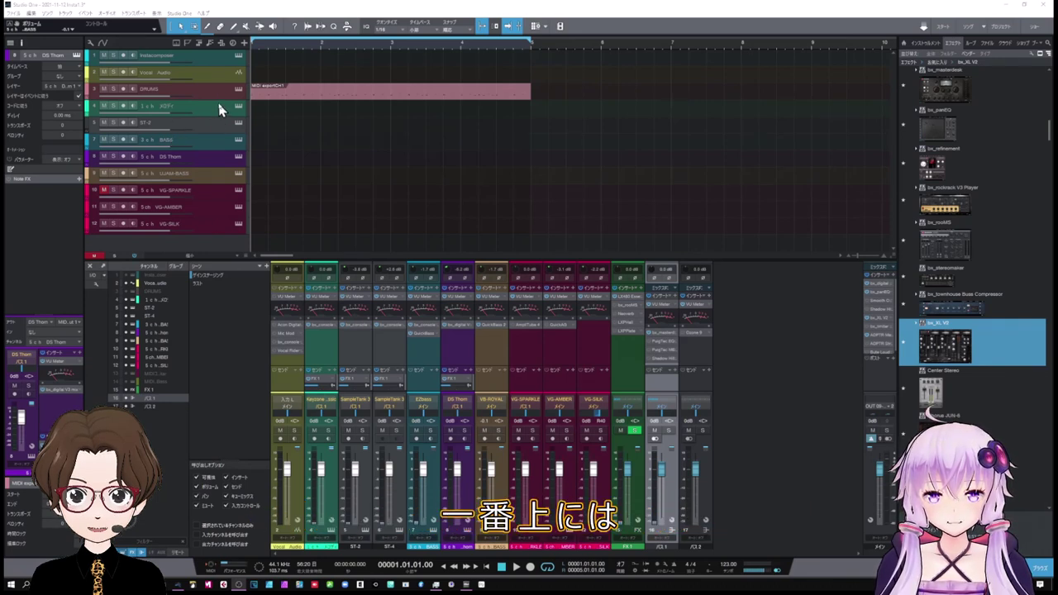
Generate a new set of phrases for the five tracks in the Instacomposer instrument and play back the arrangement.
left_click(238, 57)
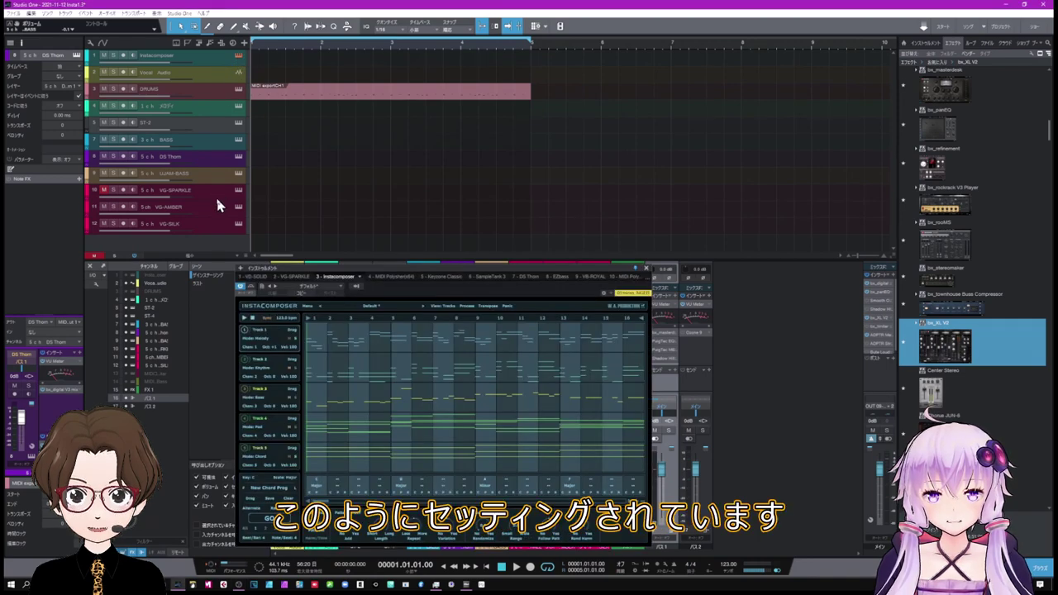
left_click_drag(359, 272, 402, 121)
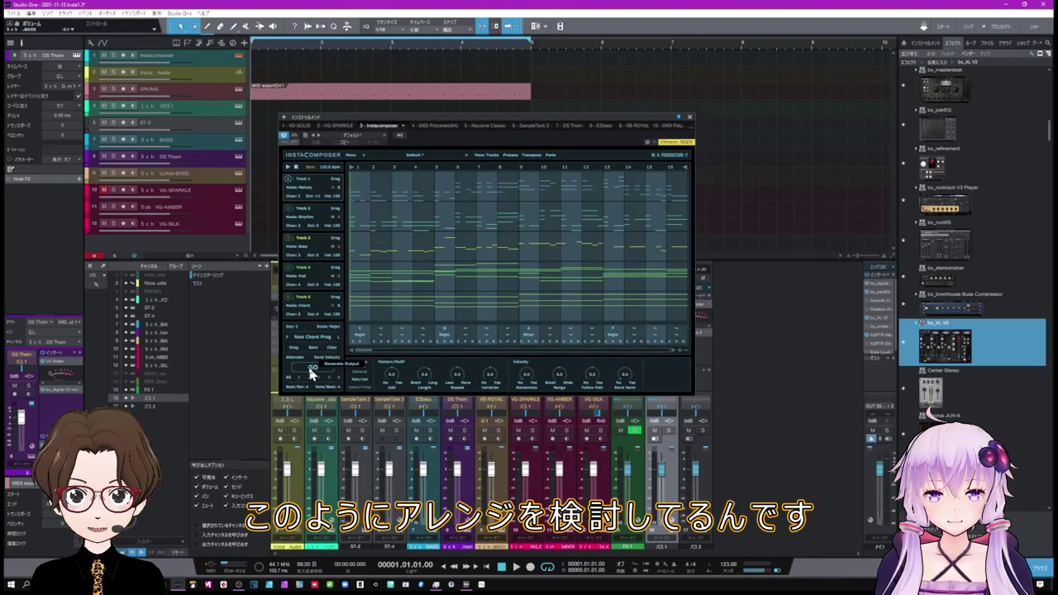
left_click(311, 372)
left_click(311, 372)
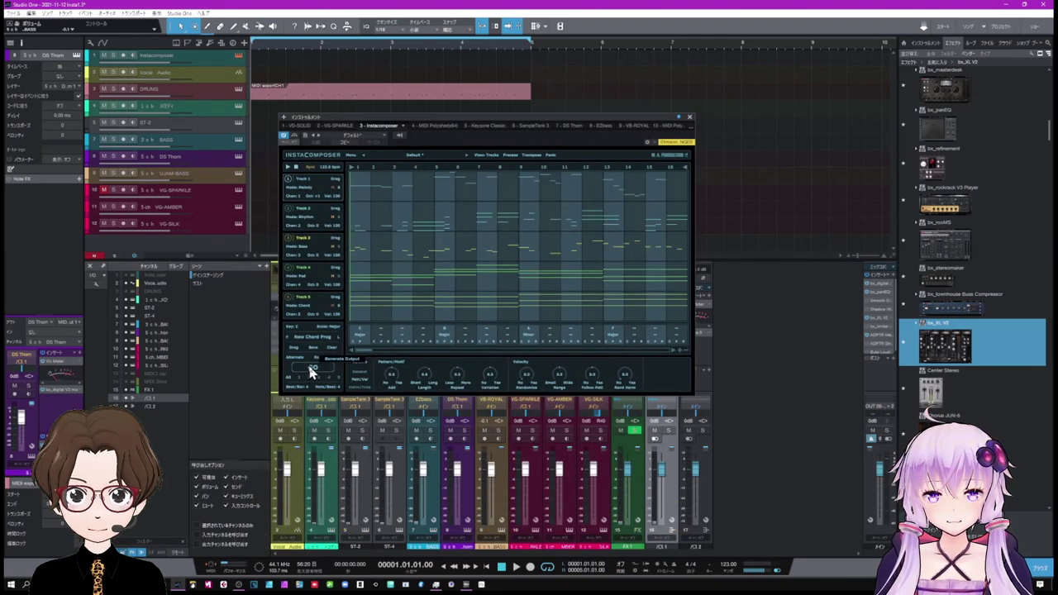
left_click(311, 372)
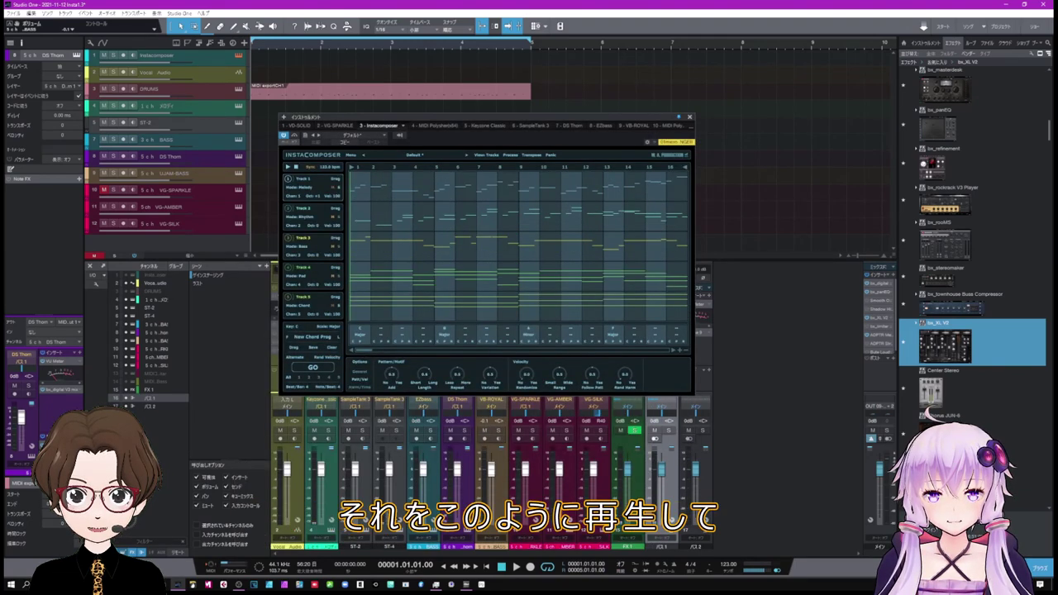
left_click(513, 568)
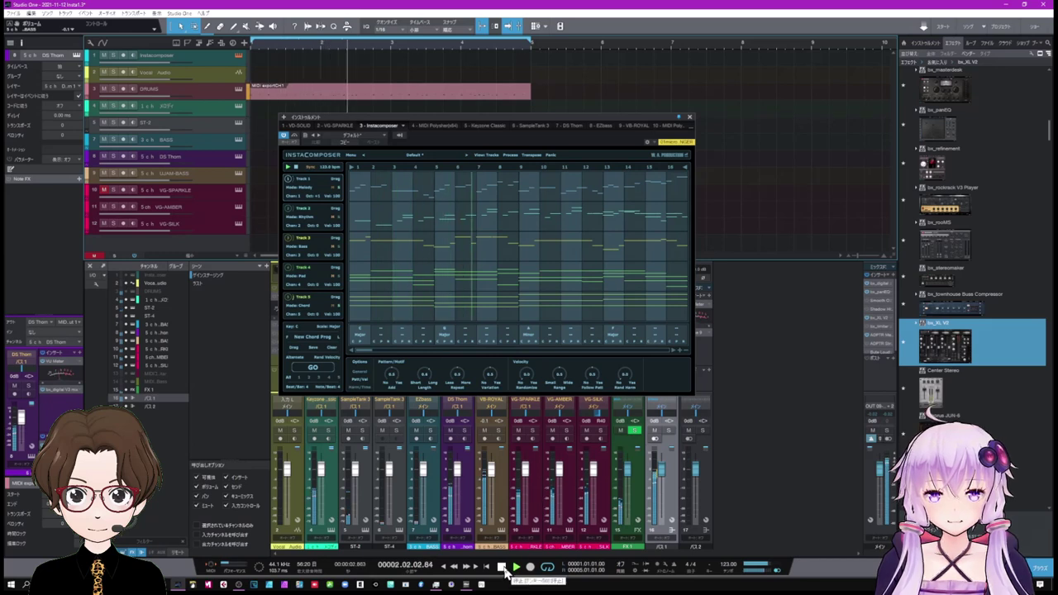
left_click(502, 568)
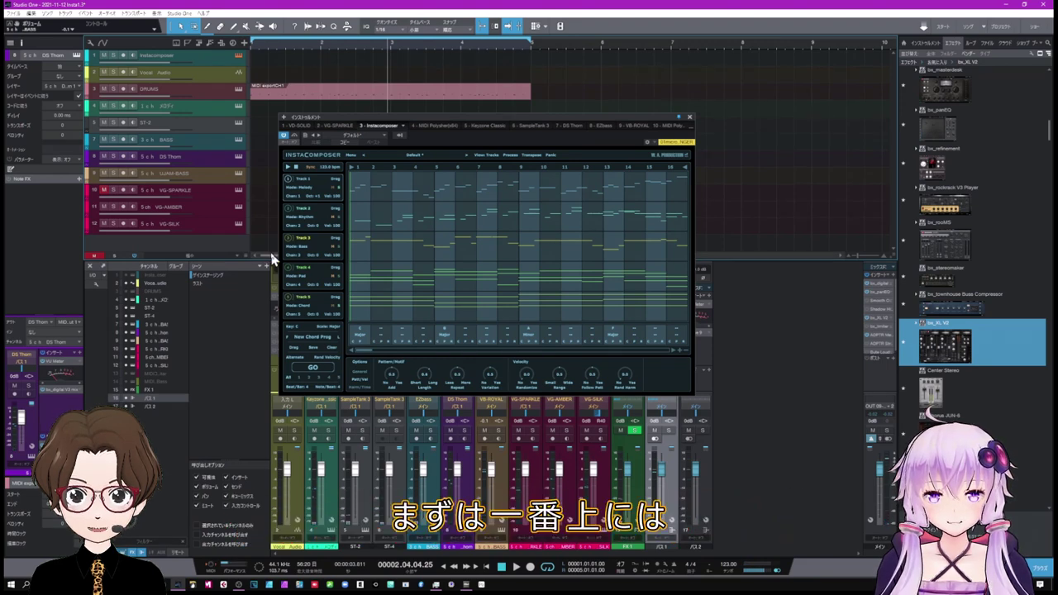
Select the Vocal Audio track and view the Acon Digital DeNoise 2 insert on its channel.
left_click(212, 77)
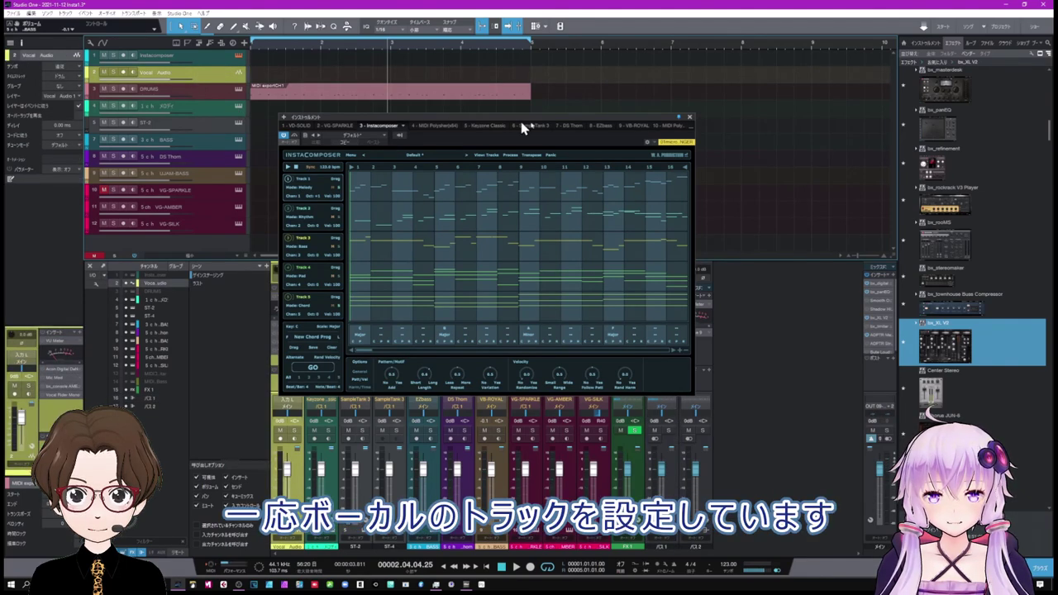
left_click(690, 118)
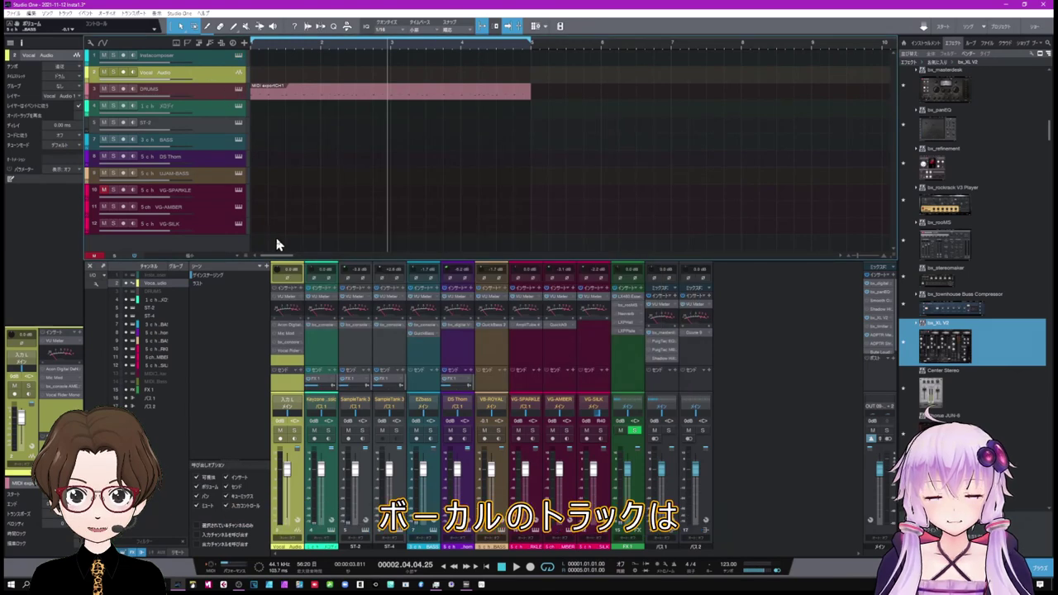
left_click(288, 326)
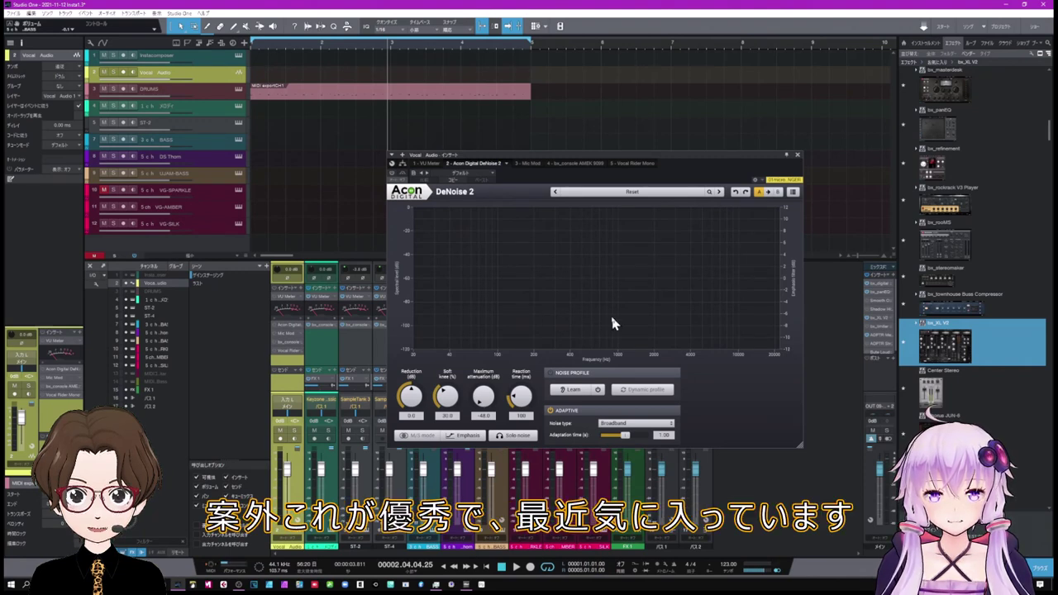
left_click(798, 155)
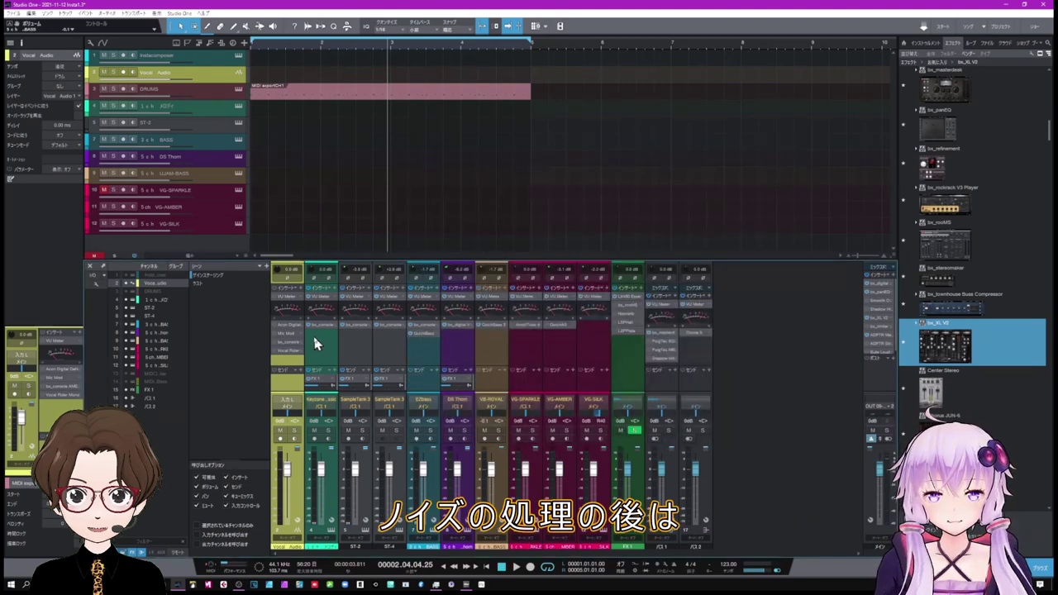
Open the Mic Mod insert on the vocal channel and browse its microphone models by manufacturer.
left_click(293, 335)
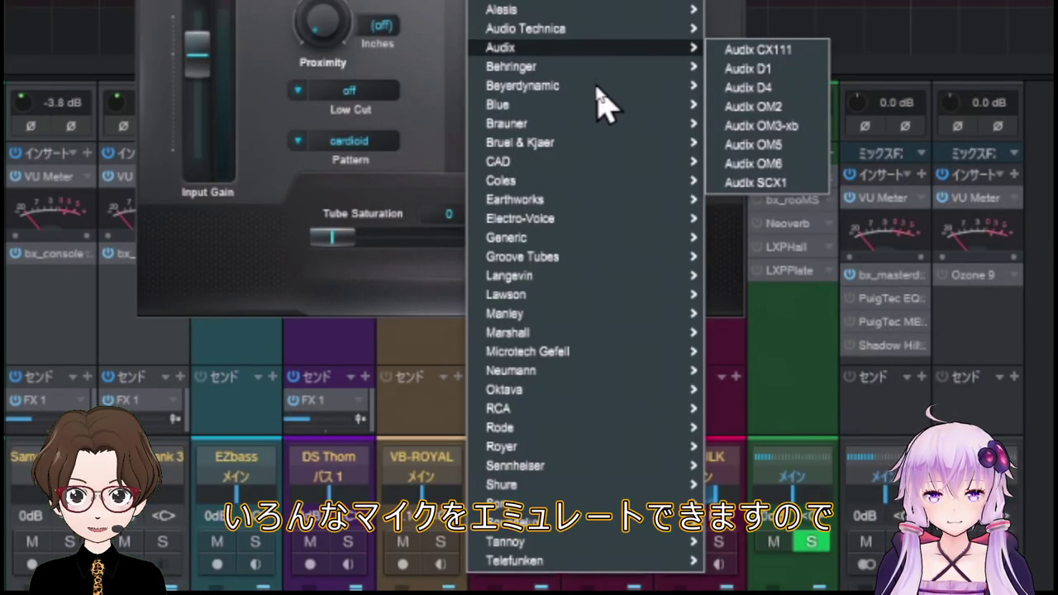
mouse_move(581, 187)
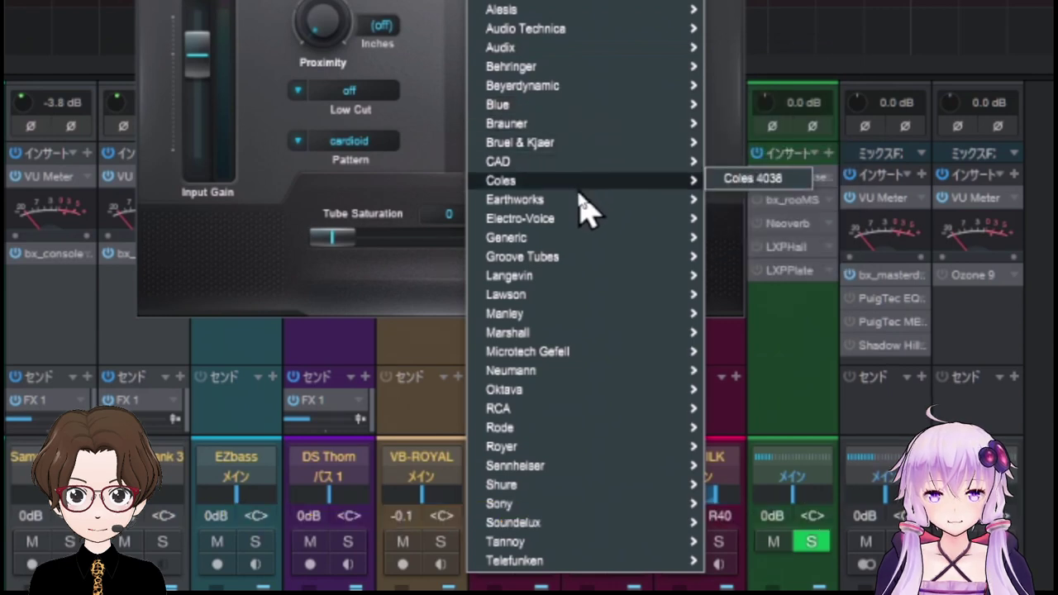
mouse_move(586, 568)
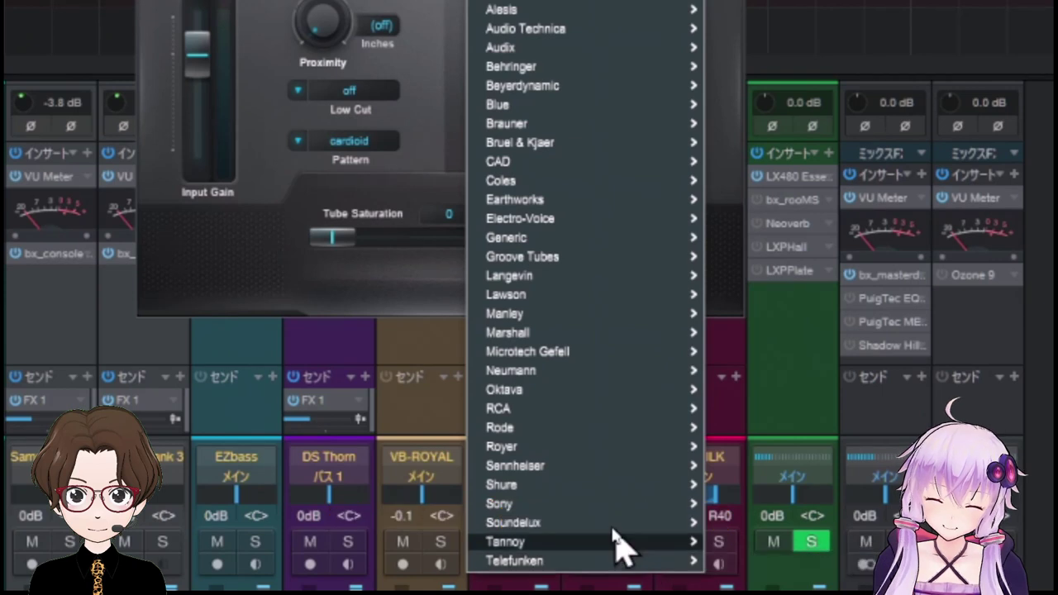
mouse_move(586, 256)
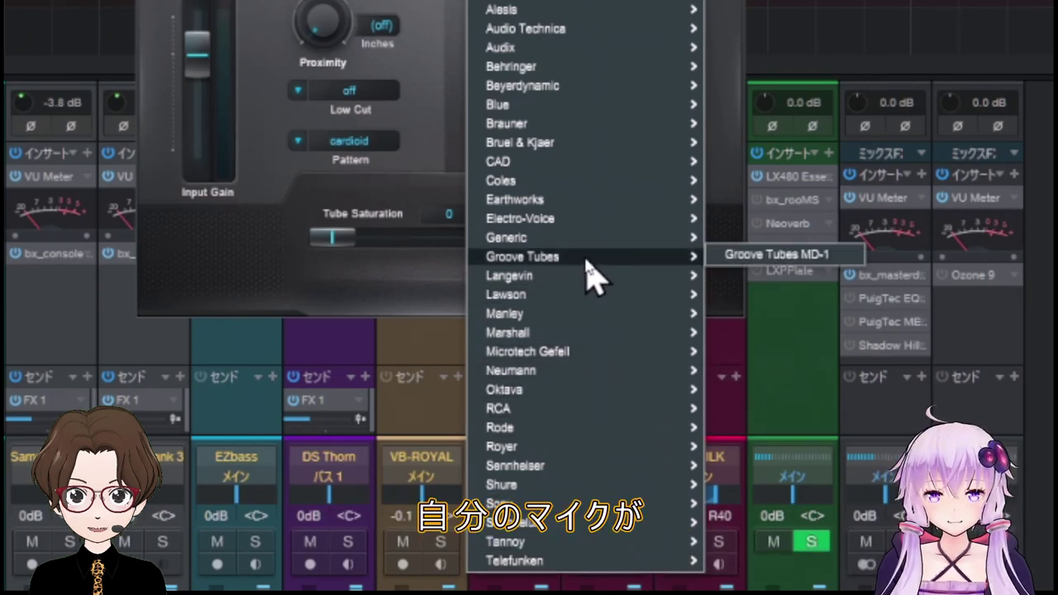
mouse_move(584, 222)
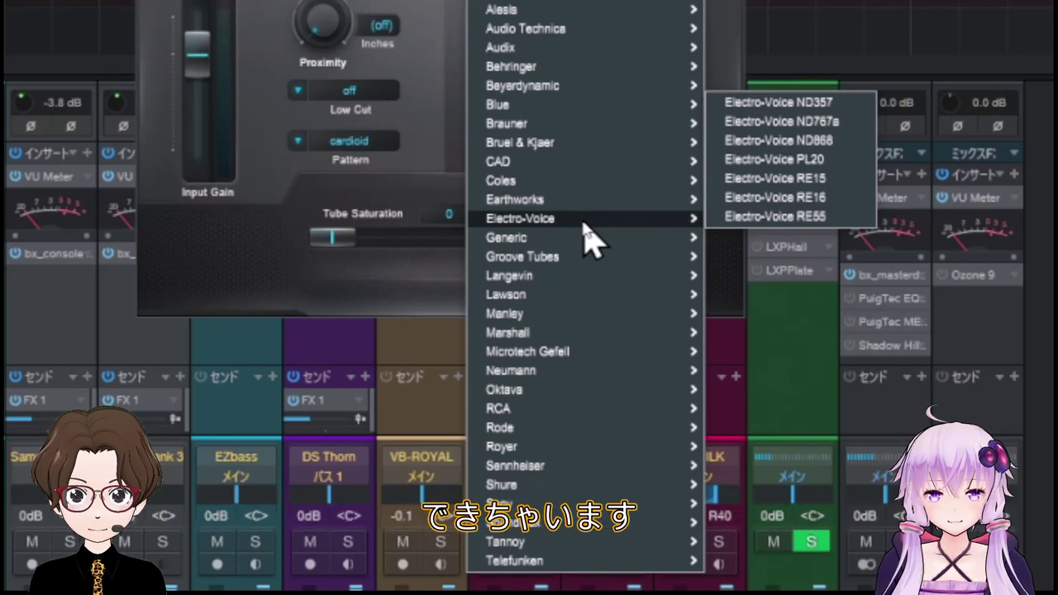
mouse_move(583, 103)
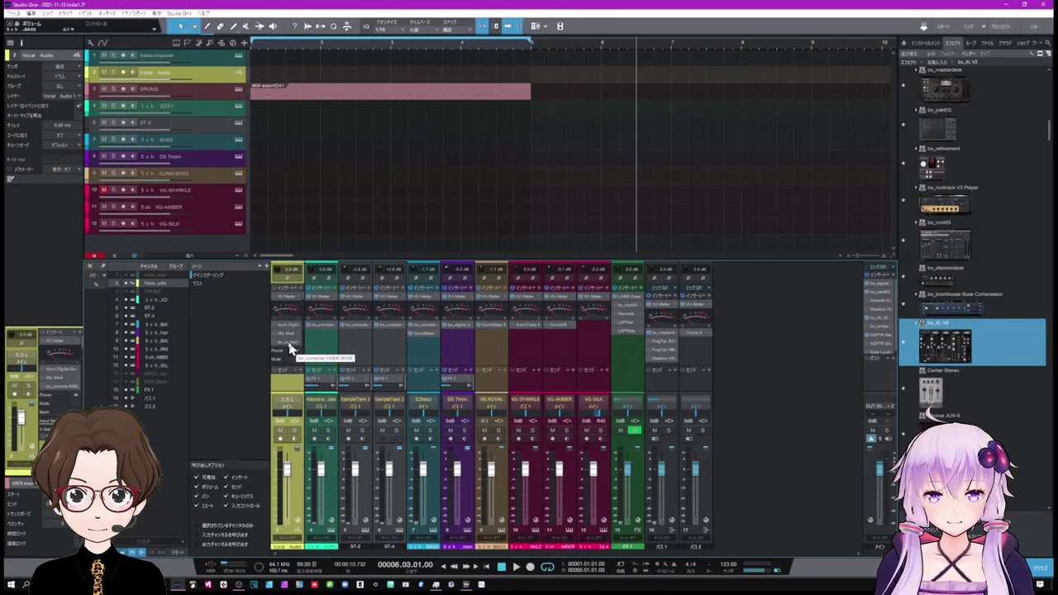
View the bx_console AMEK 9099 and Vocal Rider Mono inserts on the vocal channel.
left_click(289, 345)
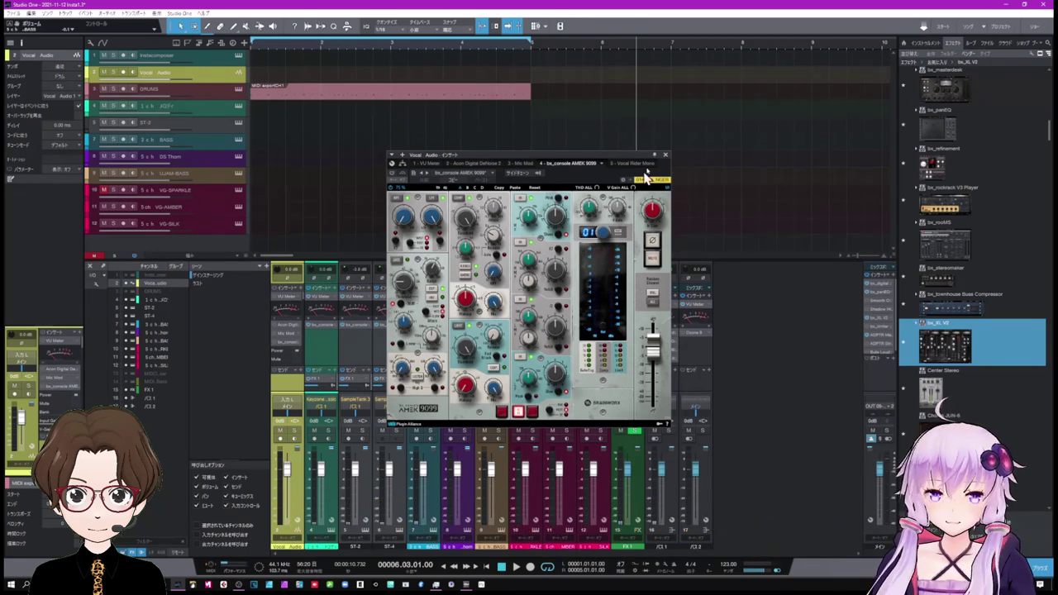
left_click(667, 156)
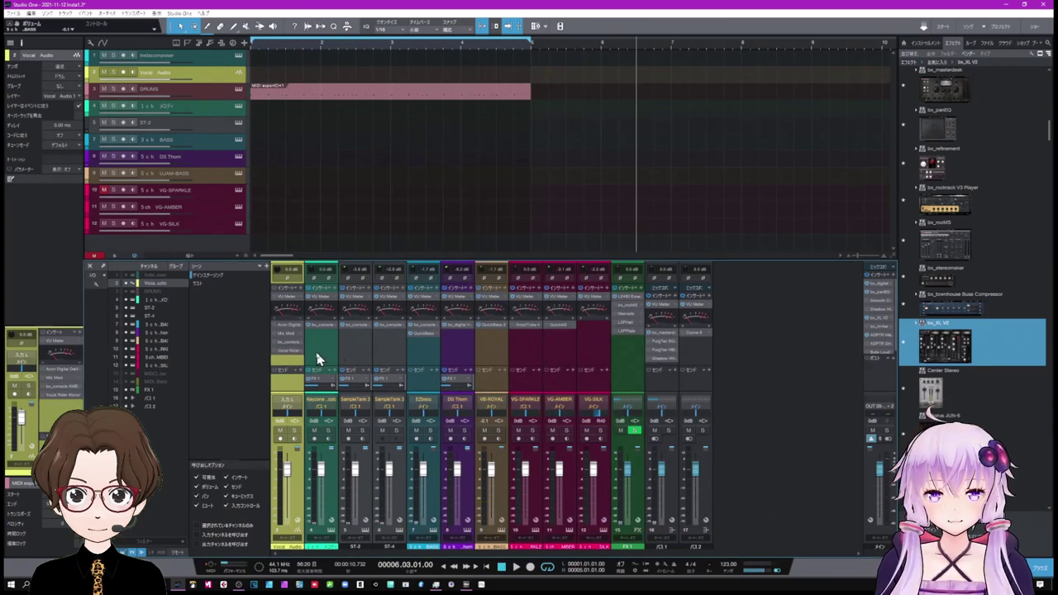
left_click(291, 353)
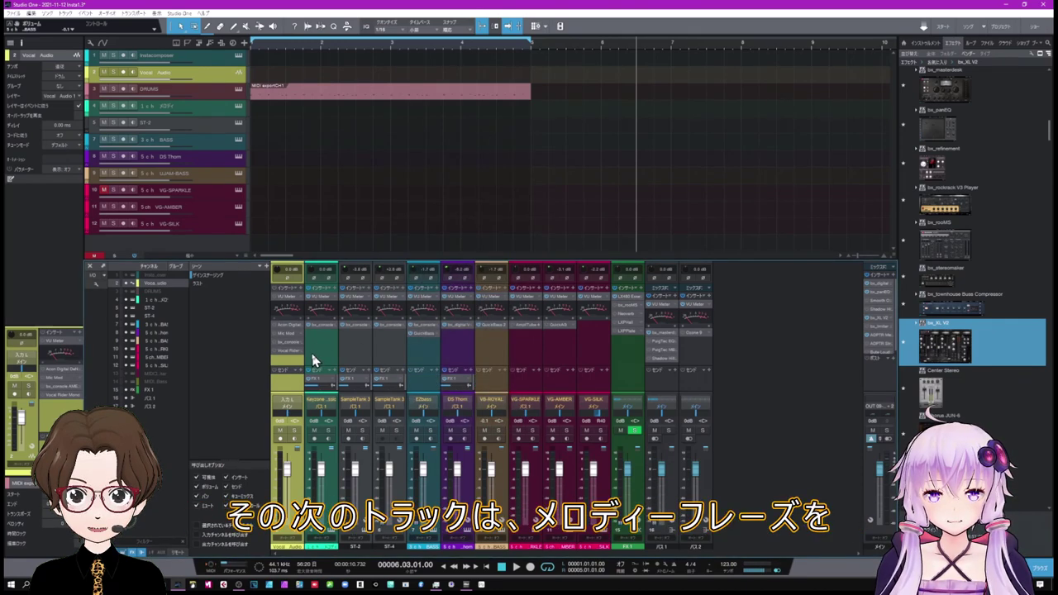
Solo the melody track's Keyzone Classic channel and listen to its generated phrase from the start of the song.
left_click(325, 353)
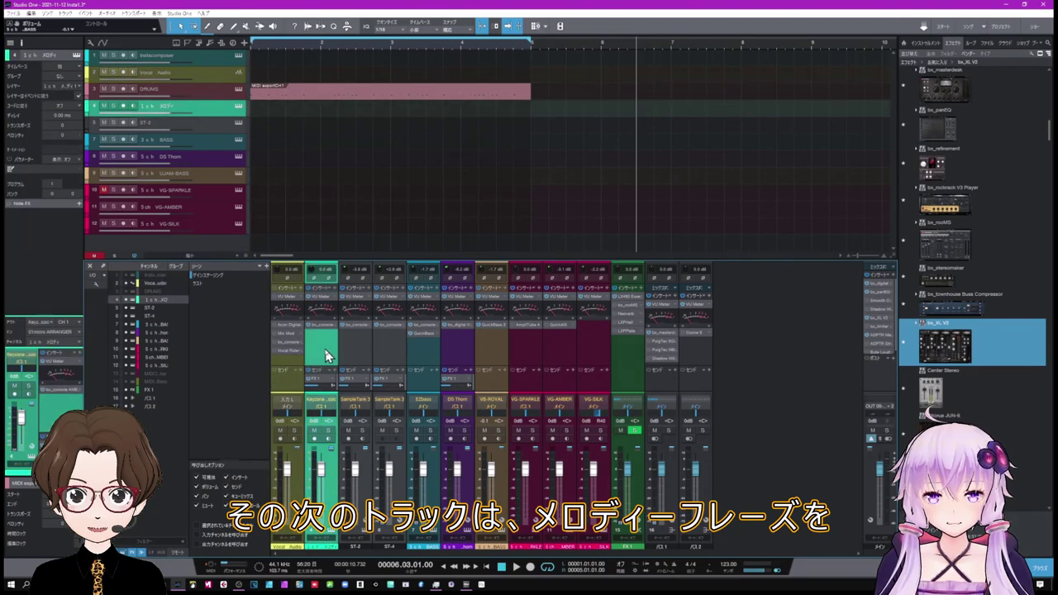
left_click(240, 58)
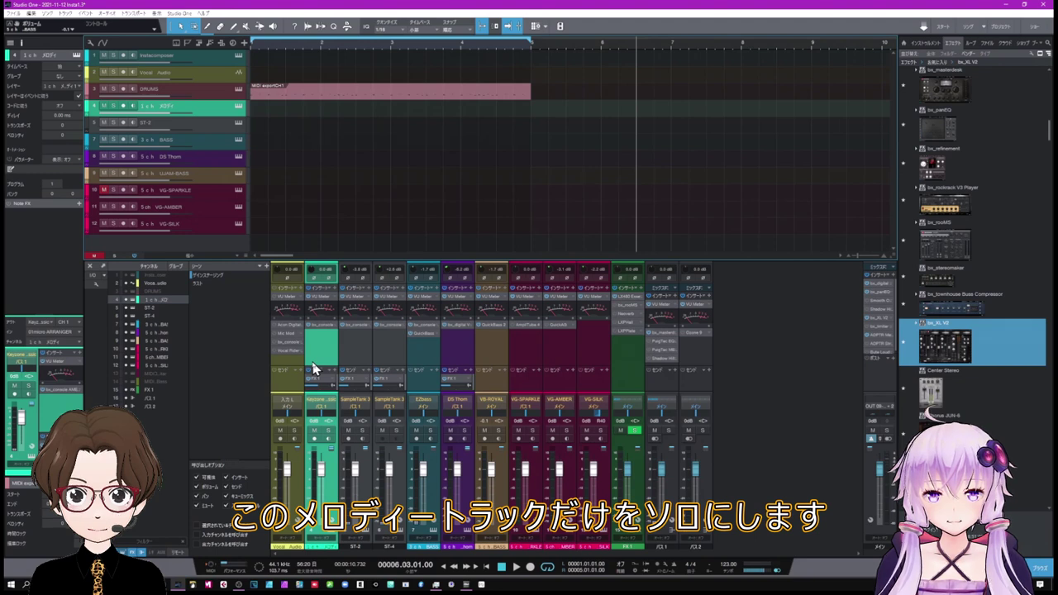
left_click(328, 431)
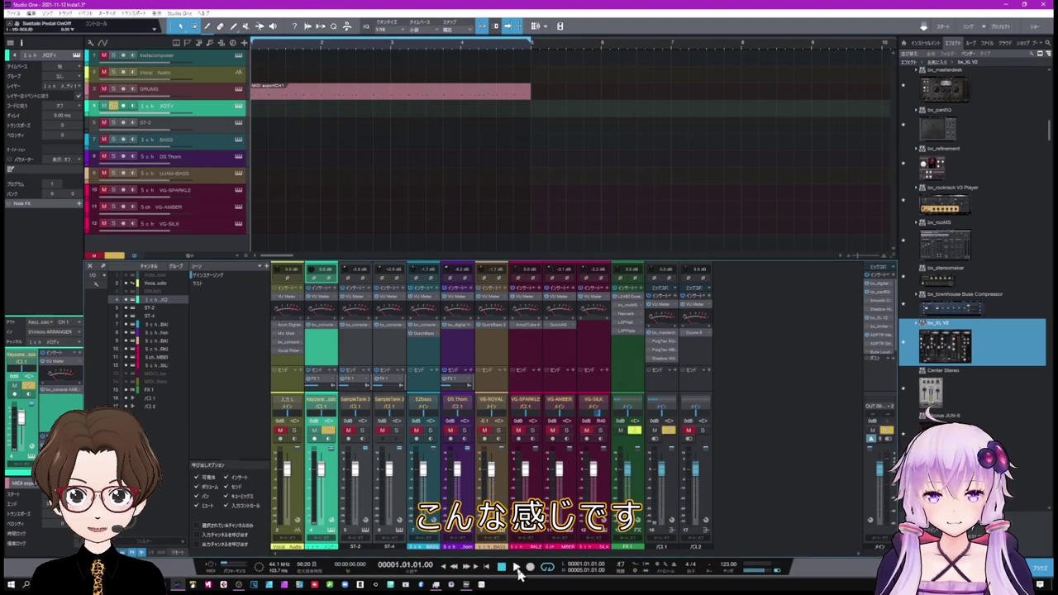
left_click(516, 567)
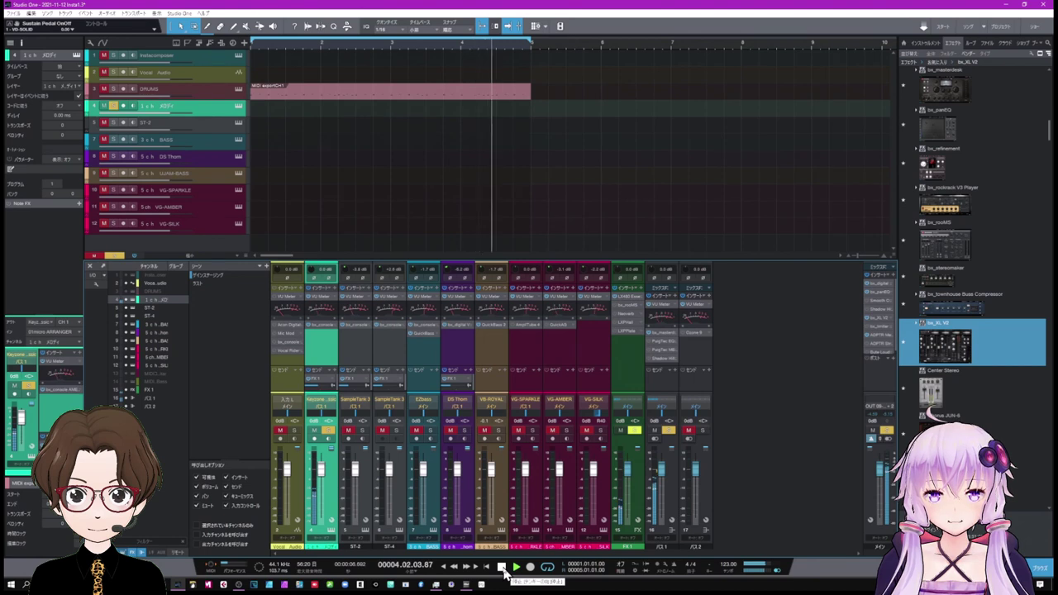
left_click(503, 567)
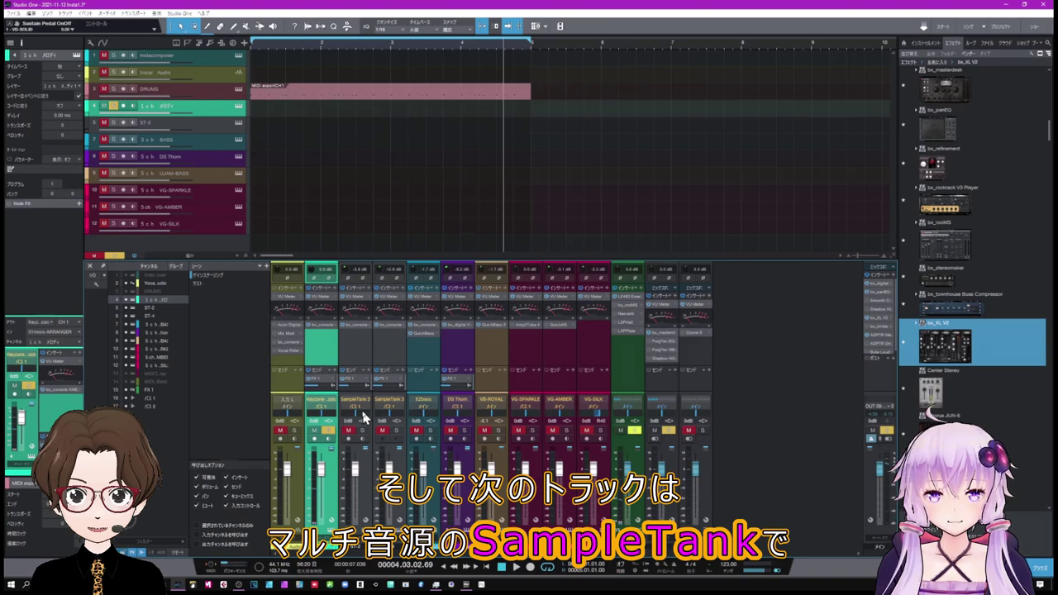
Solo only the two SampleTank 3 channels, ST-2 and ST-4, and play them back together.
left_click(362, 432, "alt")
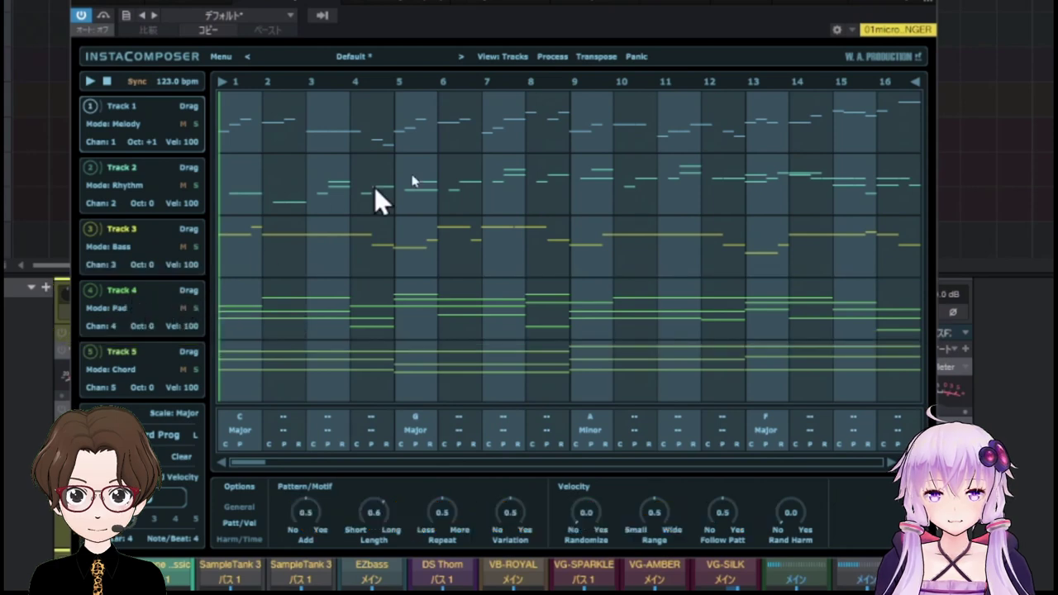
left_click(931, 5)
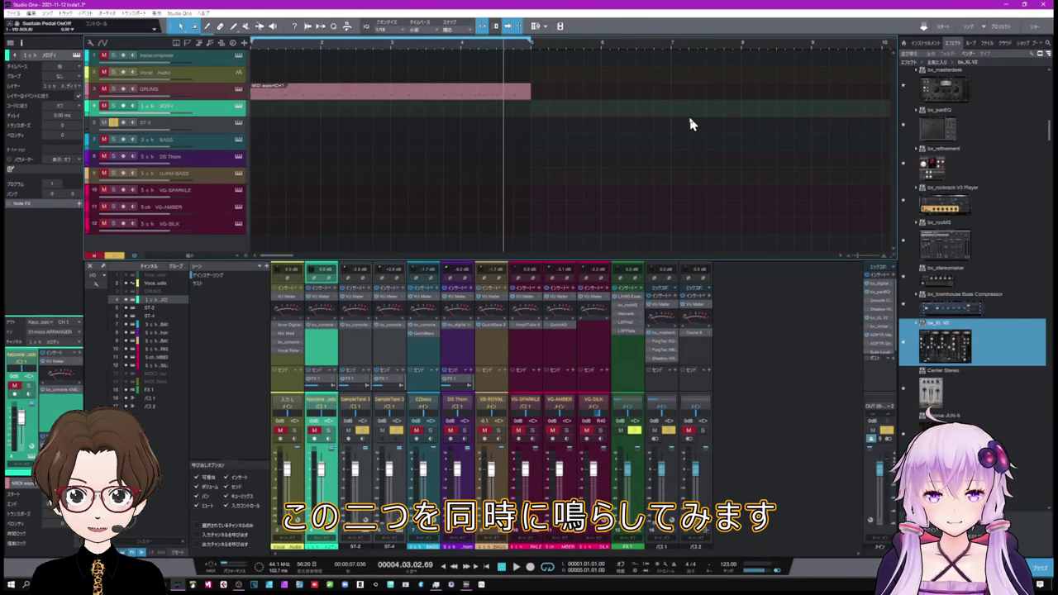
left_click(514, 567)
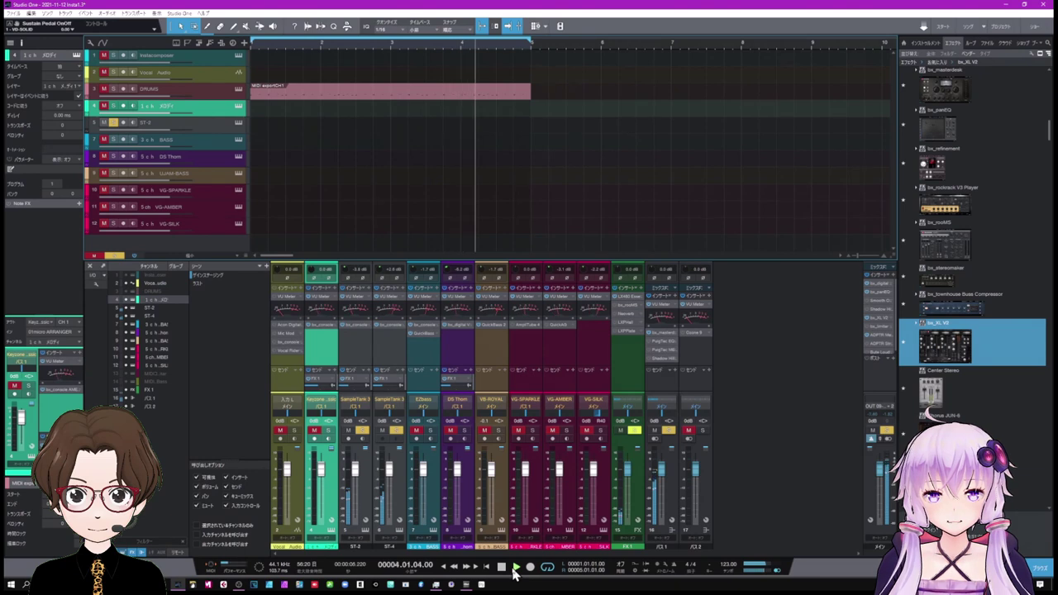
left_click(502, 567)
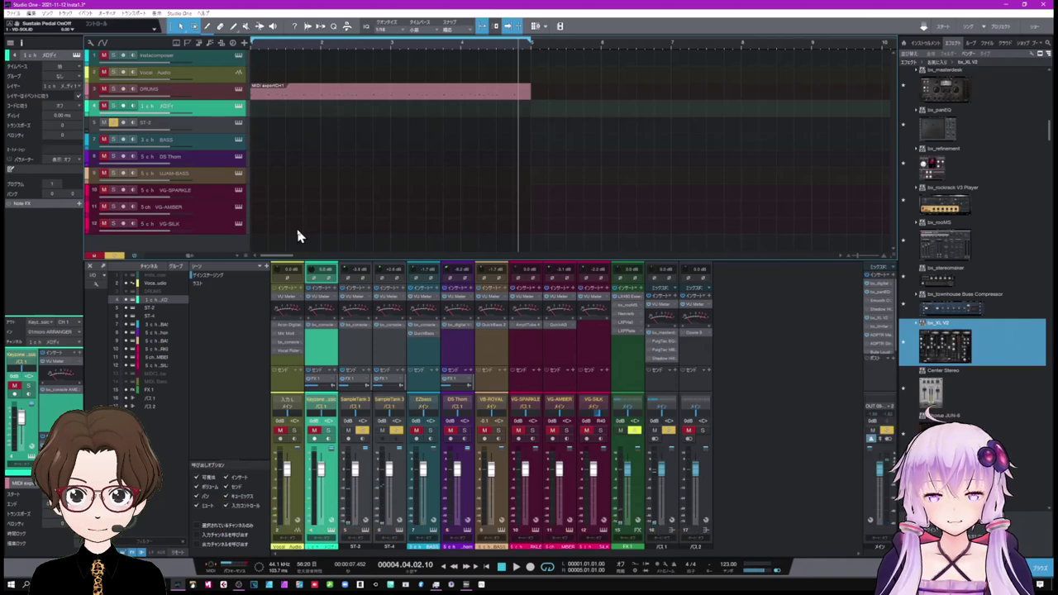
Open SampleTank 3 from the ST-2 track and audition the Steel String 1 Finger guitar in part 2 with several notes.
left_click(239, 124)
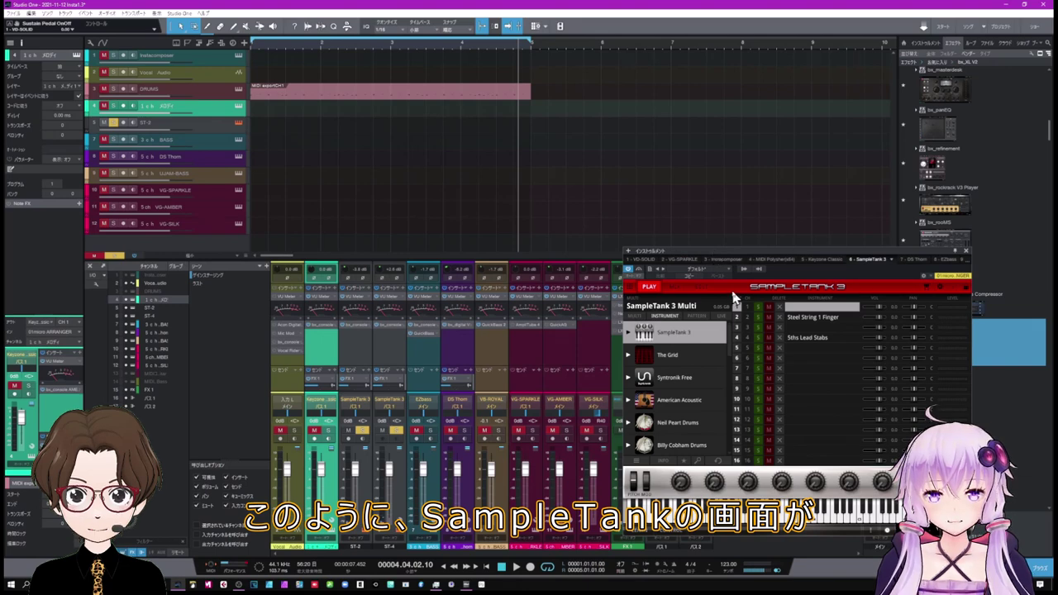
left_click(749, 251)
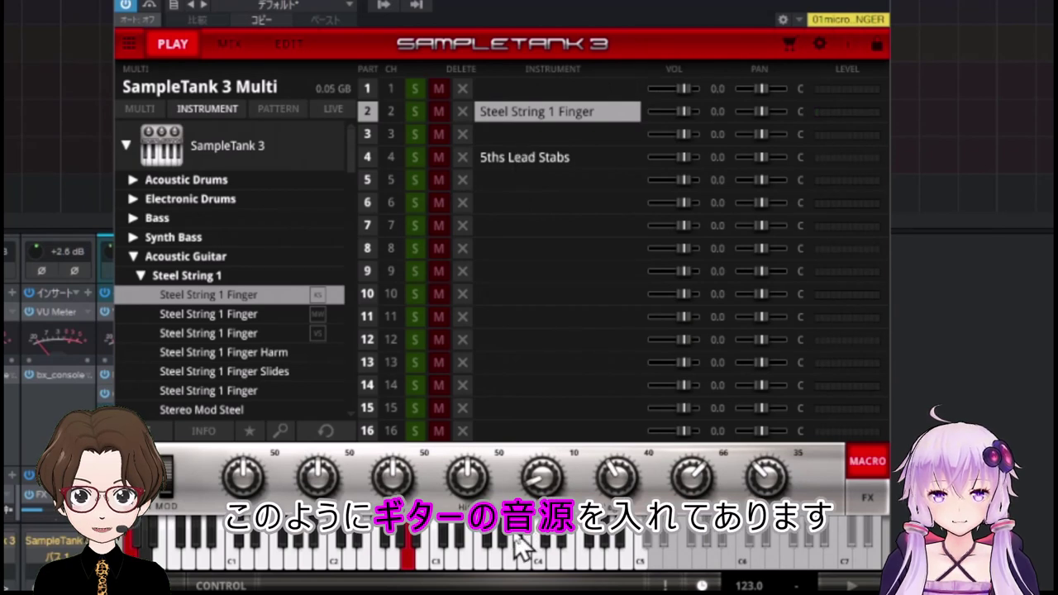
left_click(512, 564)
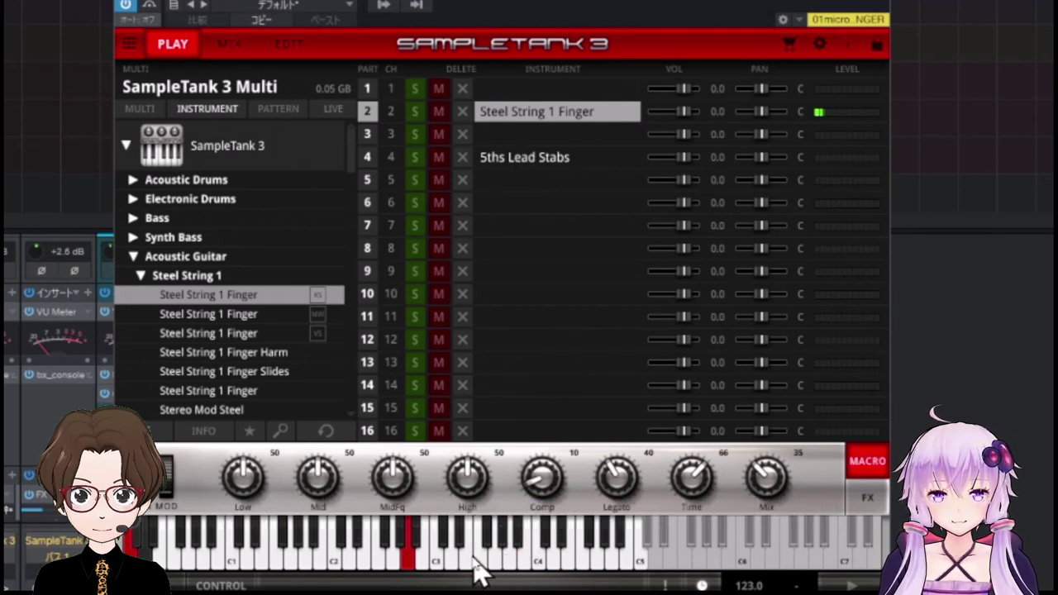
left_click(472, 557)
left_click(455, 562)
left_click(414, 559)
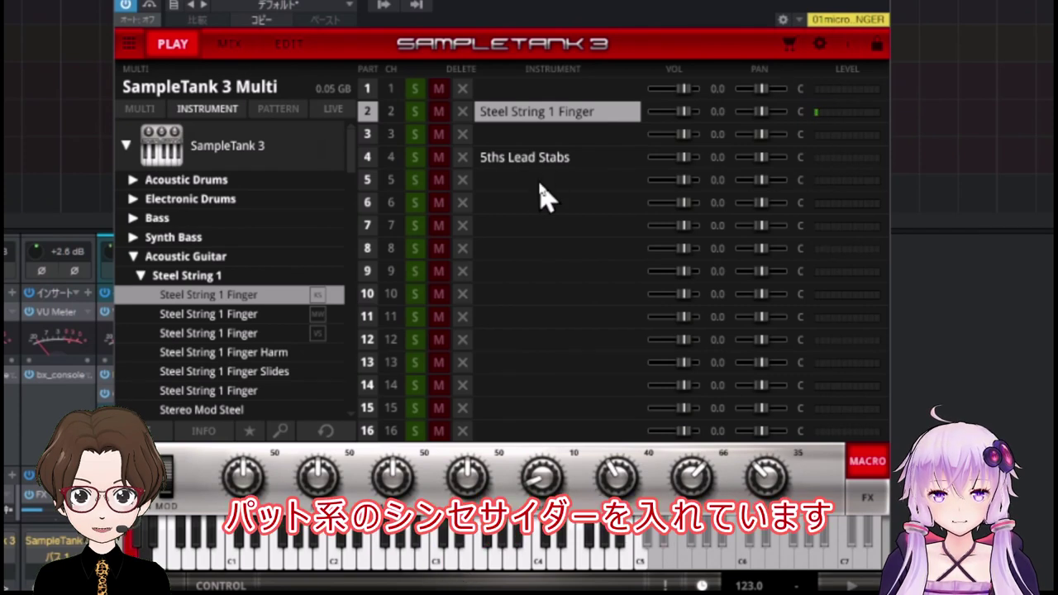
Select part 4, 5ths Lead Stabs, in SampleTank 3 and audition the synth pad with several notes.
left_click(540, 186)
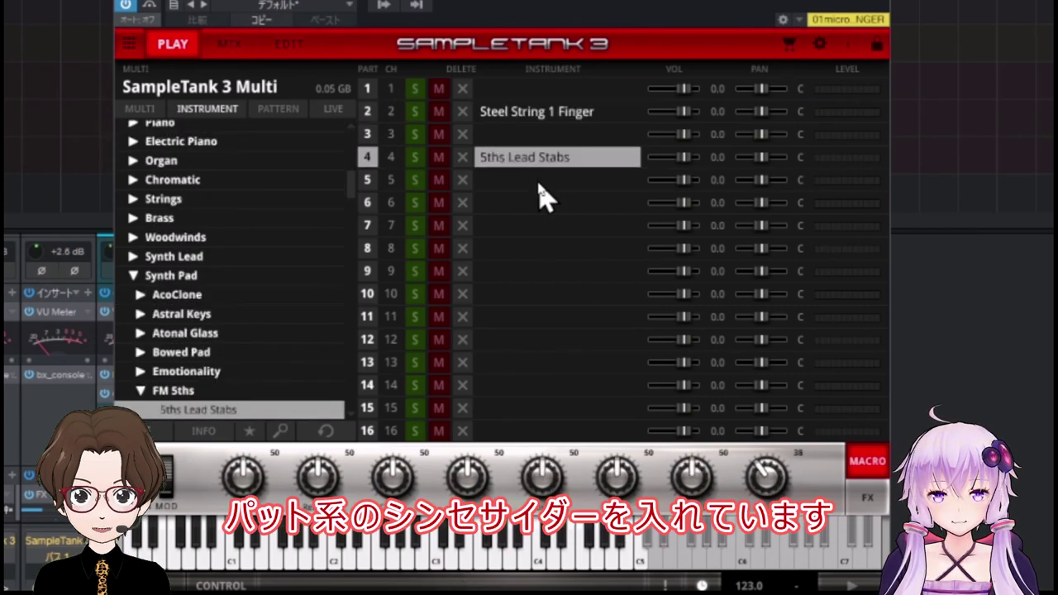
left_click(431, 565)
left_click(438, 565)
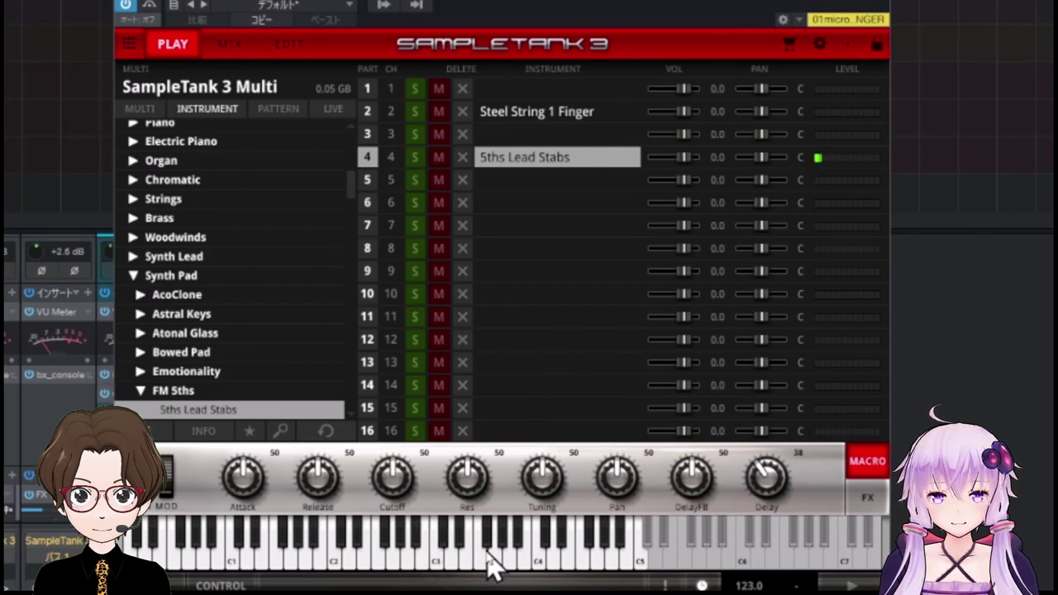
left_click(483, 556)
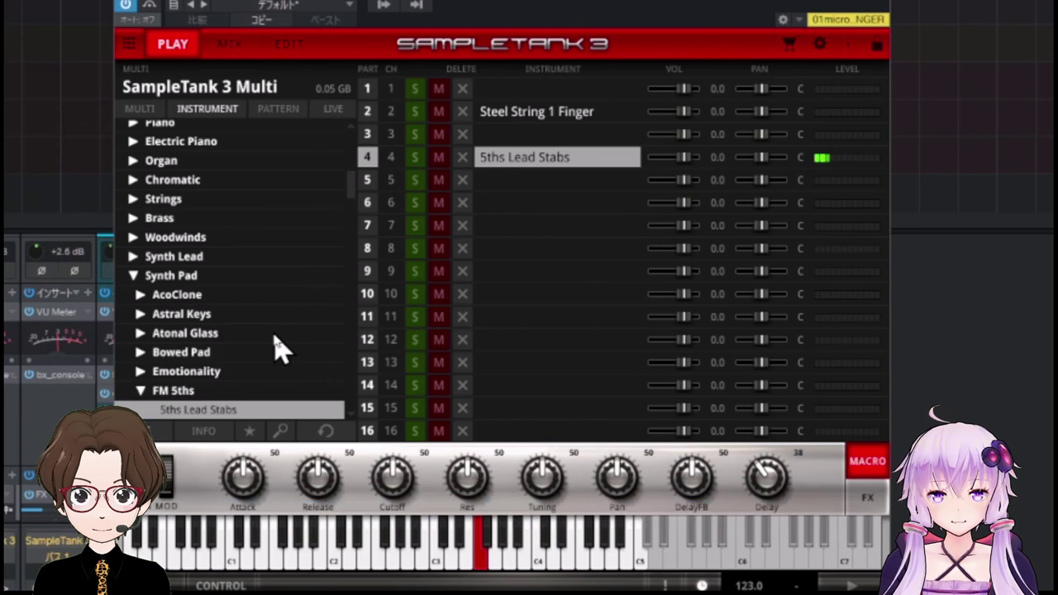
Load the J-8 Strings instrument Juniper BP Sweep into part 4 of SampleTank 3 and audition it with two notes.
scroll(206, 240, "down", 5)
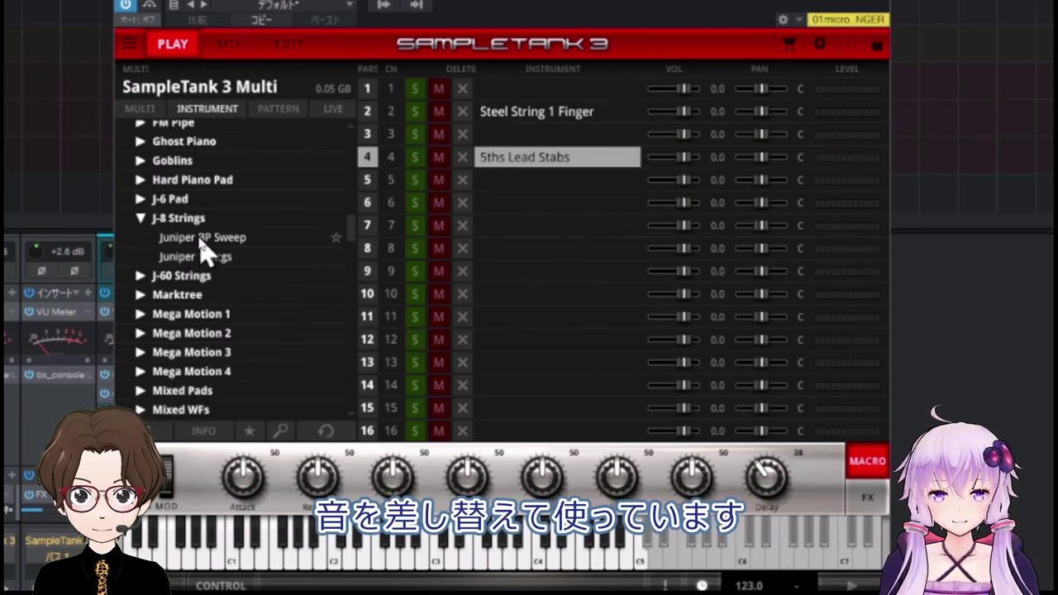
double_click(201, 244)
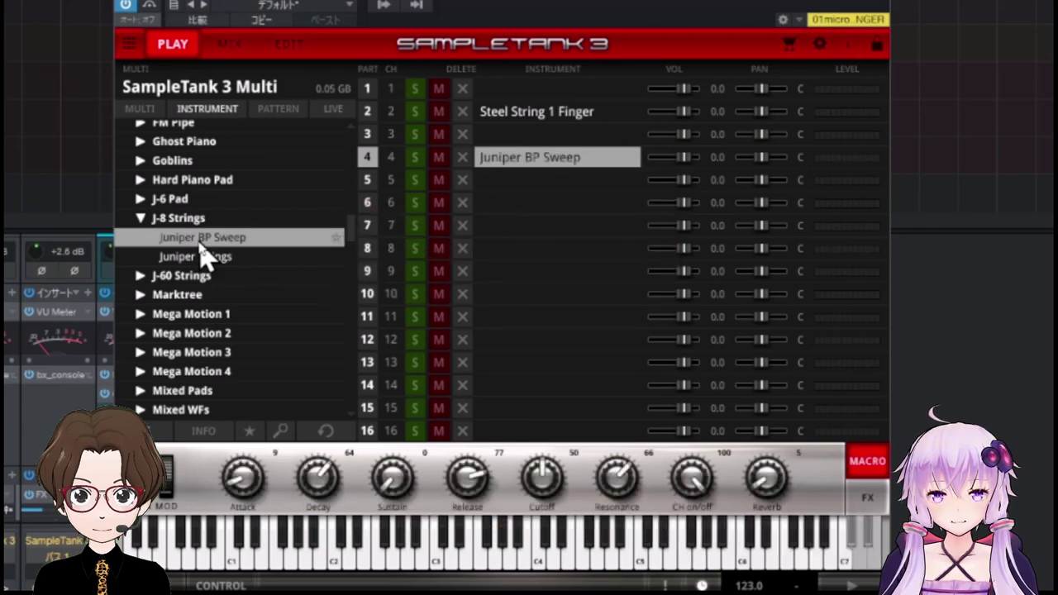
left_click(484, 558)
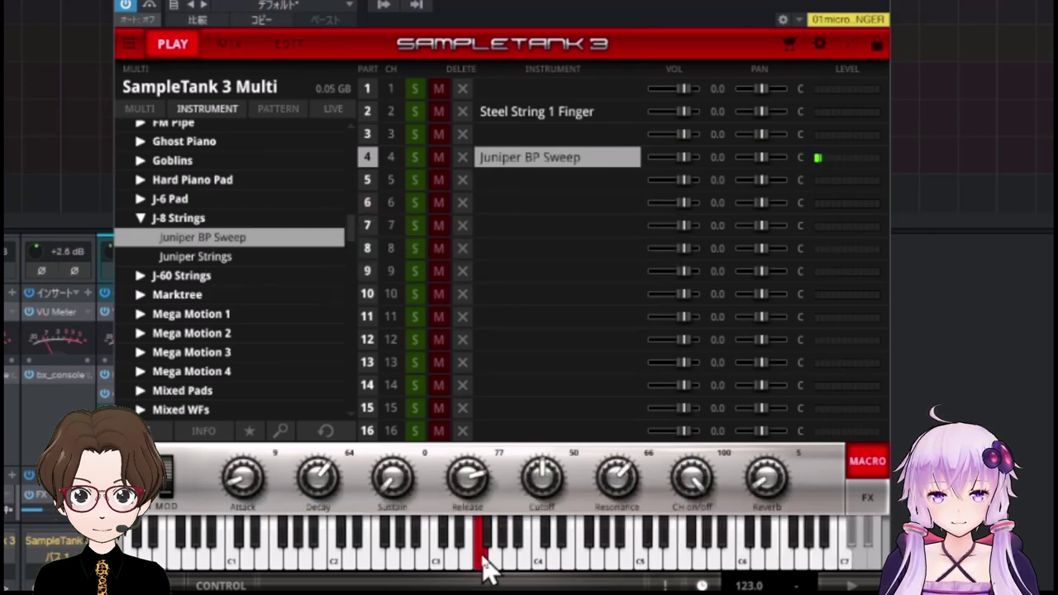
left_click(524, 569)
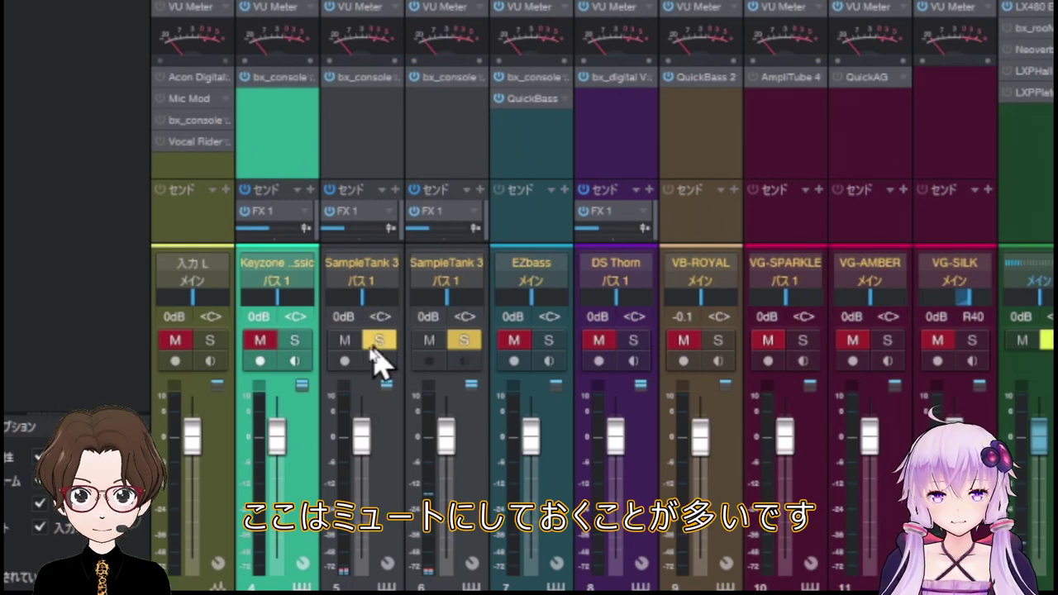
Take the first SampleTank 3 channel (ST-2) out of solo and mute both SampleTank 3 channels.
left_click(379, 340)
left_click(344, 340)
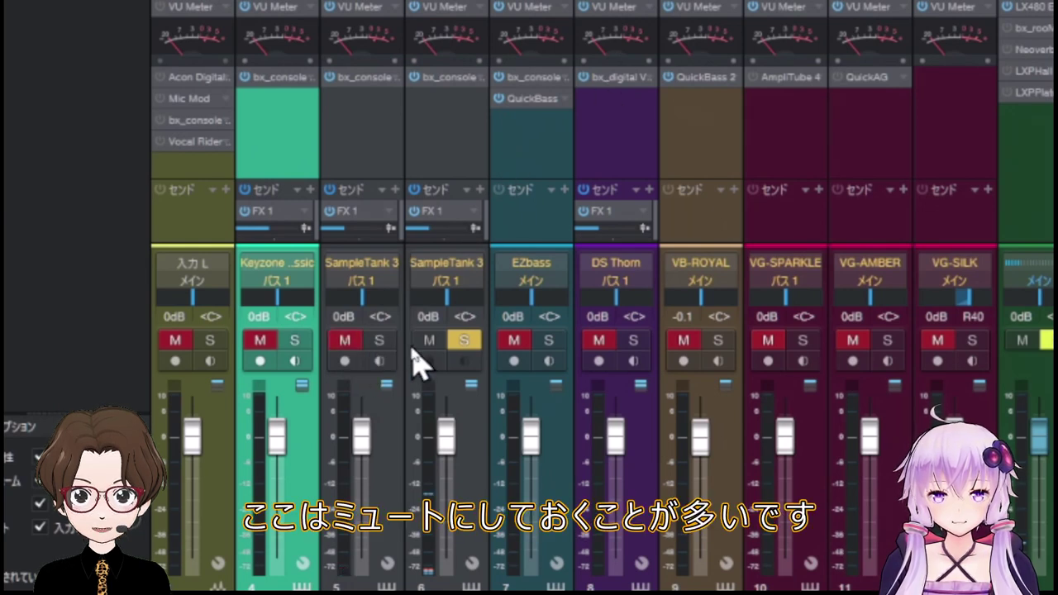
left_click(429, 342)
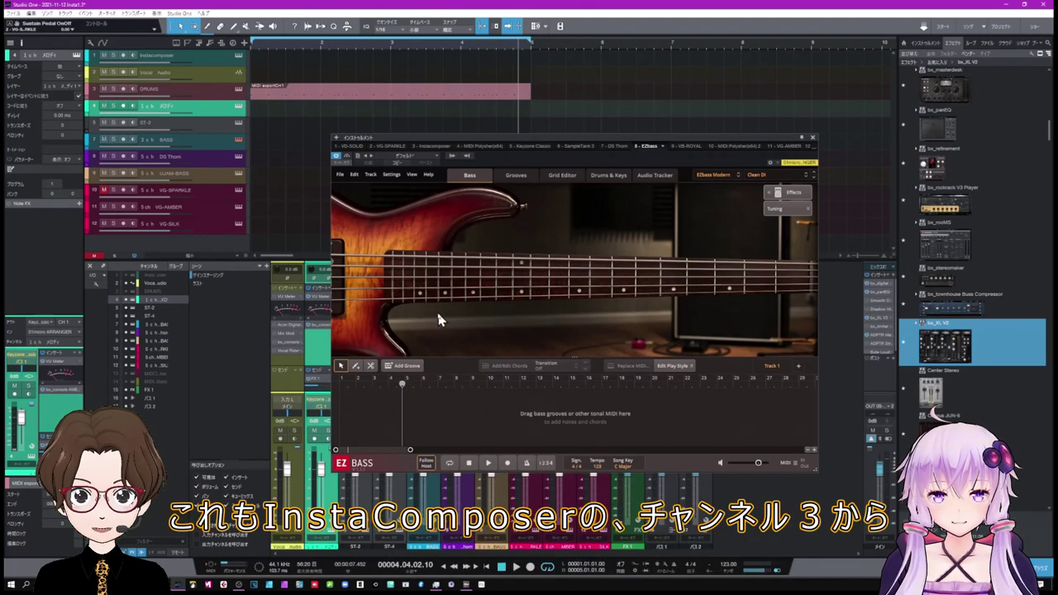
Open Instacomposer beside EZbass to examine its channel 3 bass part, and close the Instacomposer window.
left_click(238, 57)
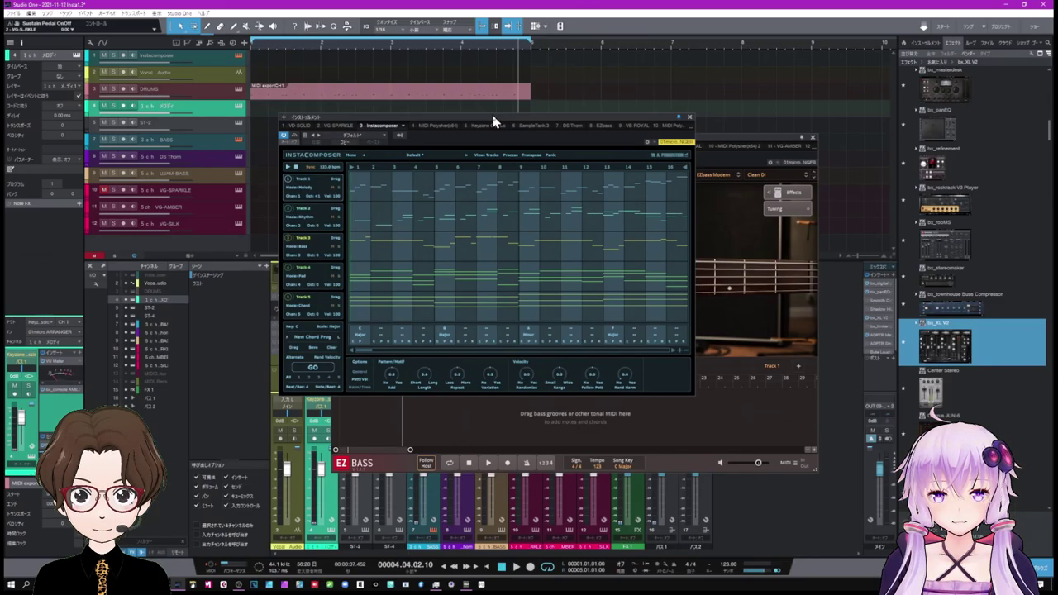
left_click_drag(493, 122, 341, 269)
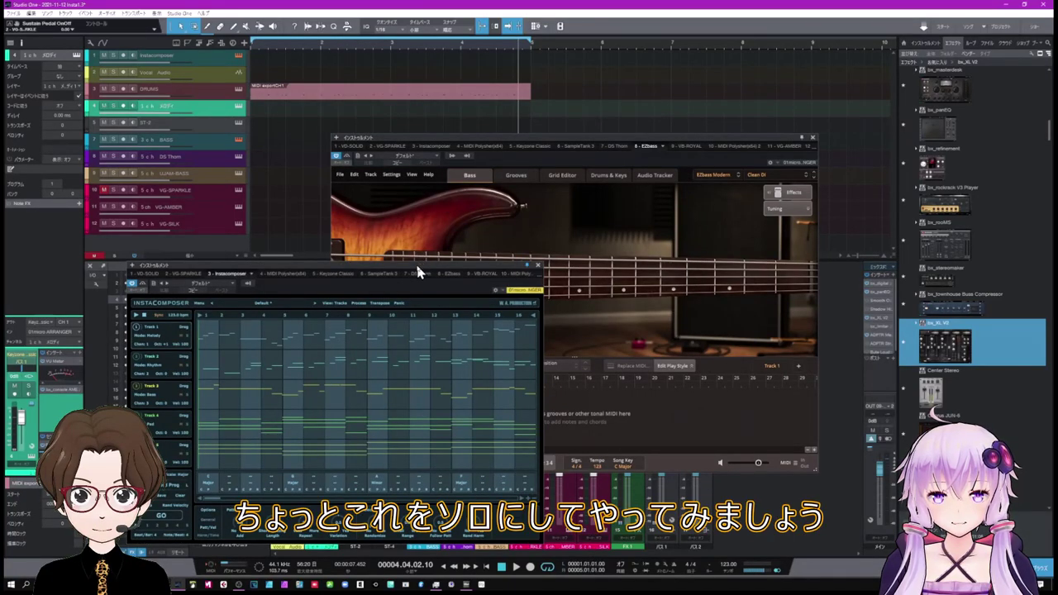
left_click_drag(420, 273, 638, 187)
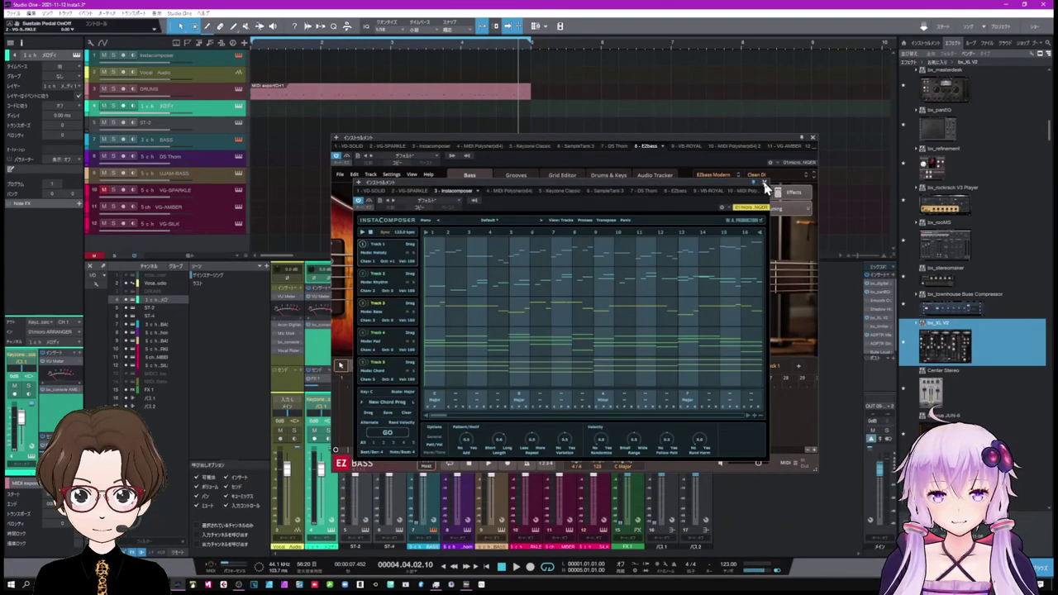
left_click(765, 188)
Solo the EZbass channel and listen to the generated bass line from the start of the song.
left_click(430, 431)
left_click(486, 568)
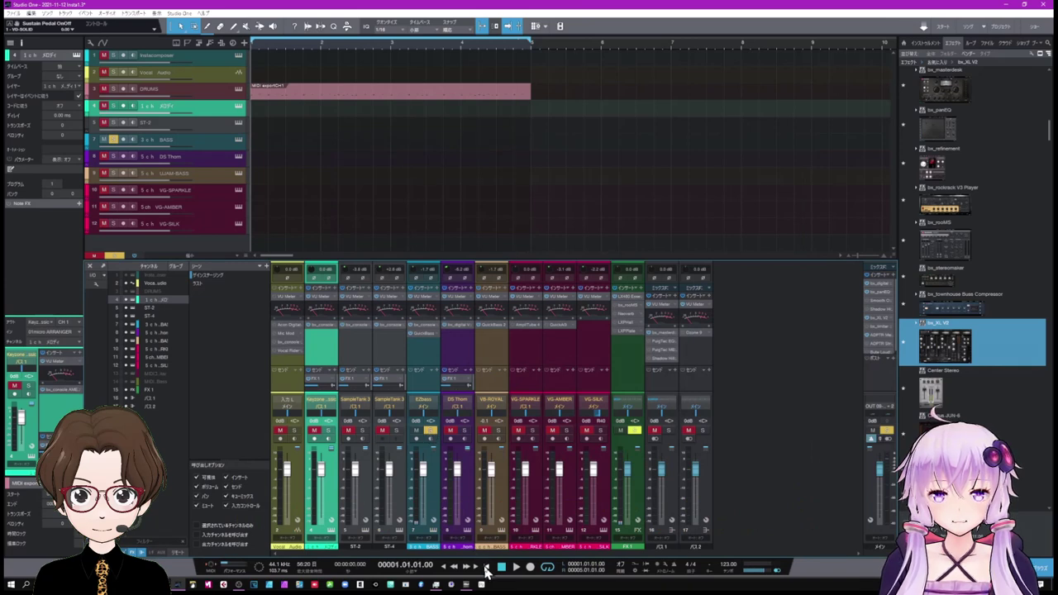
left_click(514, 570)
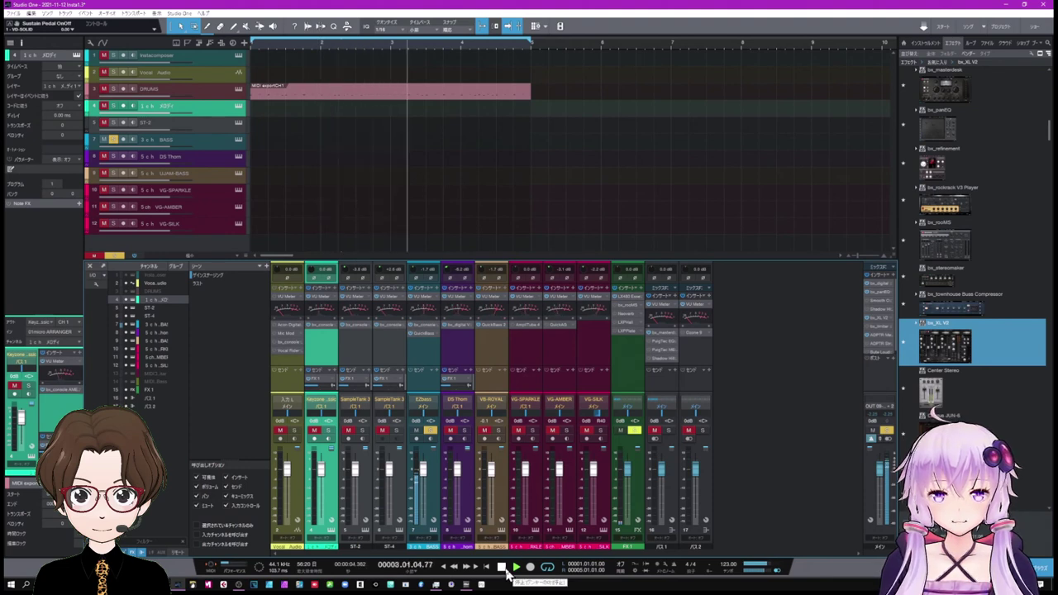
left_click(503, 568)
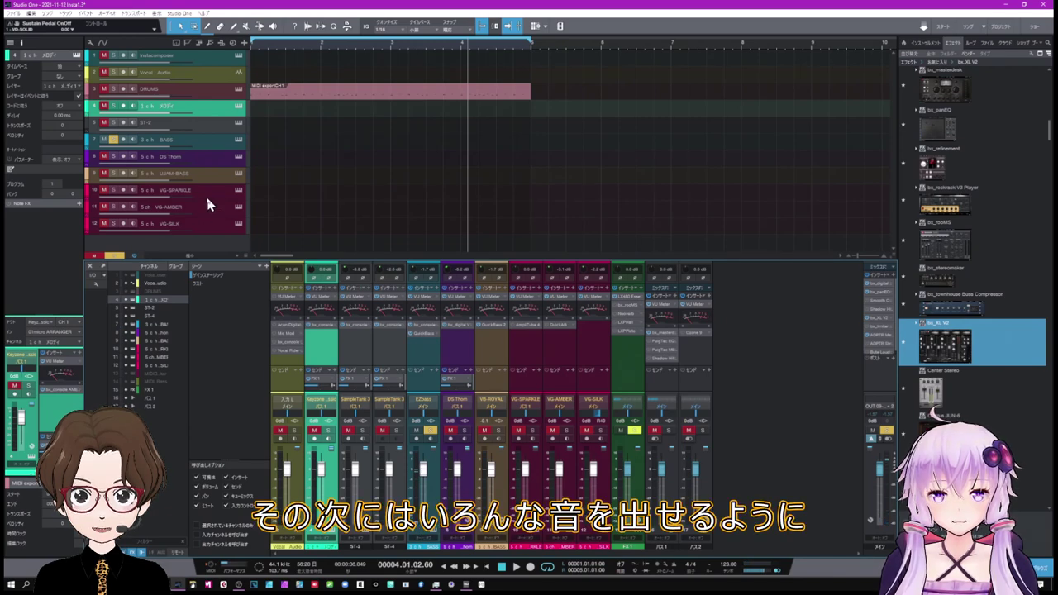
Open the DS Thorn track's instrument and solo its channel in place of EZbass.
left_click(237, 62)
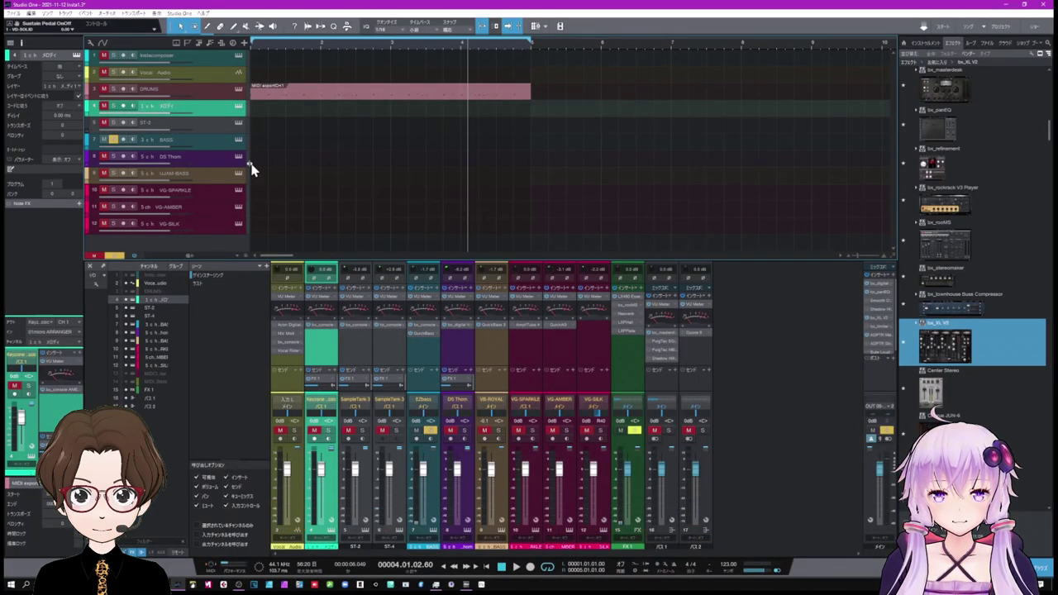
left_click(239, 157)
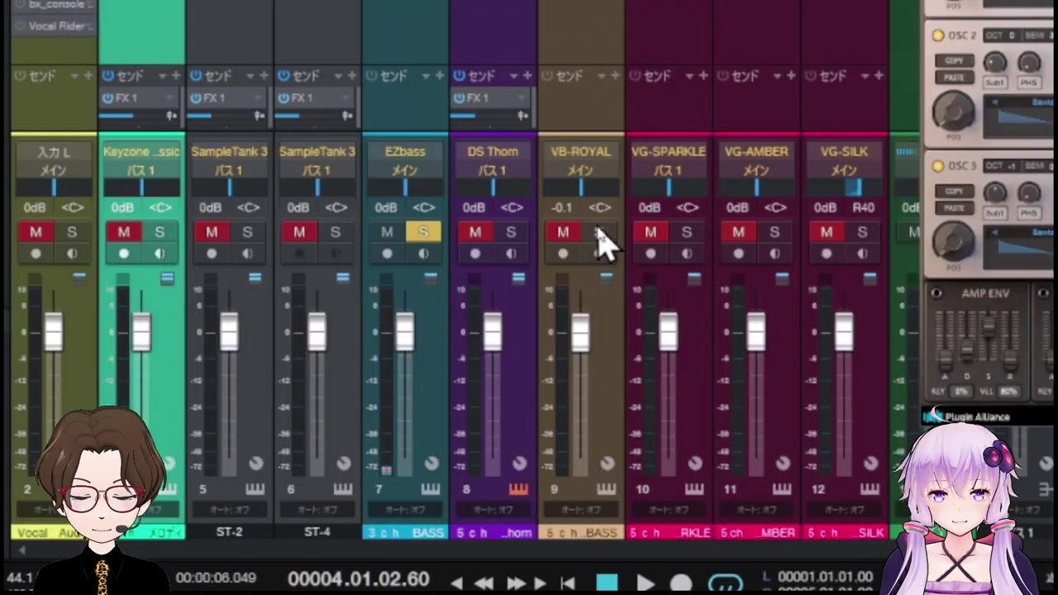
left_click(511, 233)
left_click(424, 233)
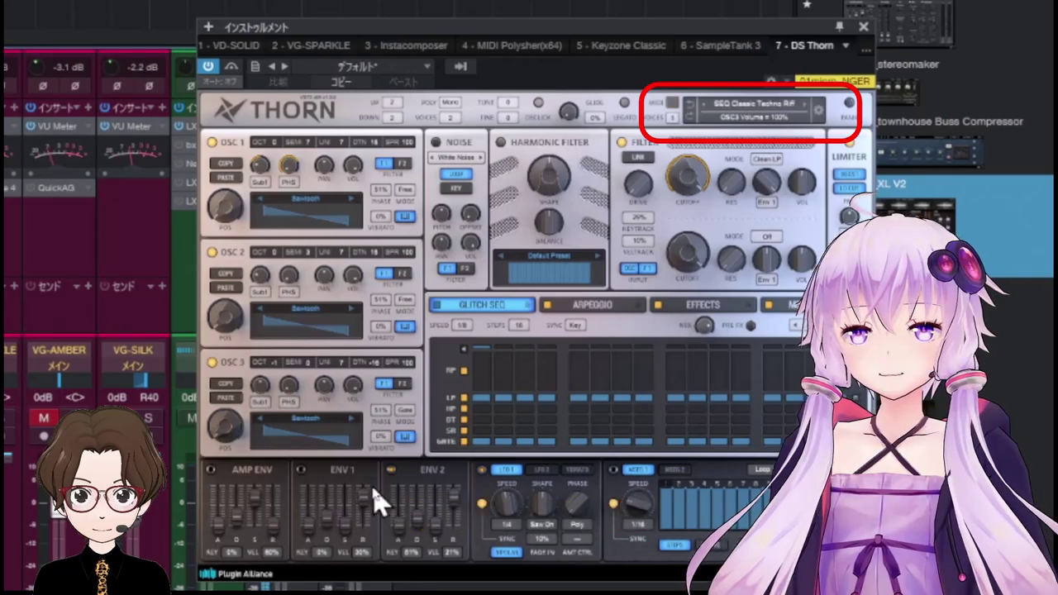
Step forward from Thorn's SEQ Classic Techno Riff preset through SEQ Reactivate and SEQ Remix This to the following preset, auditioning each.
left_click(808, 106)
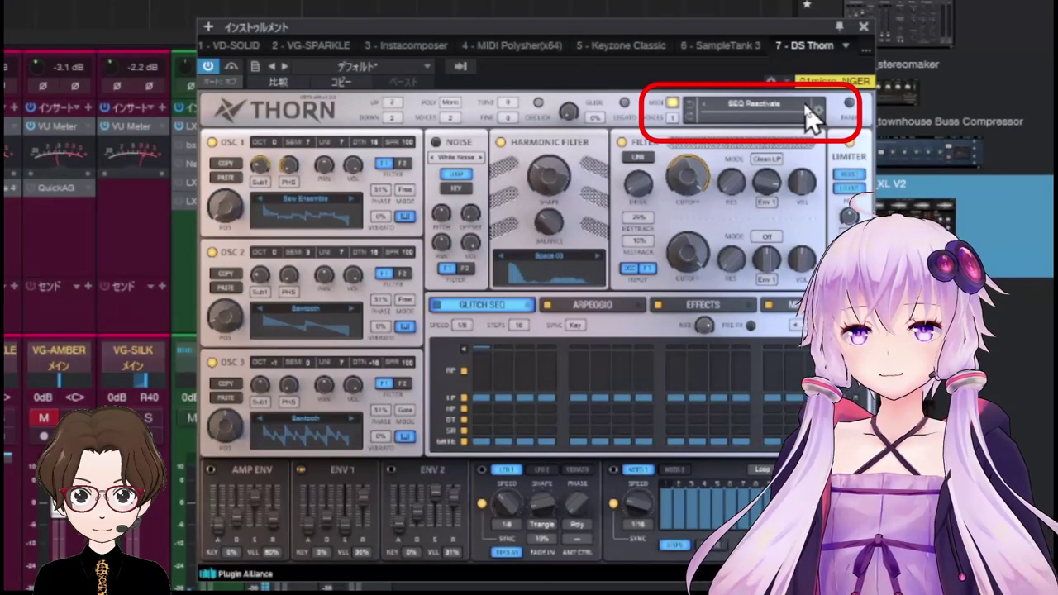
left_click(808, 106)
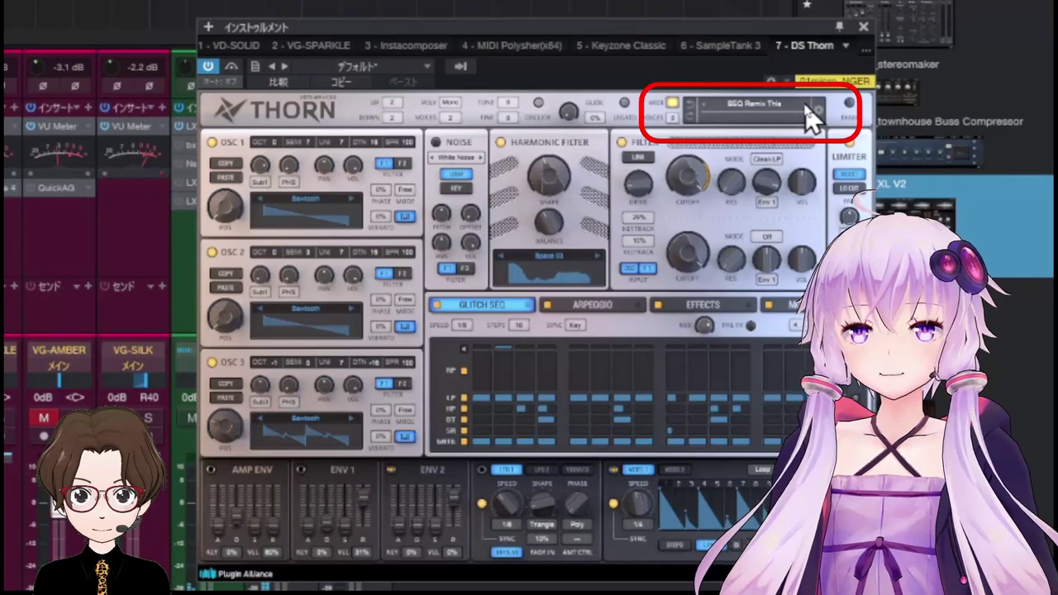
left_click(808, 106)
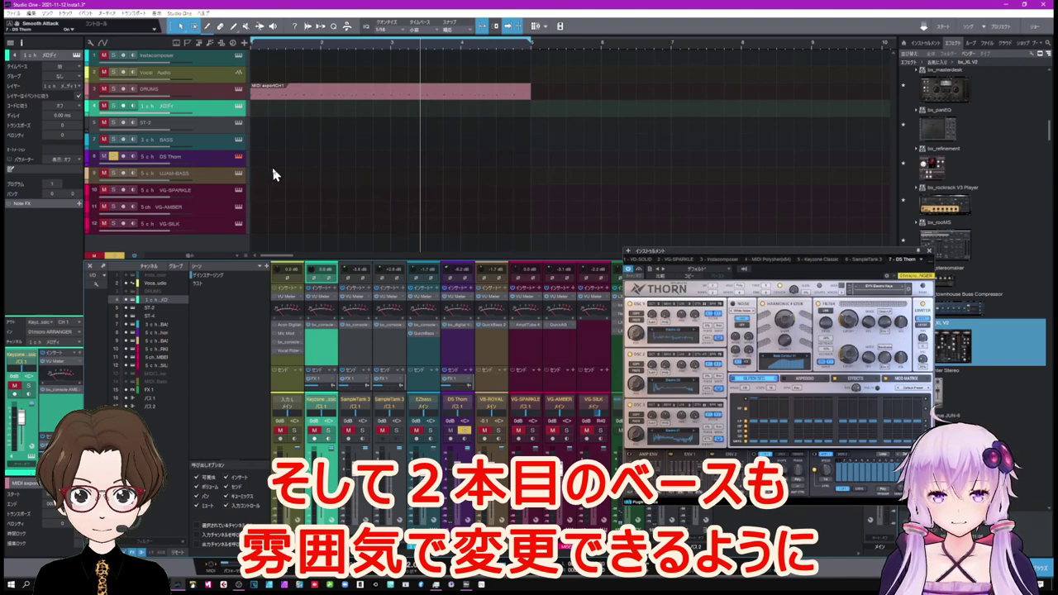
Open the UJAM-BASS track's Royal instrument, solo it, and audition styles Funky Disco, If You Win 2.0, Syncopated 16th and 16th Pop Groove.
left_click(238, 174)
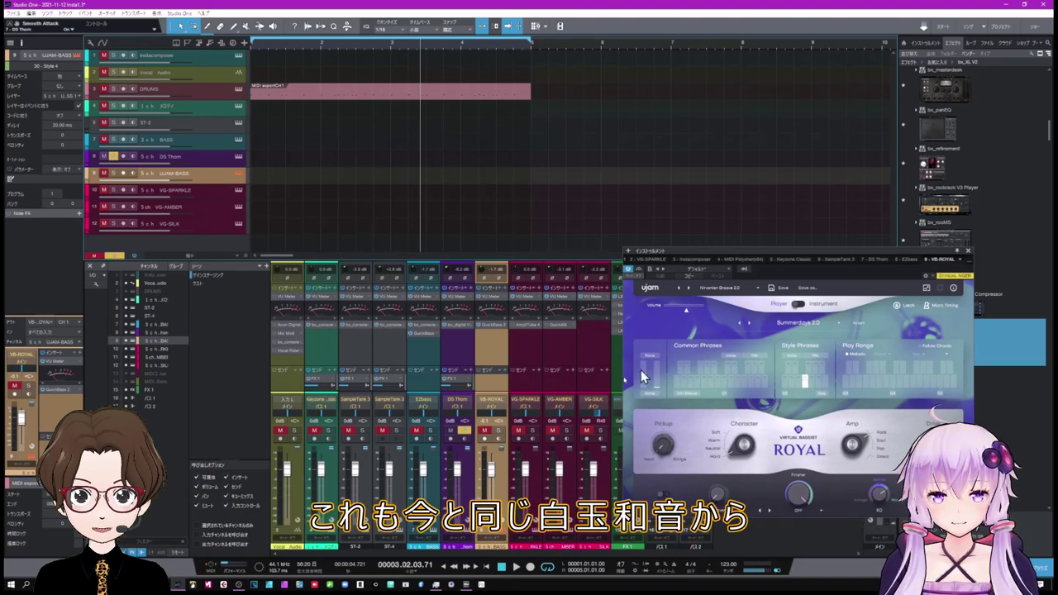
left_click(499, 430)
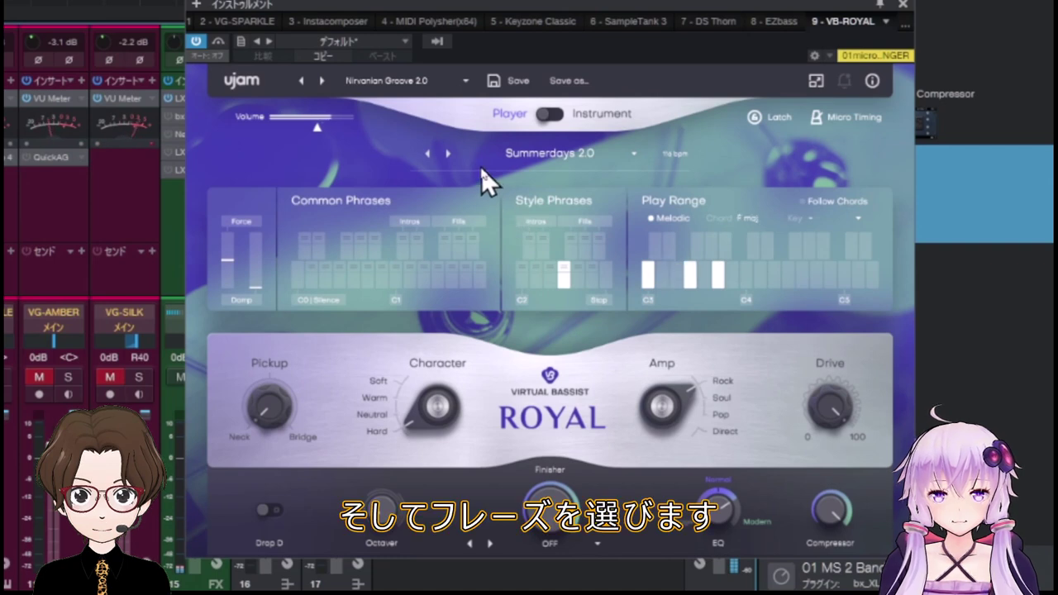
left_click(447, 153)
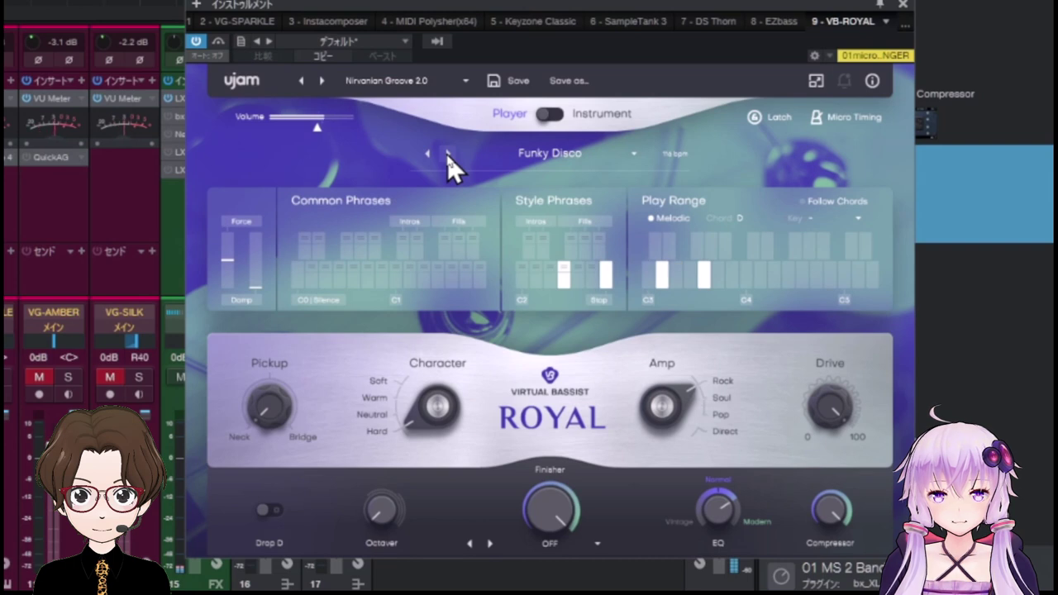
left_click(447, 154)
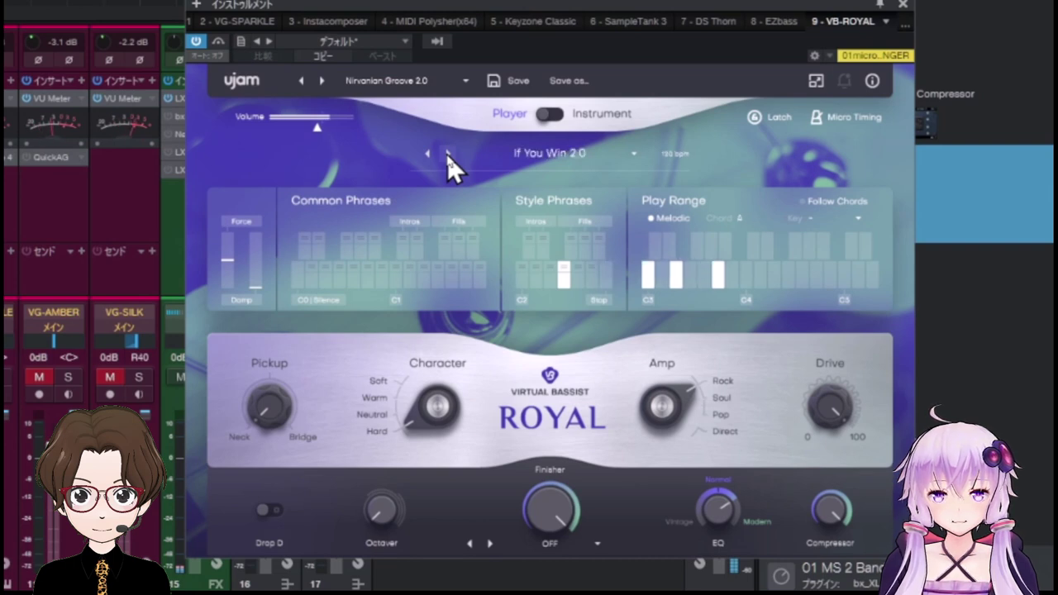
left_click(448, 155)
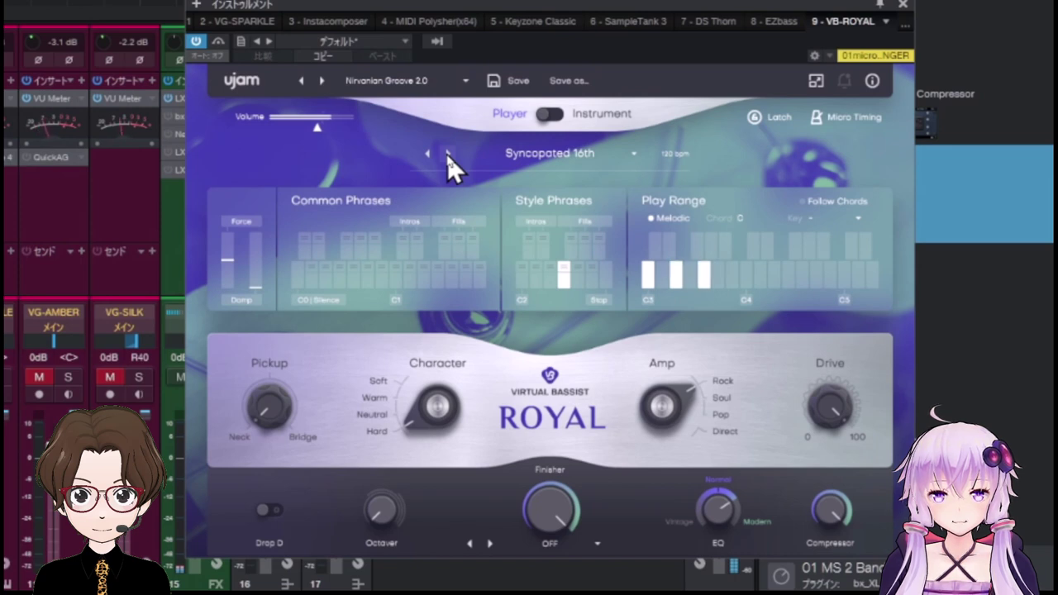
left_click(447, 155)
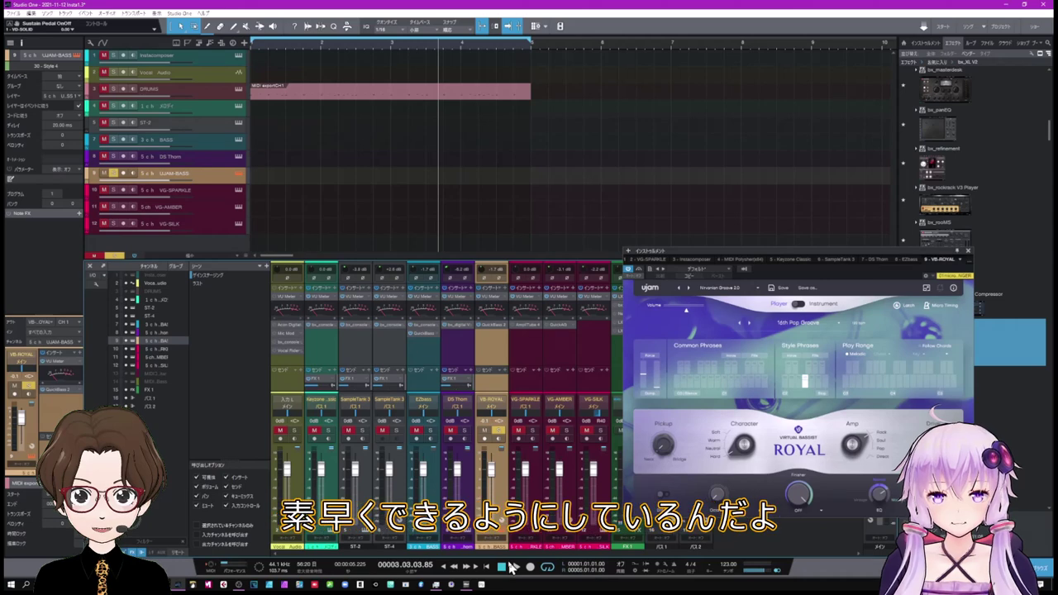
Solo the VG-SPARKLE channel, play it from the start of the song, and close the Royal bass window.
left_click(532, 430)
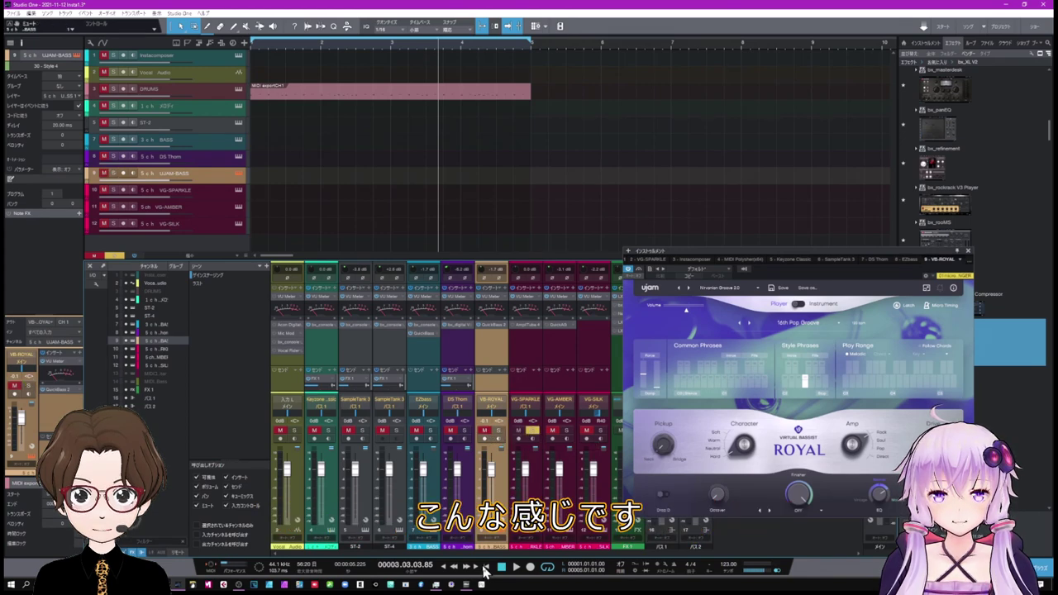
left_click(515, 568)
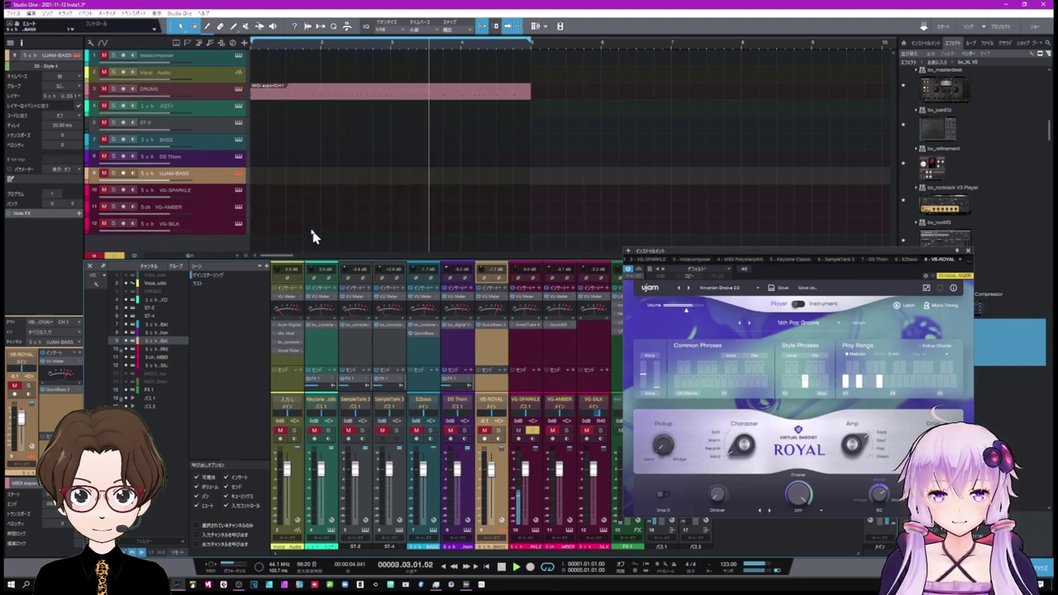
left_click(239, 174)
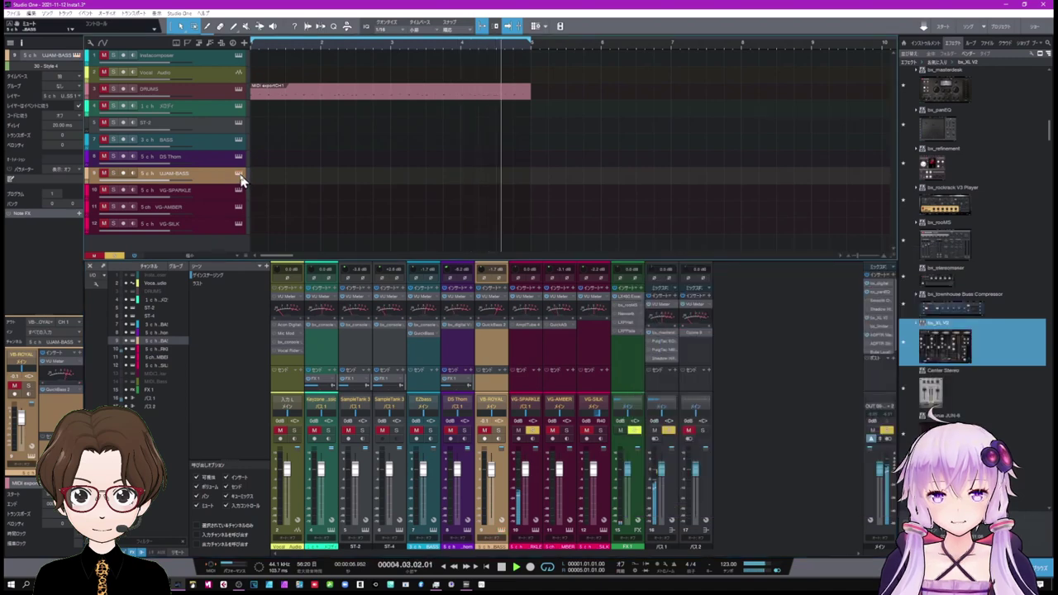
Open the VG-SPARKLE guitar instrument and audition other playing styles, including 70s Nightclub OCT and 90s Brit OCT.
left_click(239, 190)
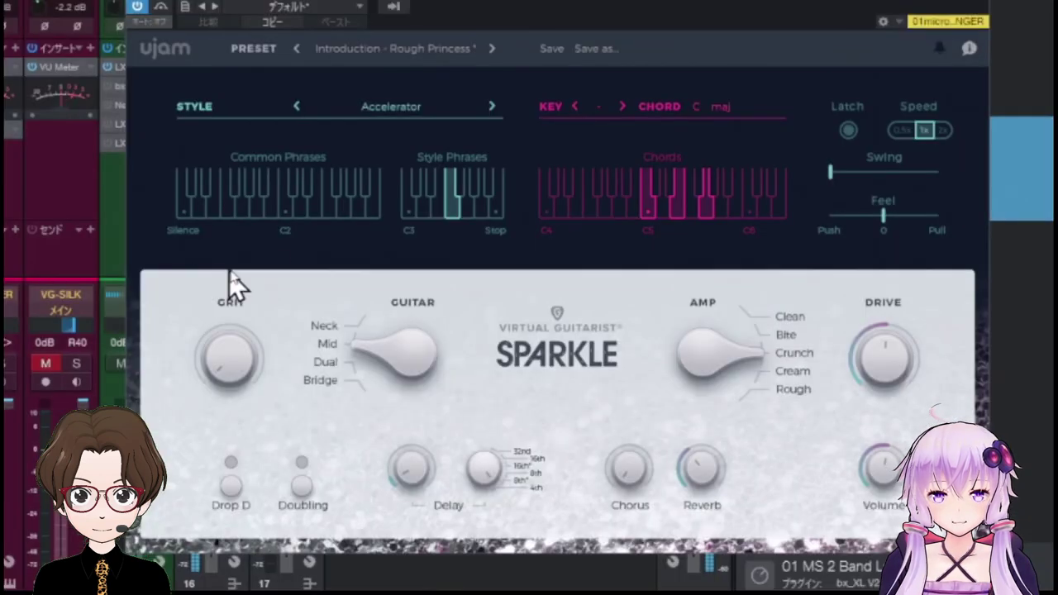
left_click(493, 107)
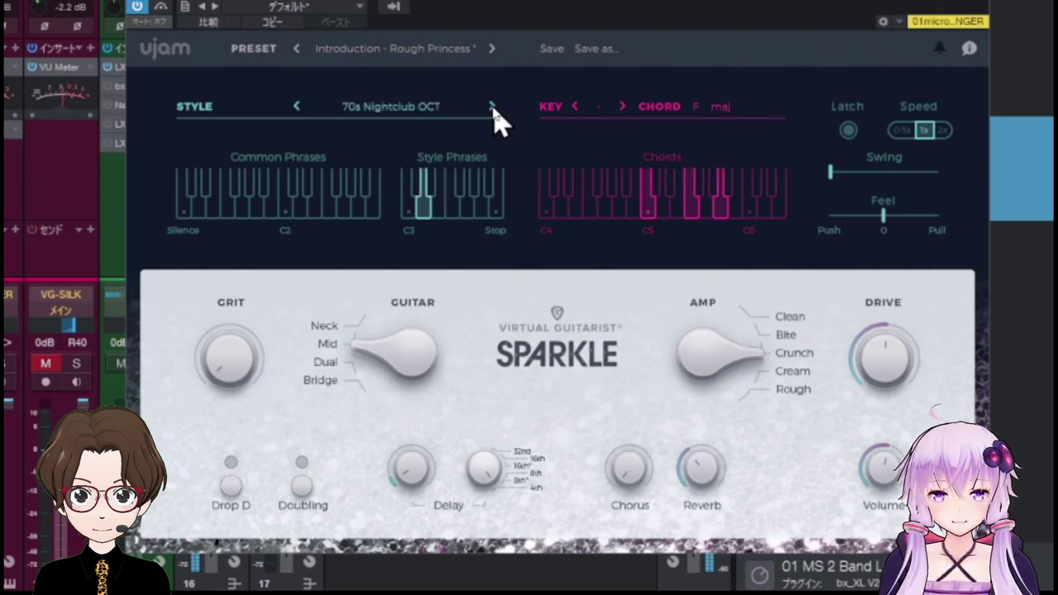
left_click(494, 107)
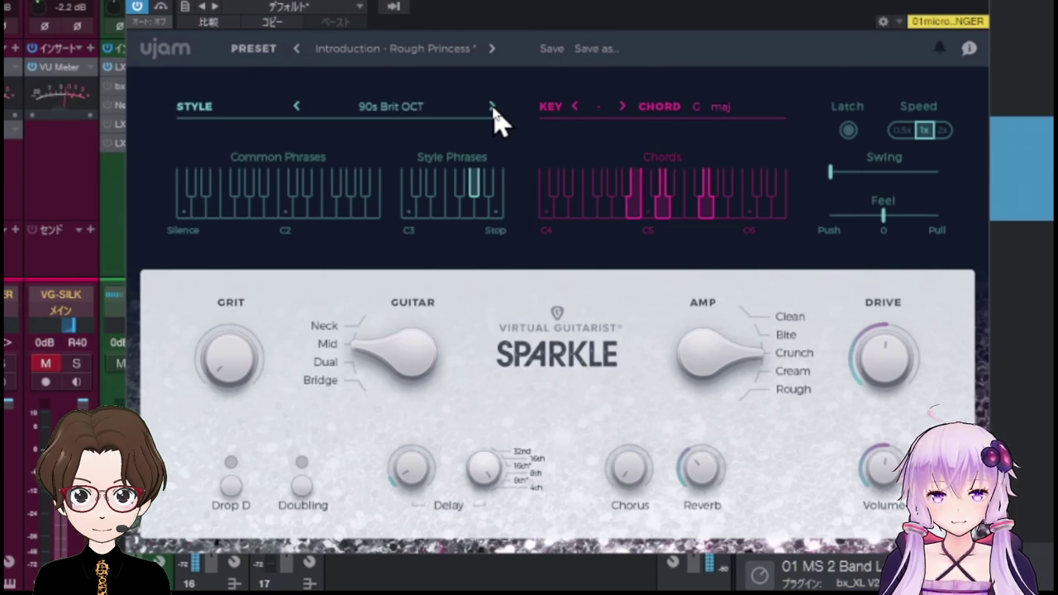
left_click(494, 108)
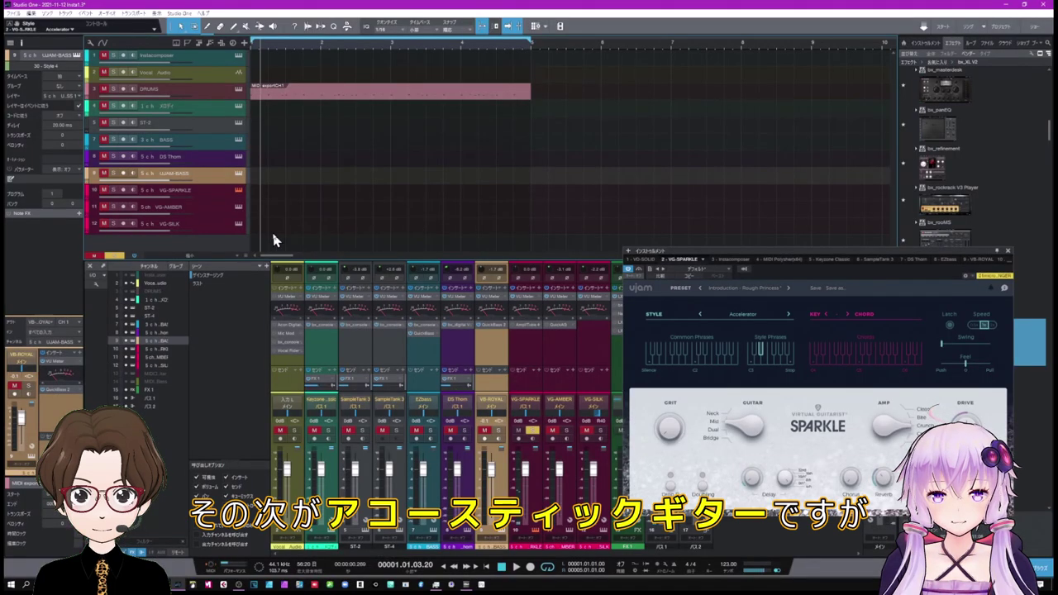
Solo VG-AMBER with VG-SPARKLE muted, start playback from the beginning, and open the Amber acoustic guitar instrument.
left_click(566, 431)
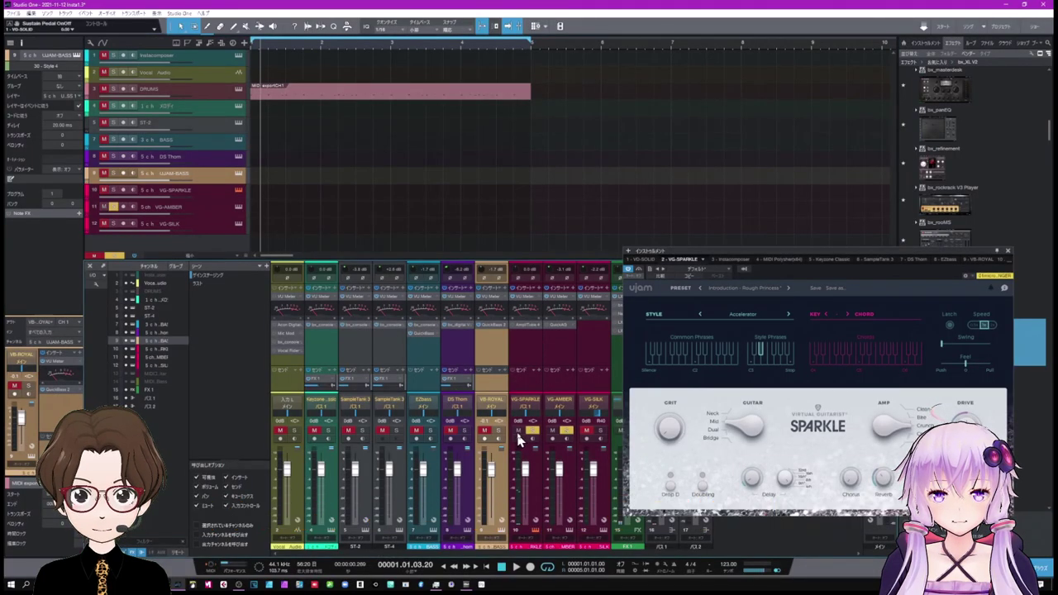
left_click(518, 432)
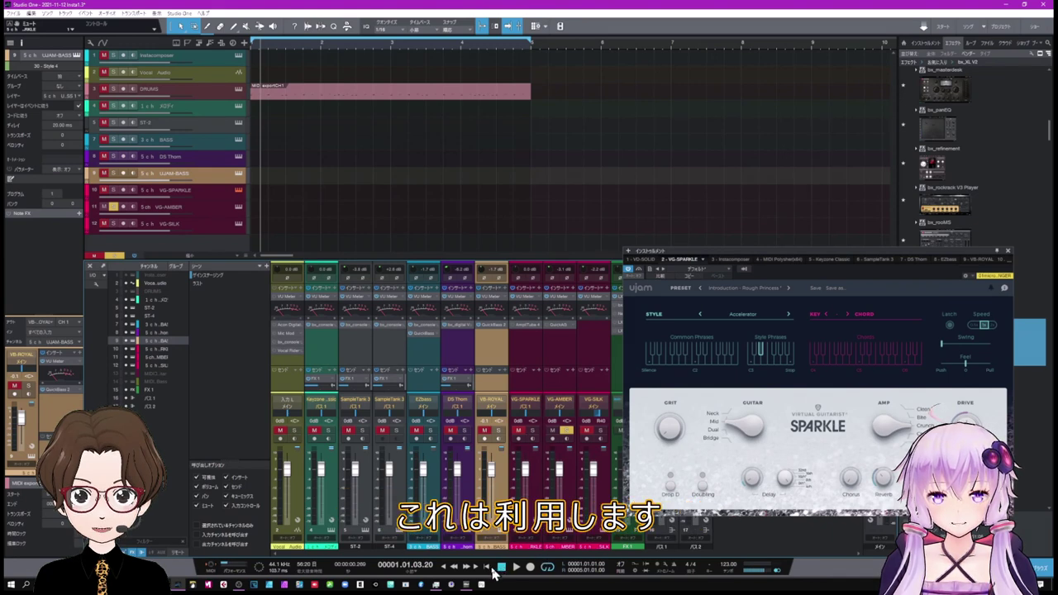
left_click(516, 567)
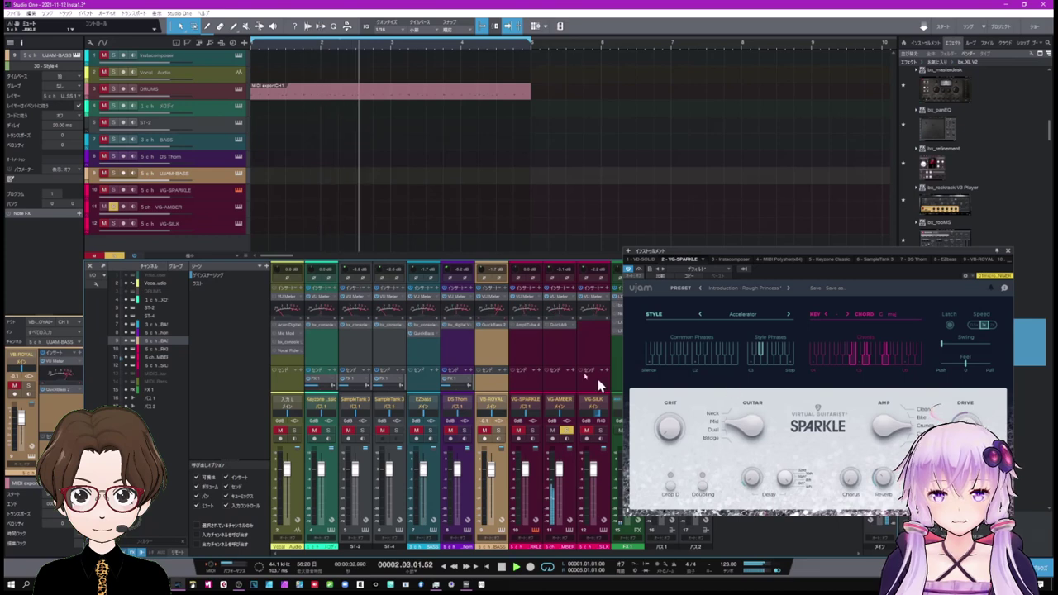
left_click(238, 207)
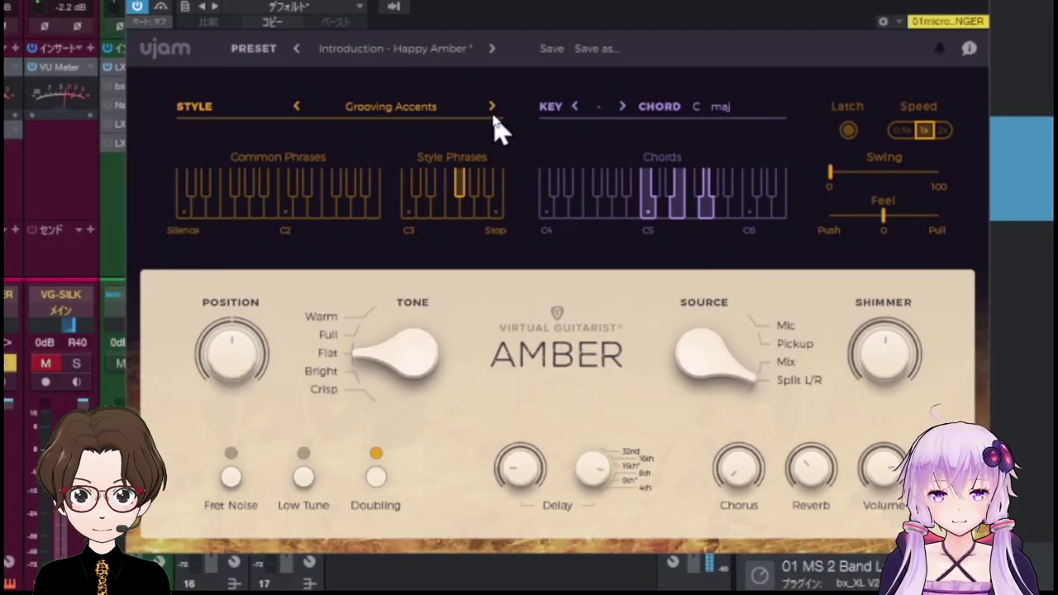
Audition Amber's American 80s and American Folk styles, settle on Americana, and take VG-AMBER off solo.
left_click(493, 107)
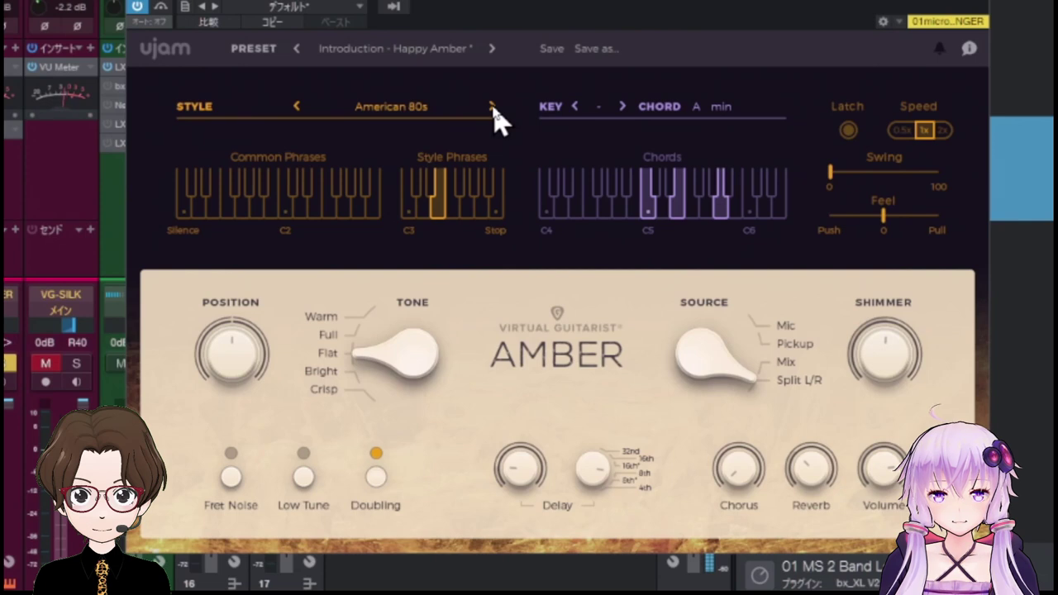
left_click(493, 107)
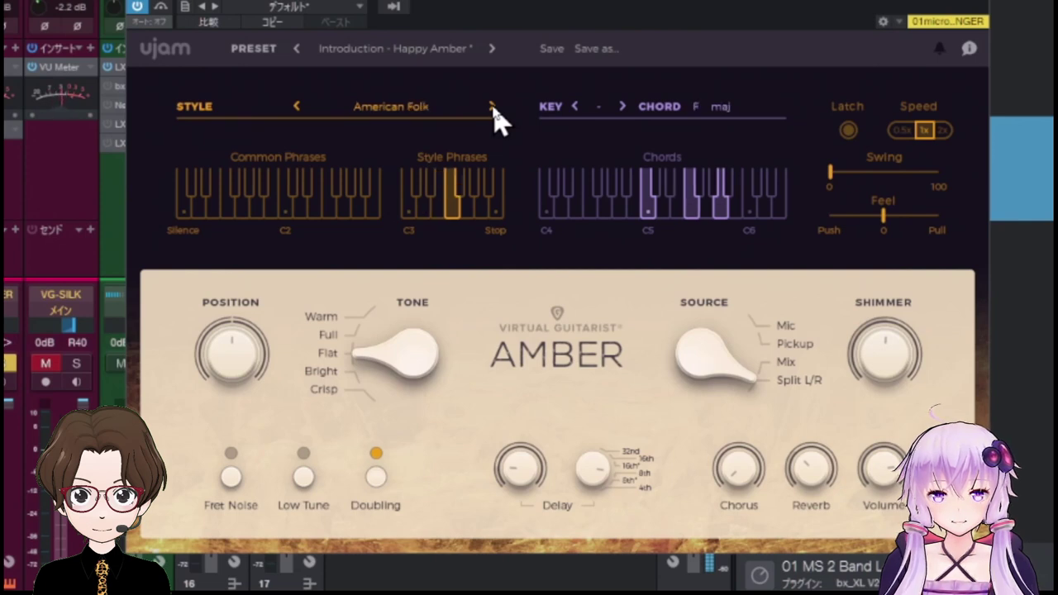
left_click(493, 106)
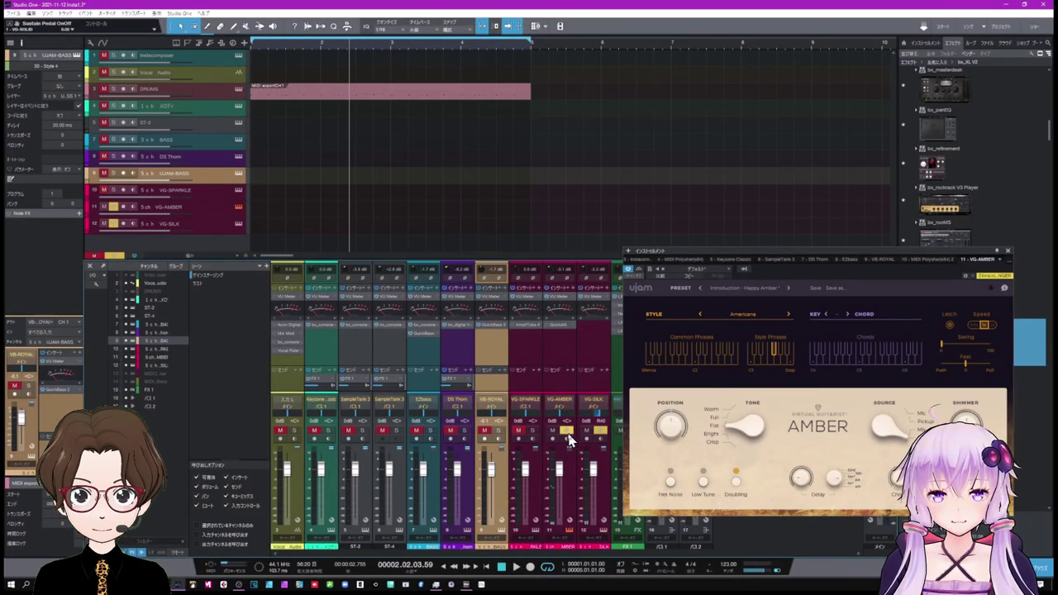
left_click(565, 431)
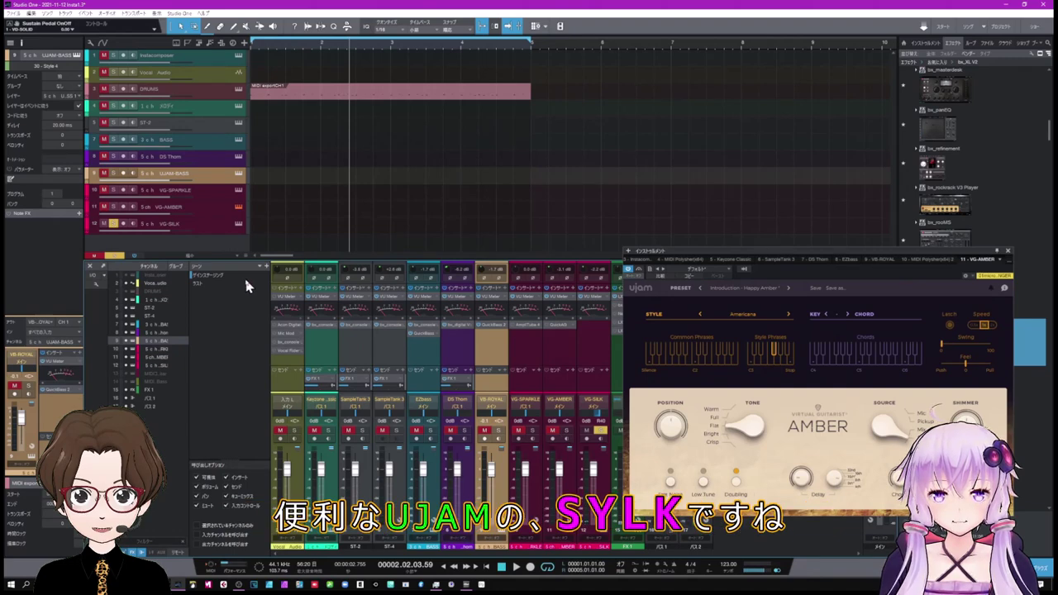
Open the VG-SILK guitar instrument, play the song from the start, and audition other styles including 2 Note Accents Mid.
left_click(239, 229)
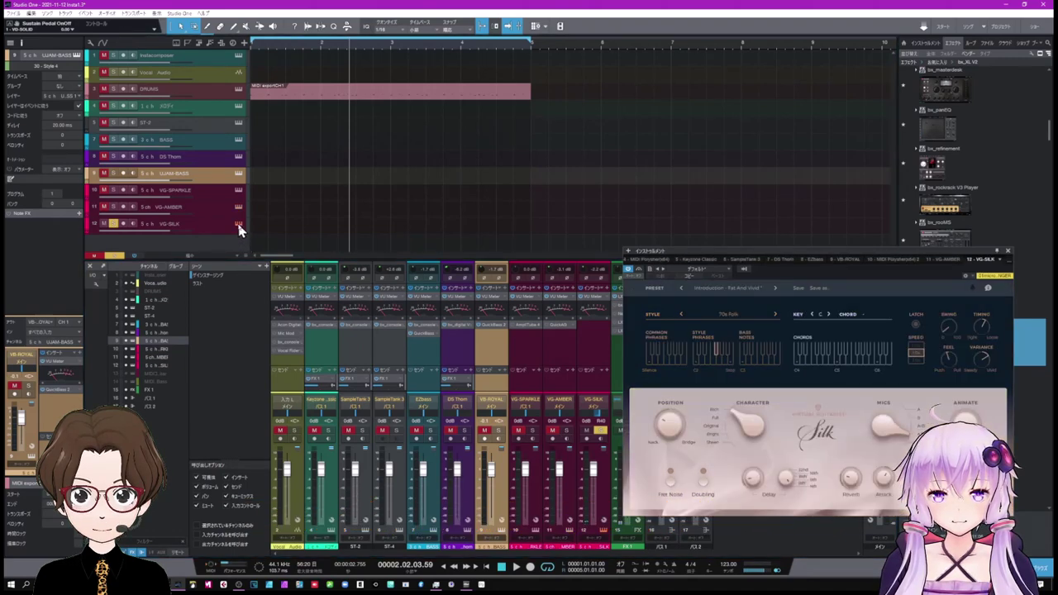
left_click(489, 567)
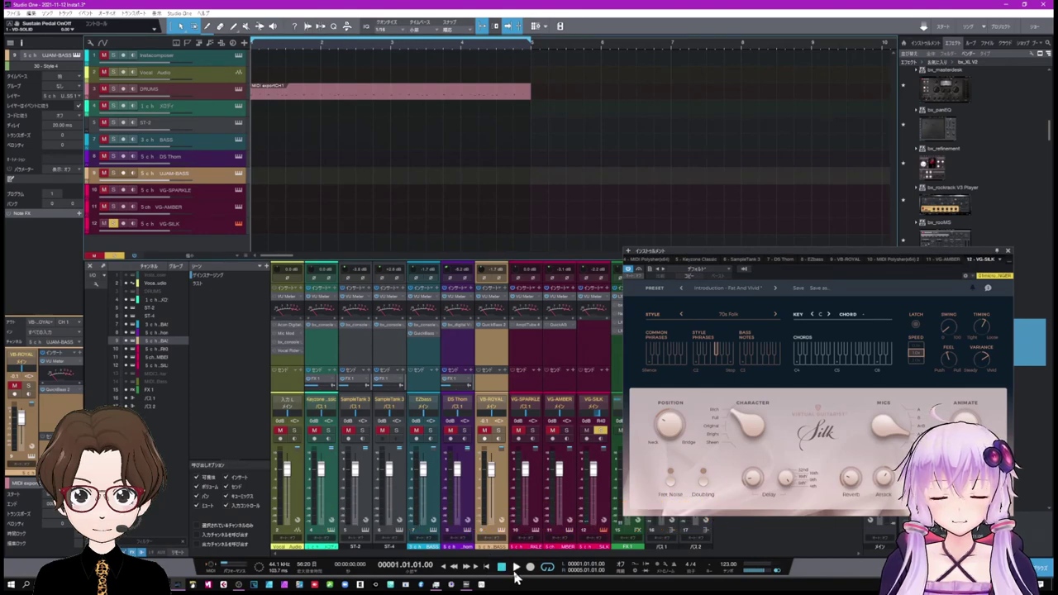
left_click(517, 567)
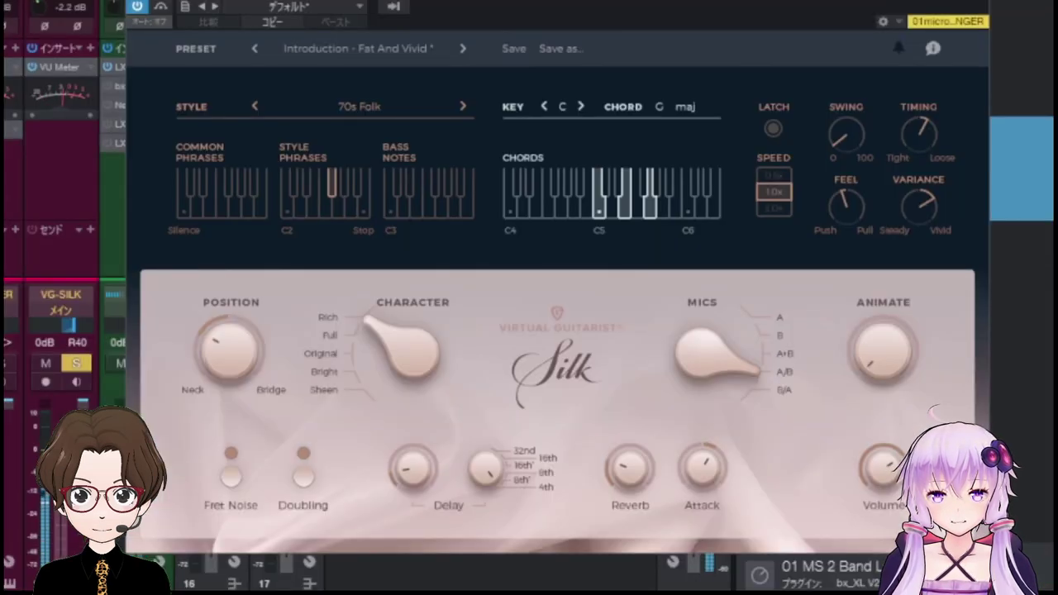
left_click(464, 109)
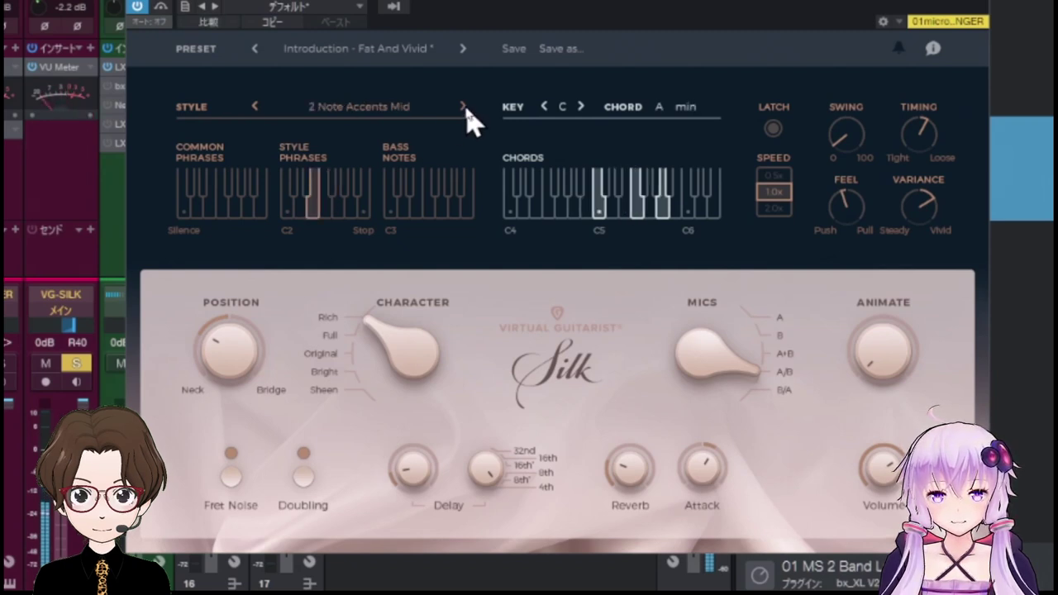
left_click(464, 108)
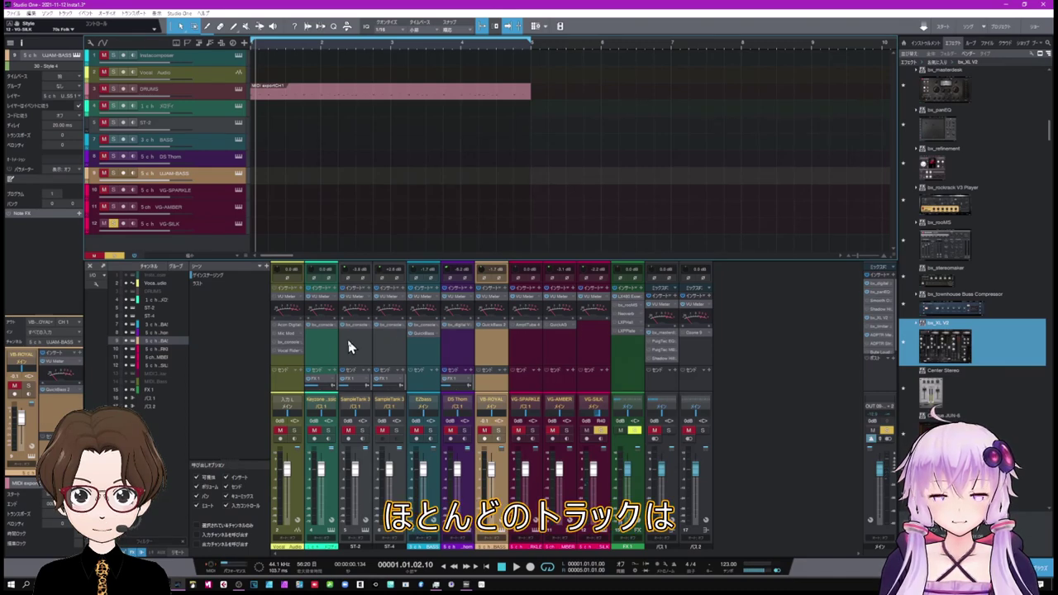
Examine the bx_console AMEK 9099 inserts on the melody and BASS channels, closing each plug-in window.
left_click(324, 324)
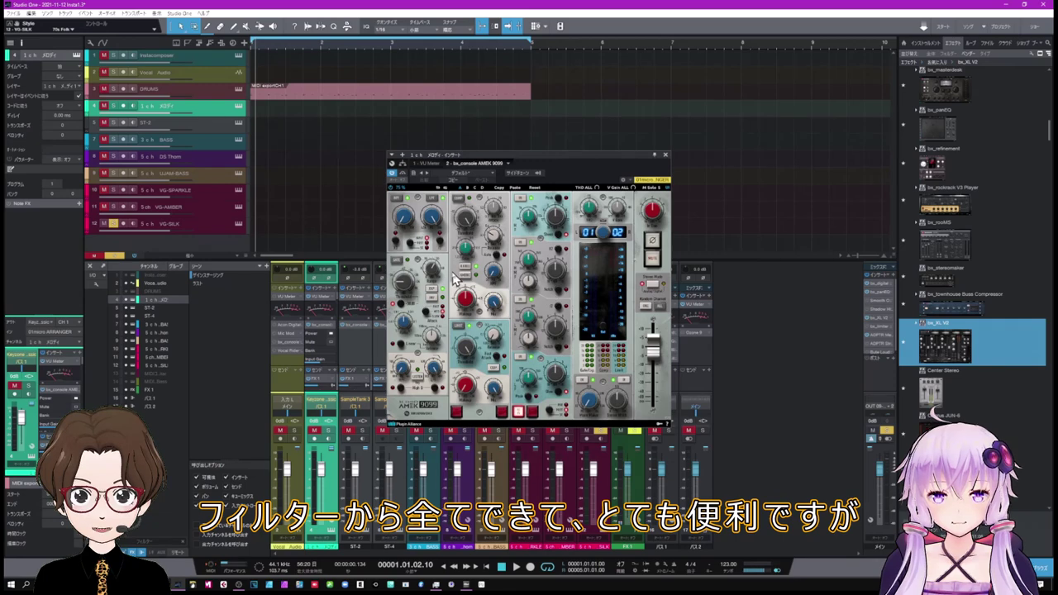
left_click(666, 155)
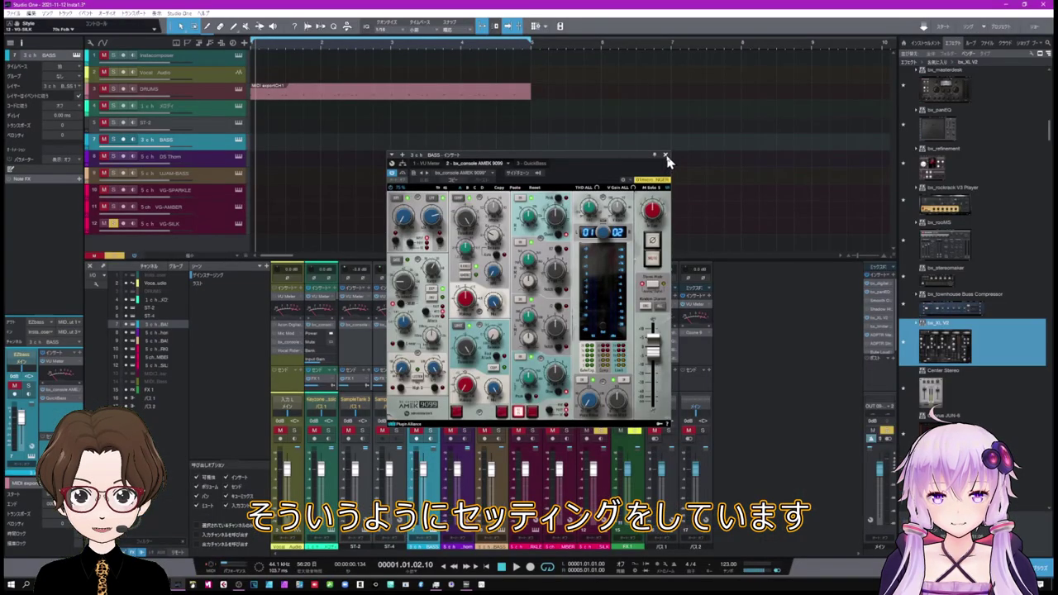
left_click(1012, 9)
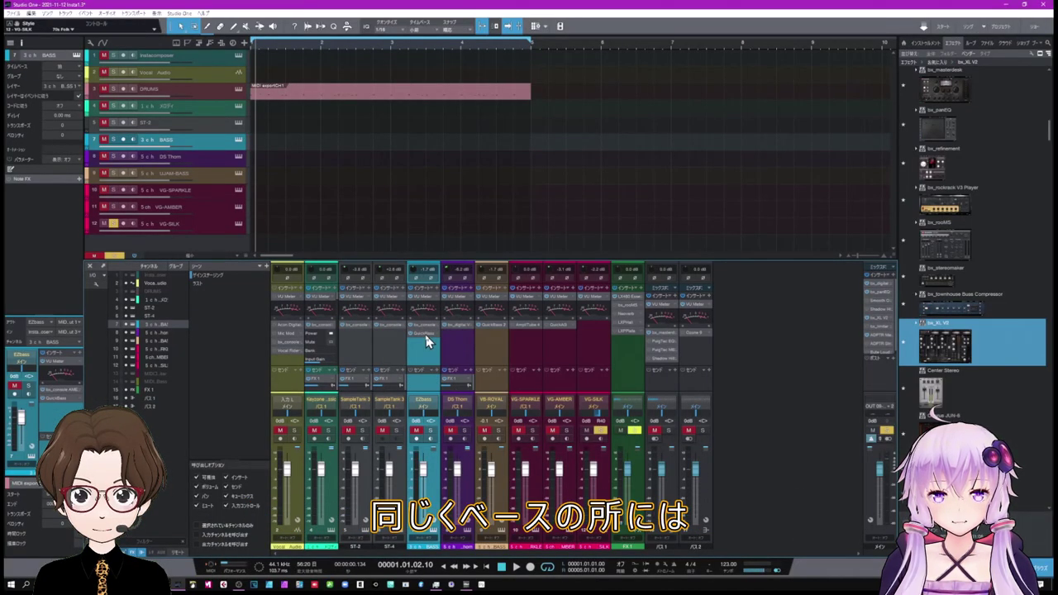
Open the BASS channel's QuickBass insert, select the Finger EQ mode, and lower the saturation Dry/Wet amount.
left_click(426, 335)
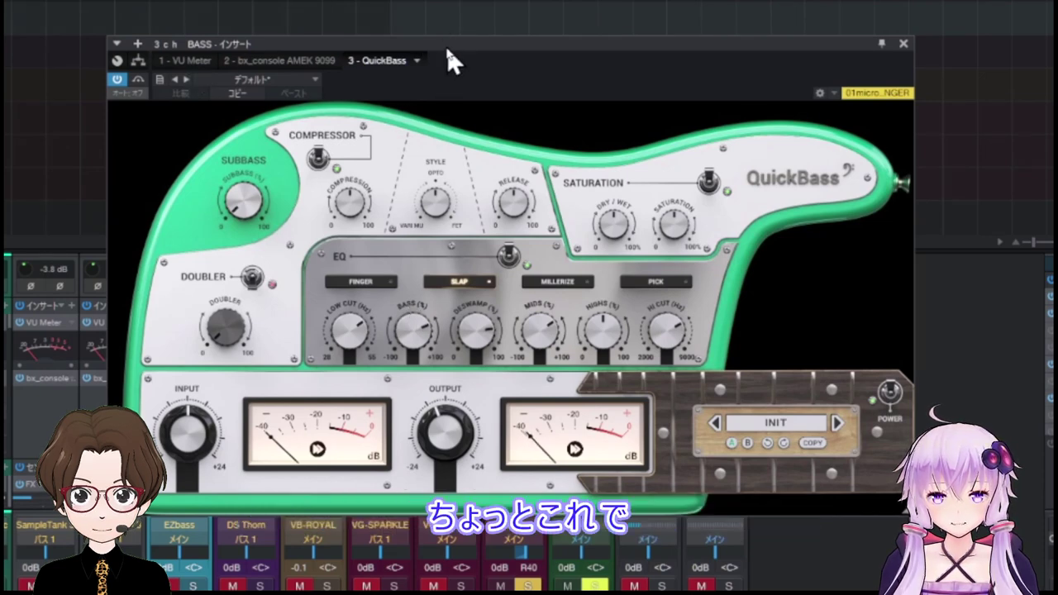
left_click_drag(447, 46, 609, 0)
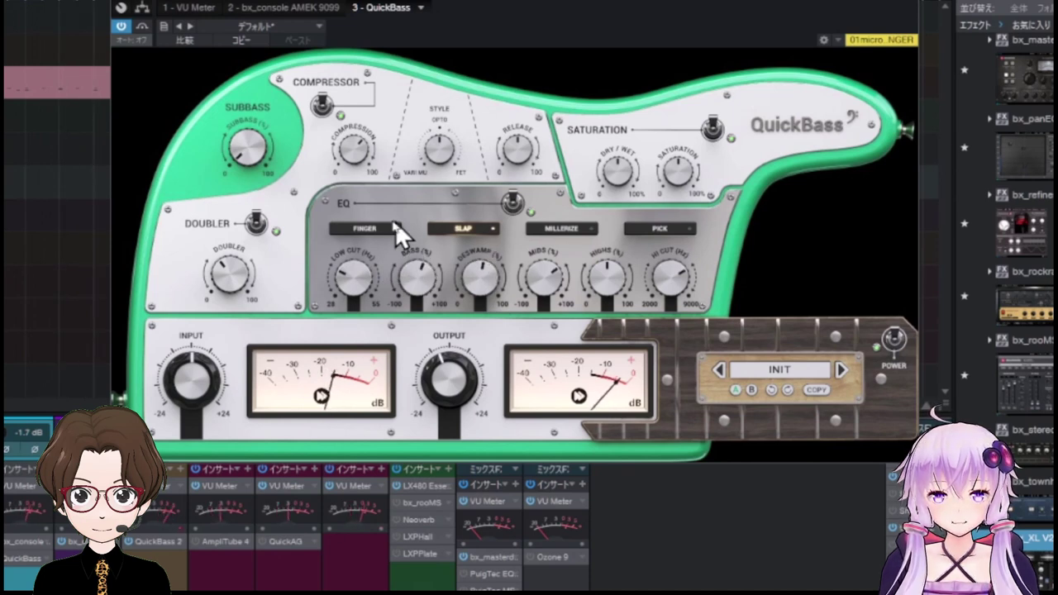
left_click(366, 230)
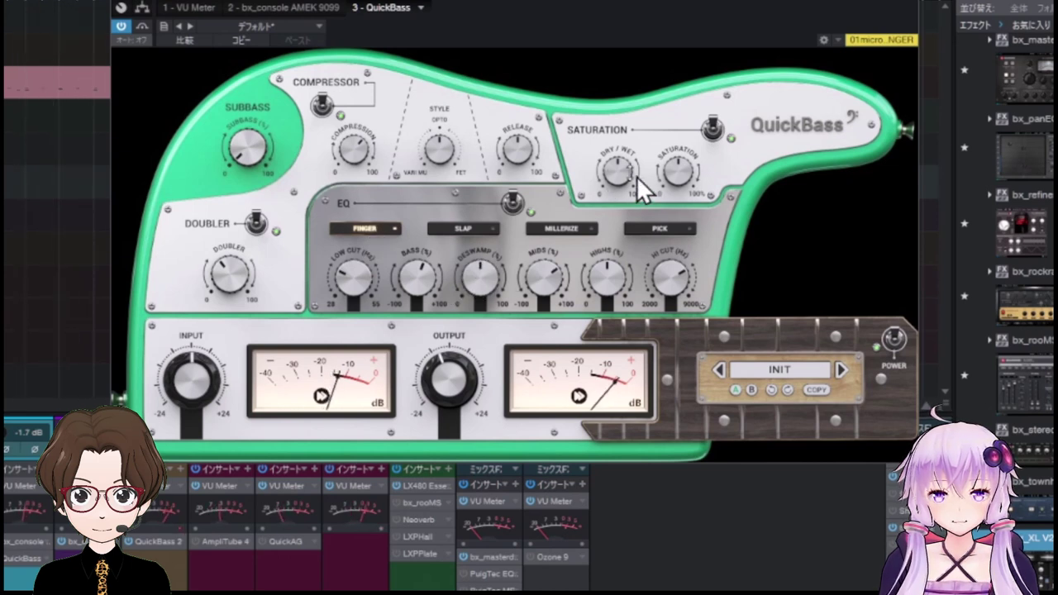
left_click_drag(619, 170, 618, 157)
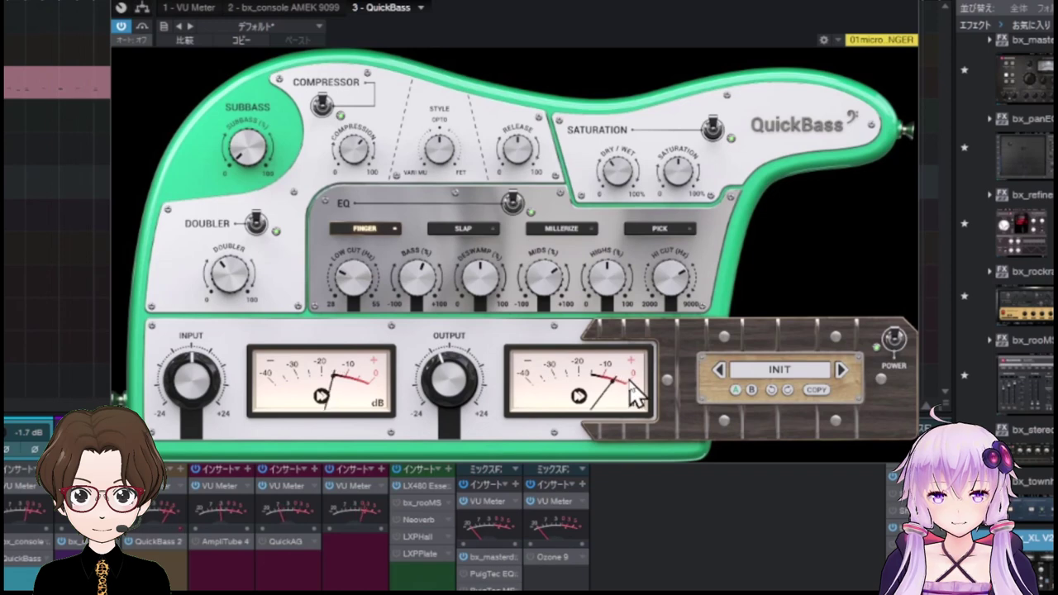
Audition QuickBass presets, including March Of The Picks, 60s Garage and 70s Rock, and close the plug-in.
left_click(841, 370)
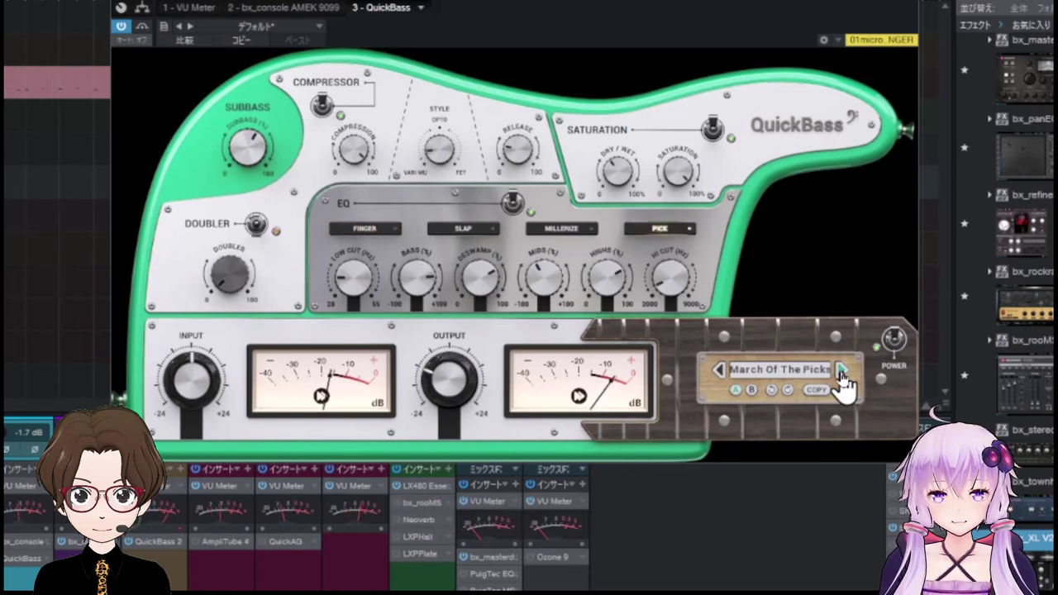
left_click(841, 372)
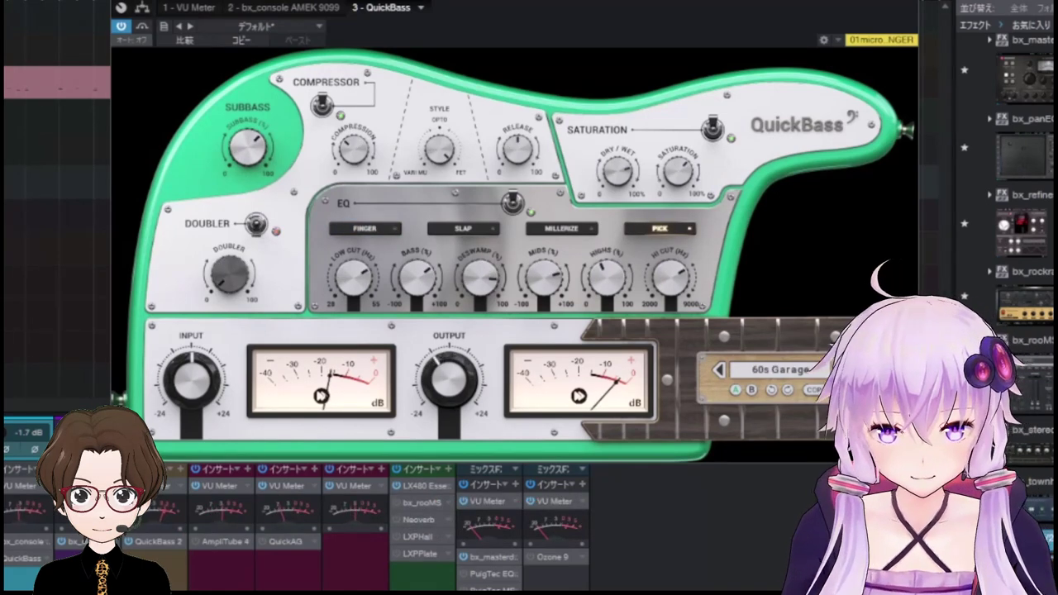
left_click(841, 371)
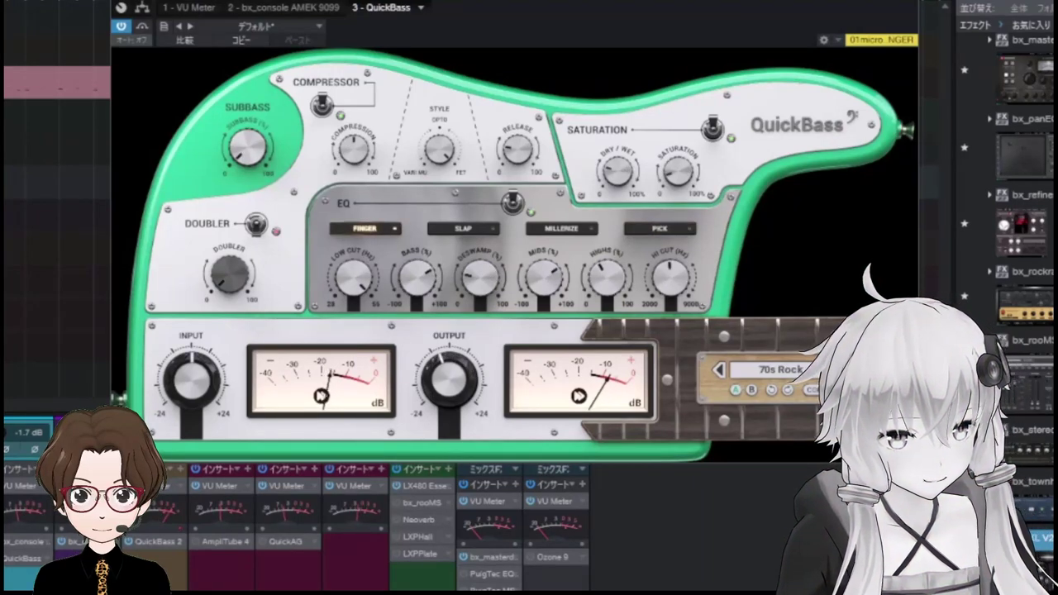
left_click(841, 371)
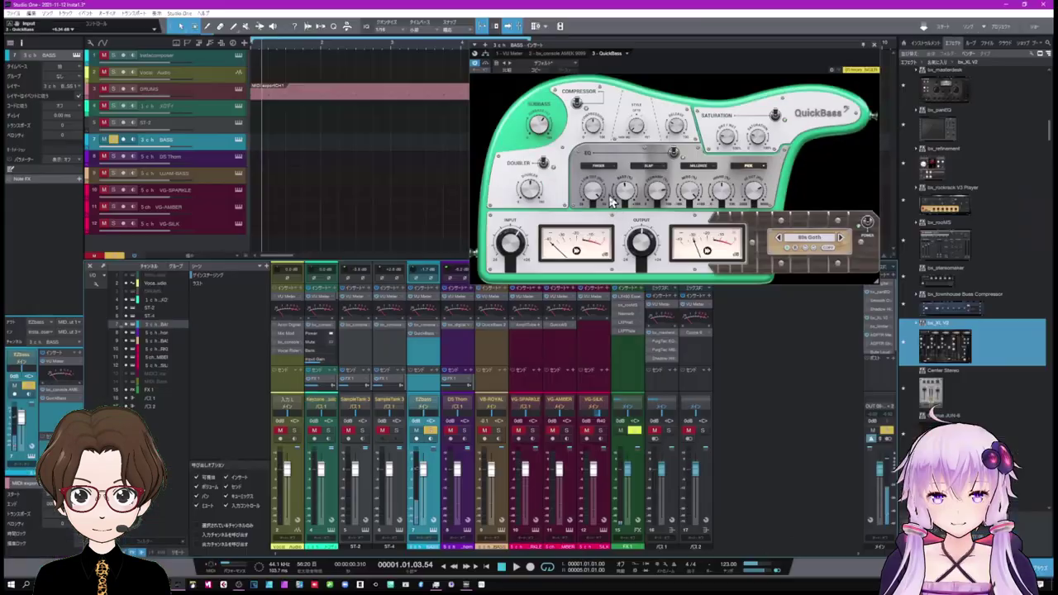
left_click(874, 44)
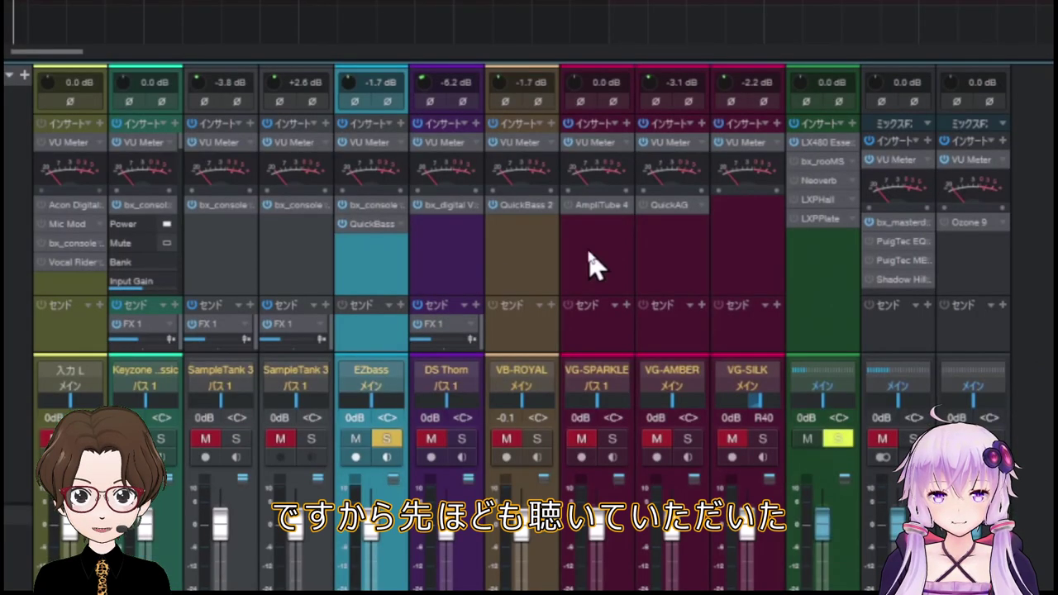
Enable AmpliTube 4 on the VG-SPARKLE channel and load the AmpliTube SVX octaver pedal into the first Stomp A slot.
left_click(597, 263)
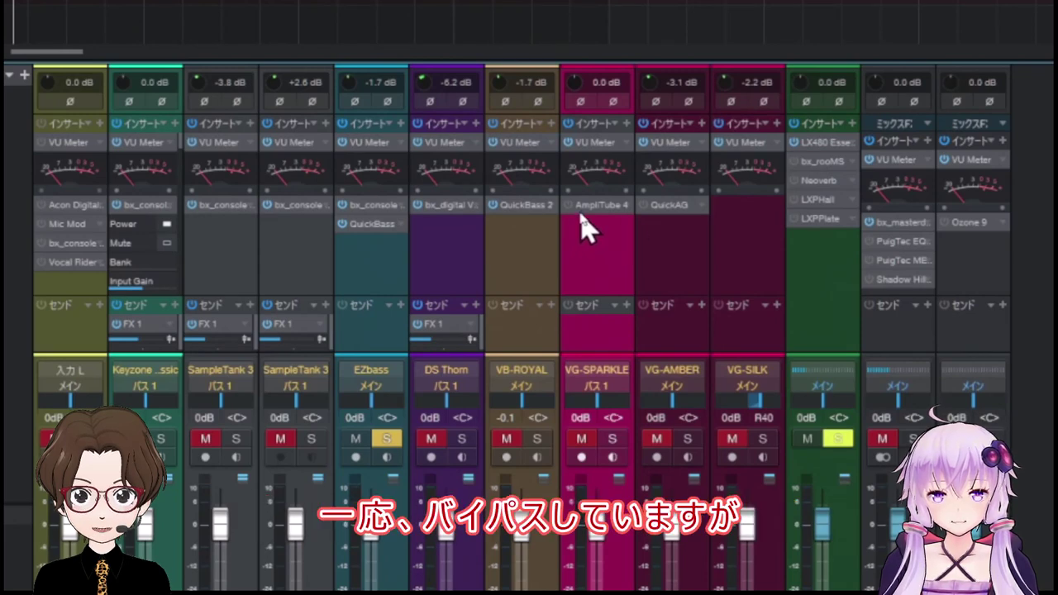
double_click(571, 207)
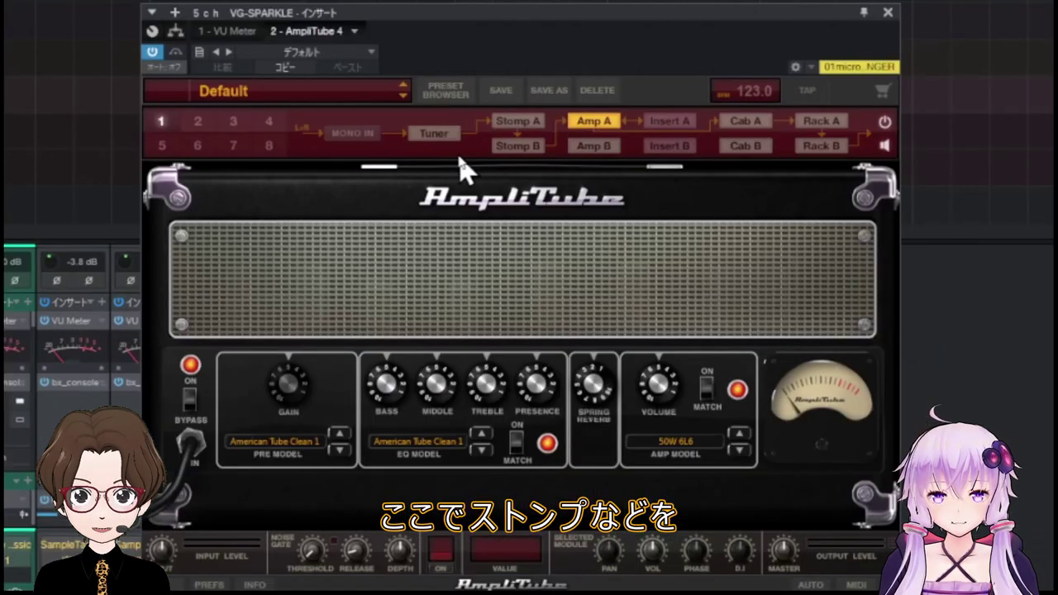
left_click(519, 124)
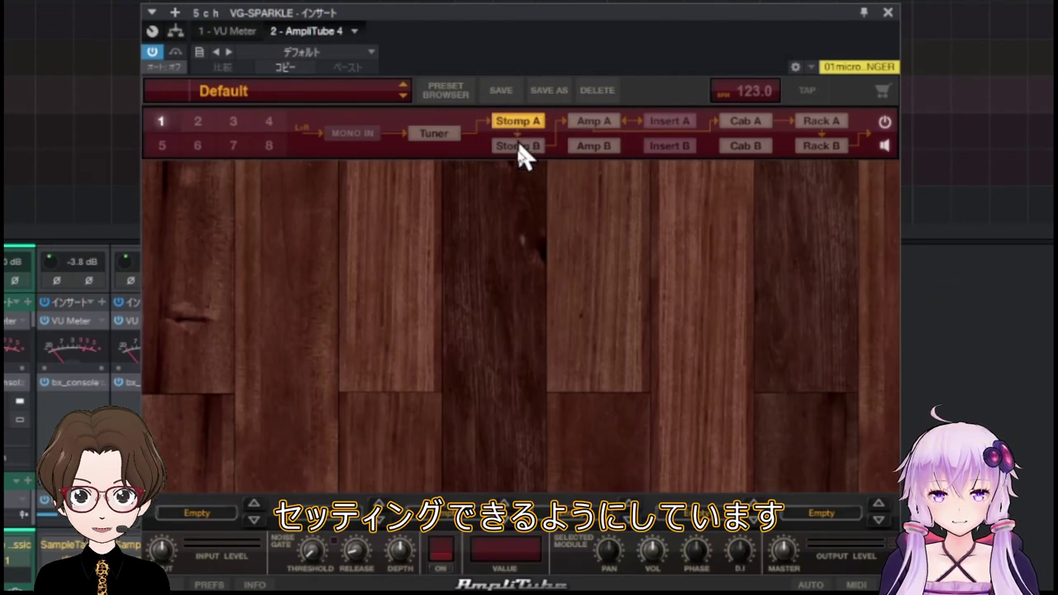
left_click(234, 516)
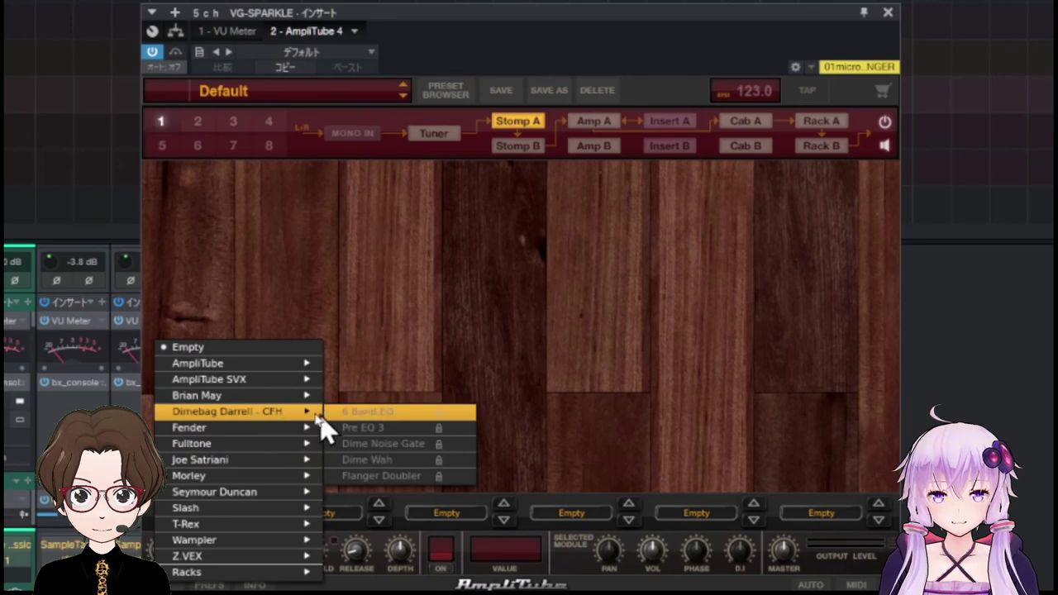
mouse_move(277, 380)
left_click(351, 399)
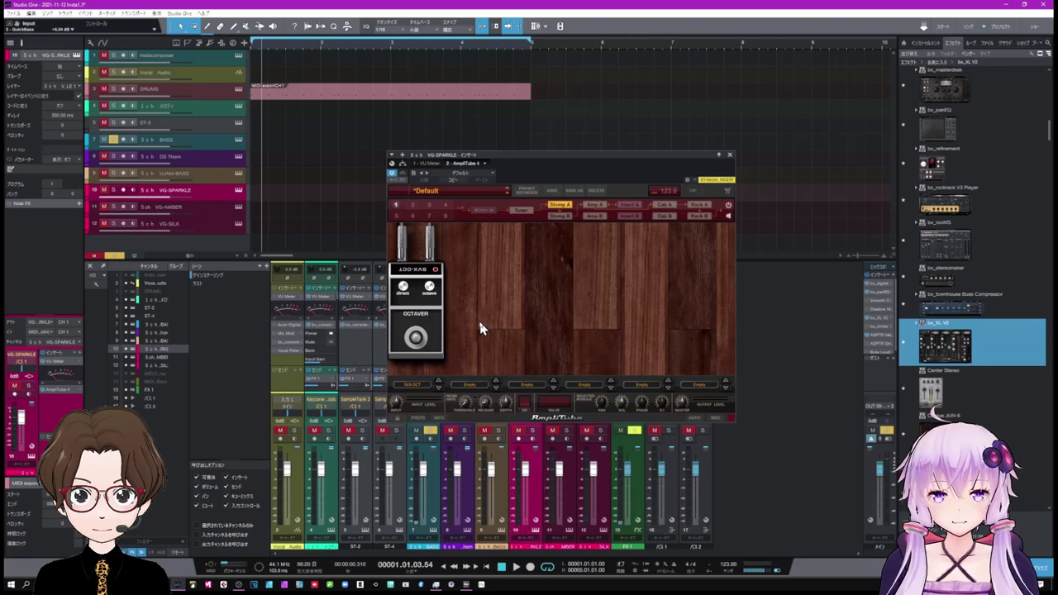
left_click(731, 155)
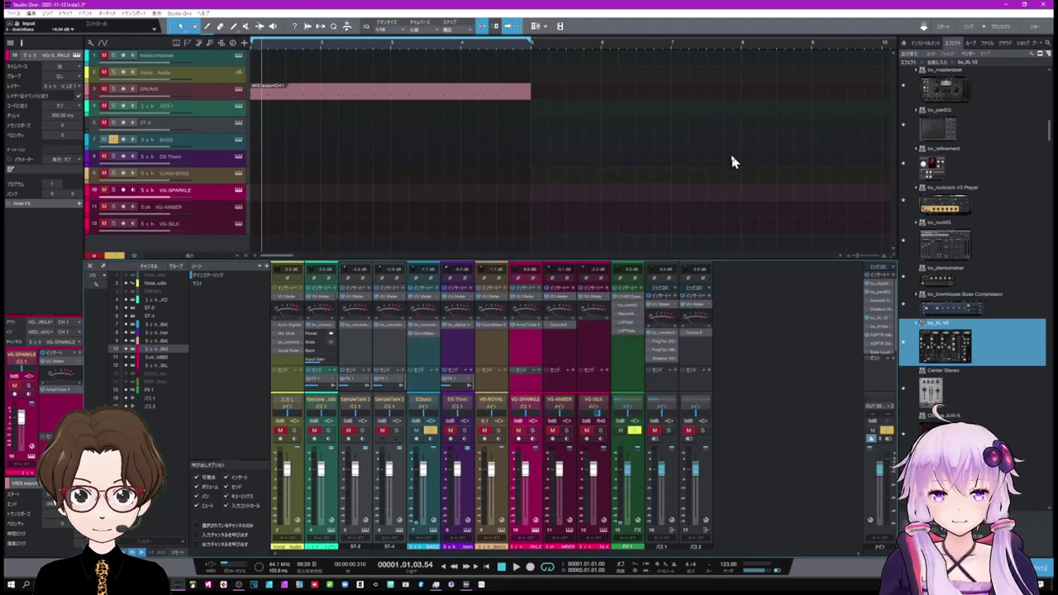
Open the VG-AMBER channel's QuickAG insert, raise its Doubler amount, and close the plug-in.
left_click(562, 330)
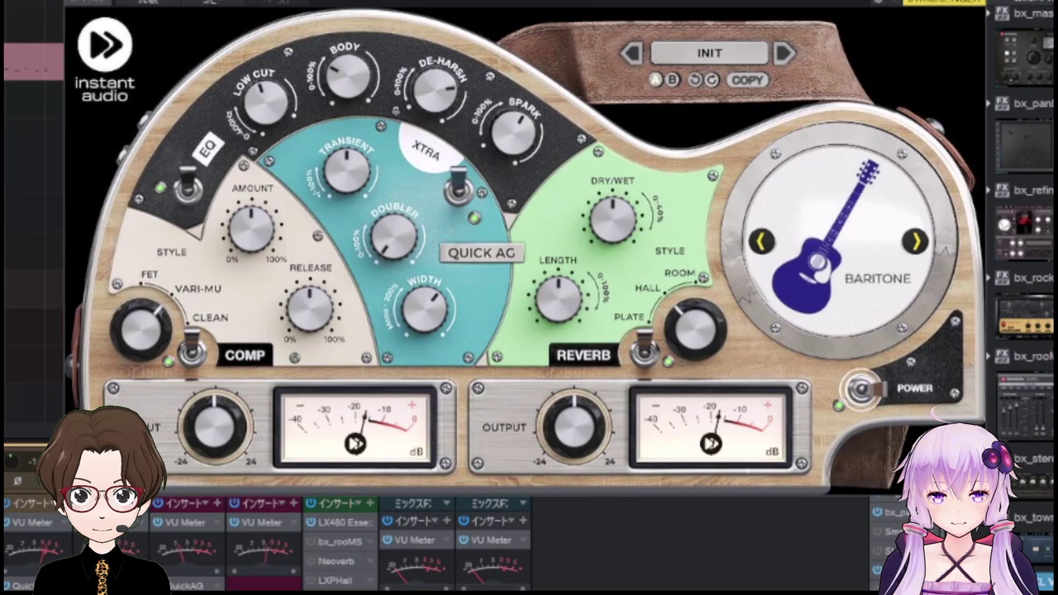
left_click_drag(399, 237, 399, 206)
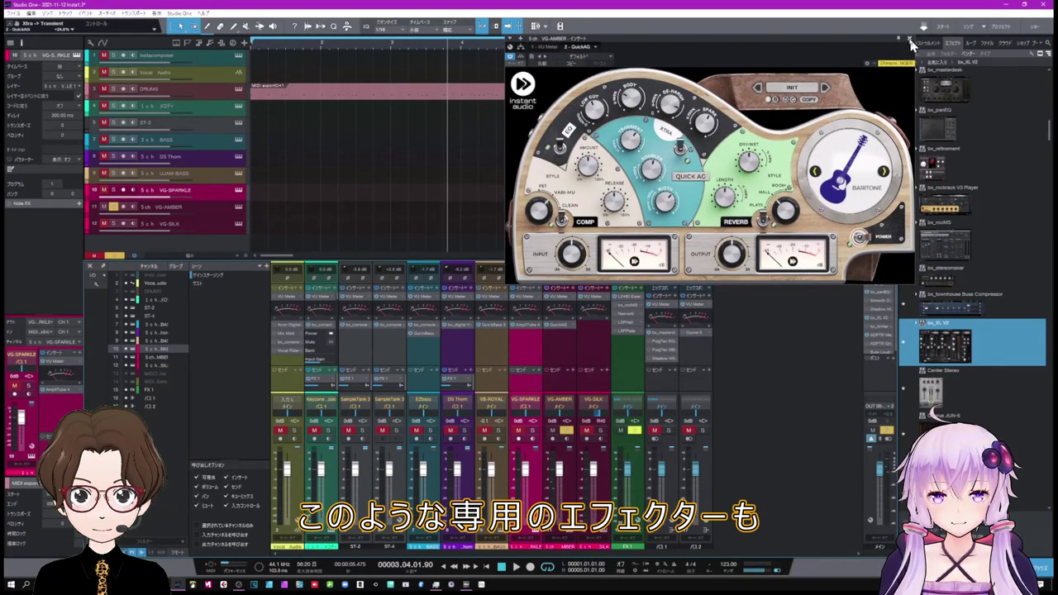
left_click(910, 40)
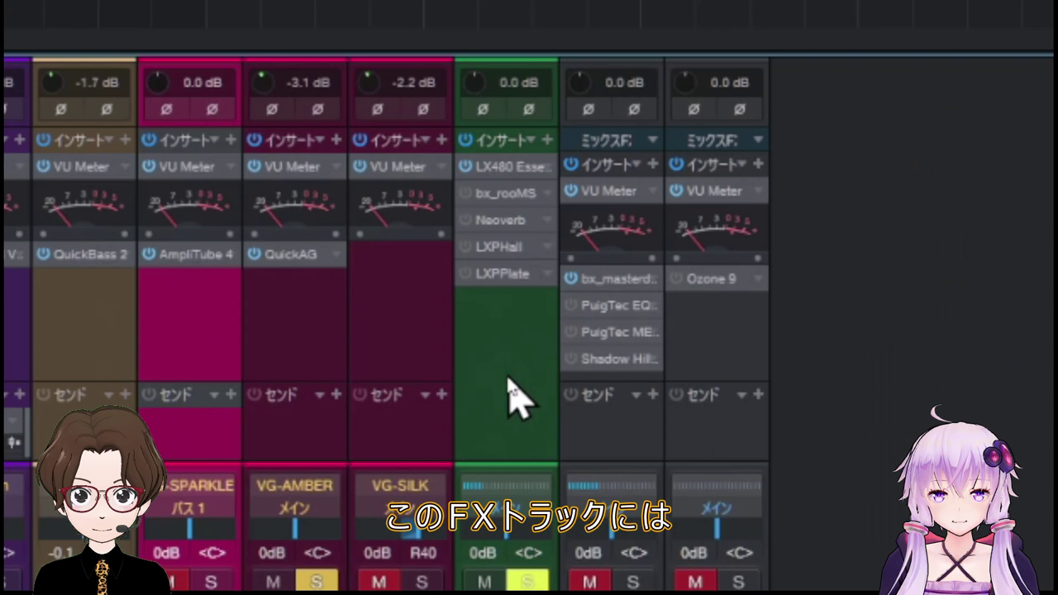
Bypass LX480 Essentials on the FX 1 channel and examine its window, followed by the Neoverb reverb.
left_click(629, 362)
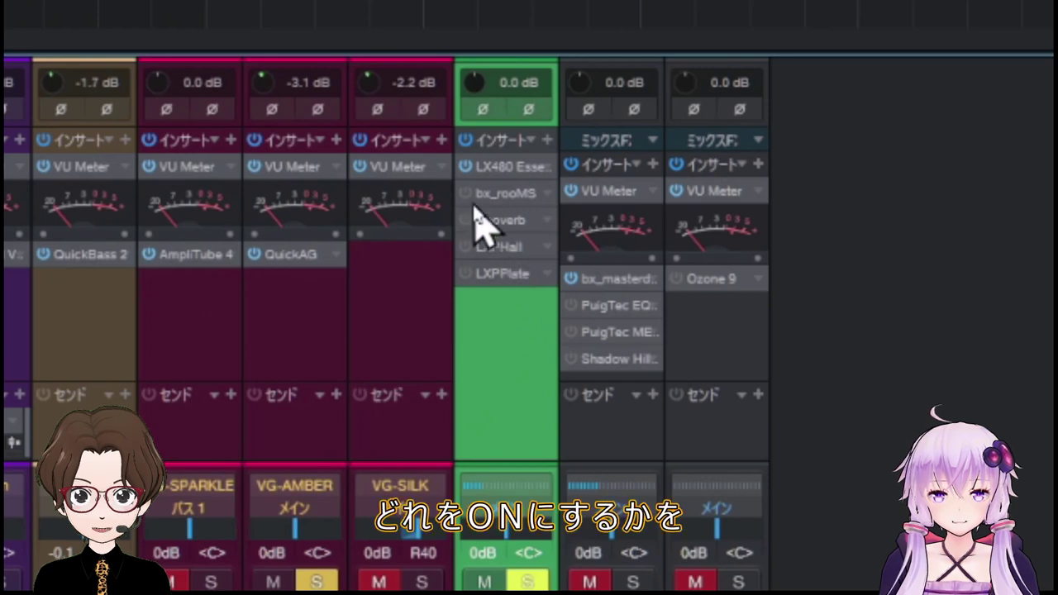
left_click(465, 166)
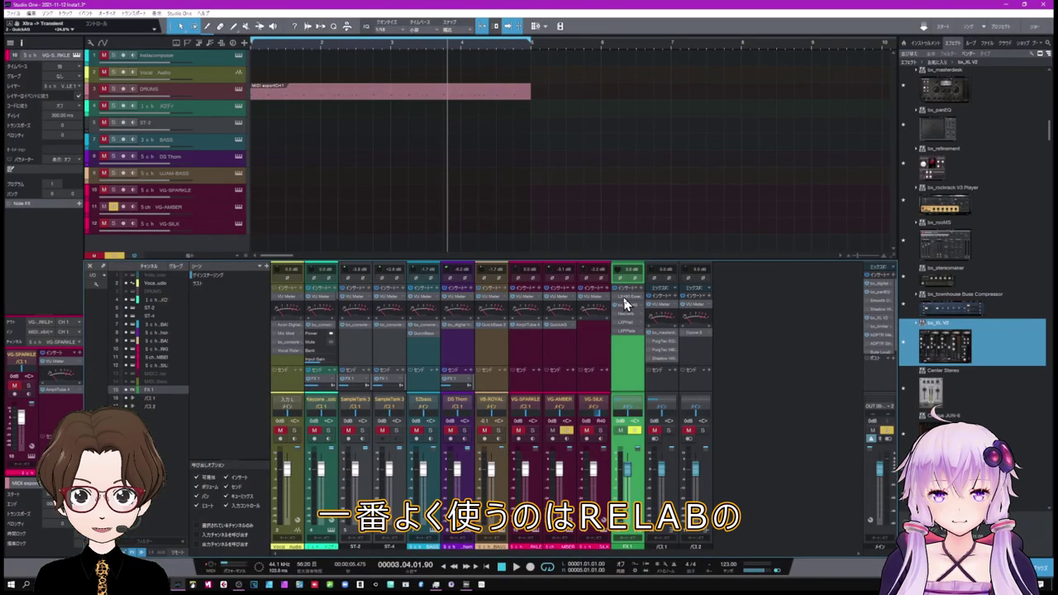
left_click(624, 305)
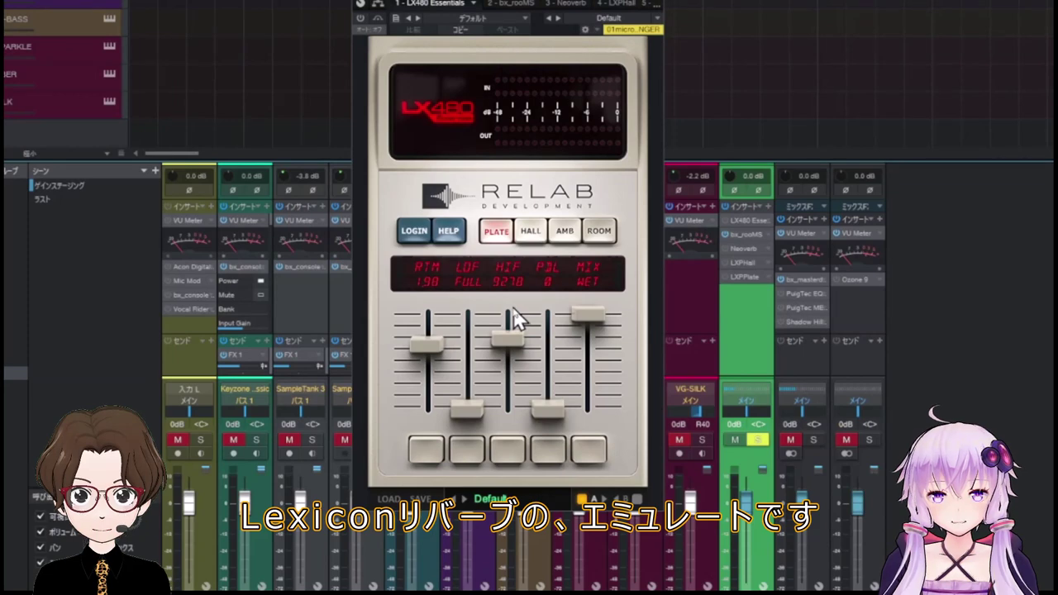
left_click(658, 4)
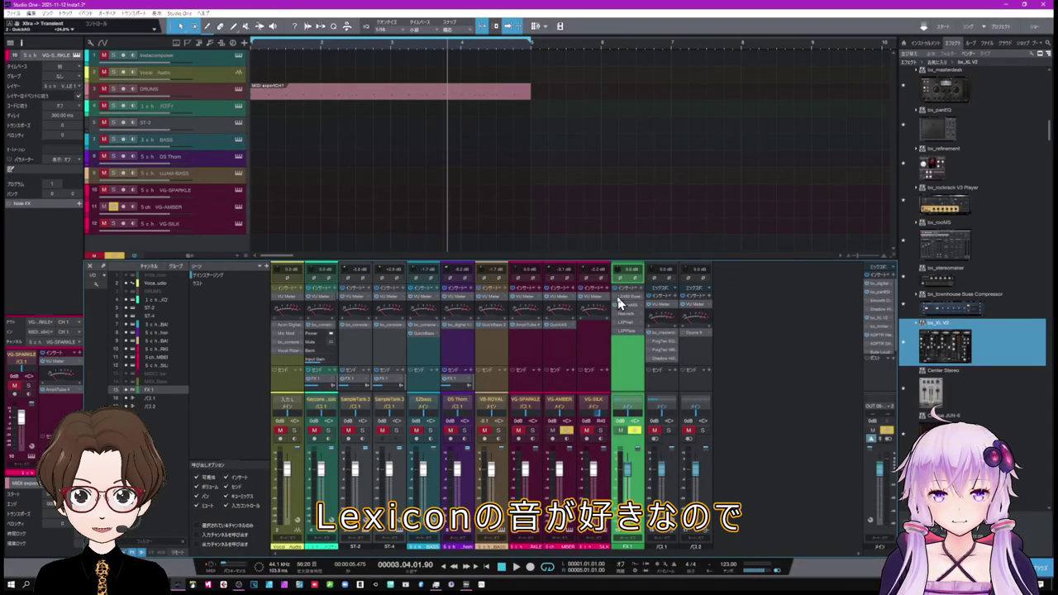
left_click(624, 313)
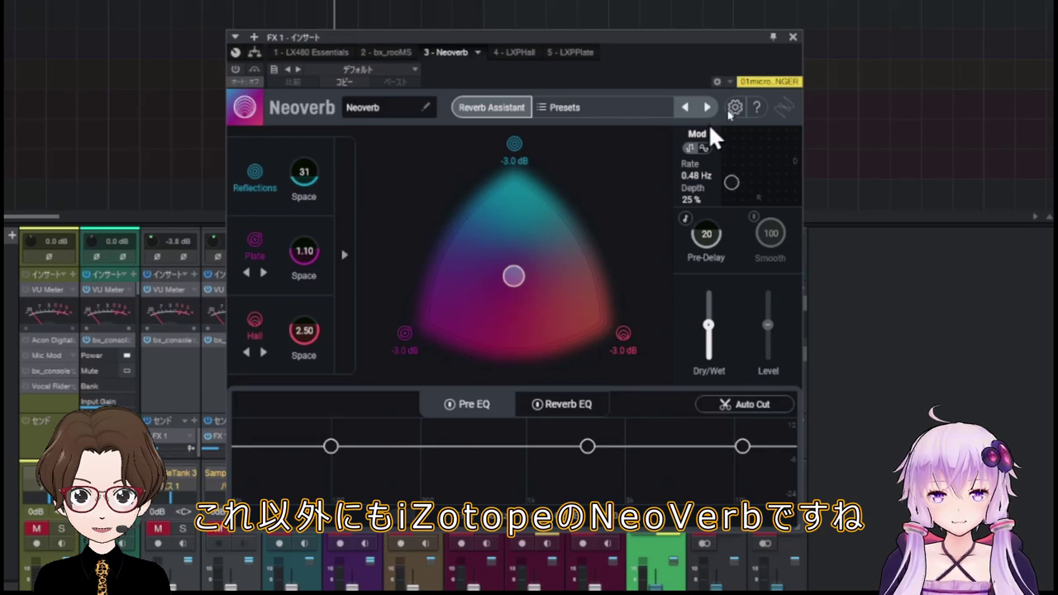
Close Neoverb and examine the LXPHall and LXPPlate reverb inserts on the FX 1 channel, closing each plug-in window.
left_click(793, 37)
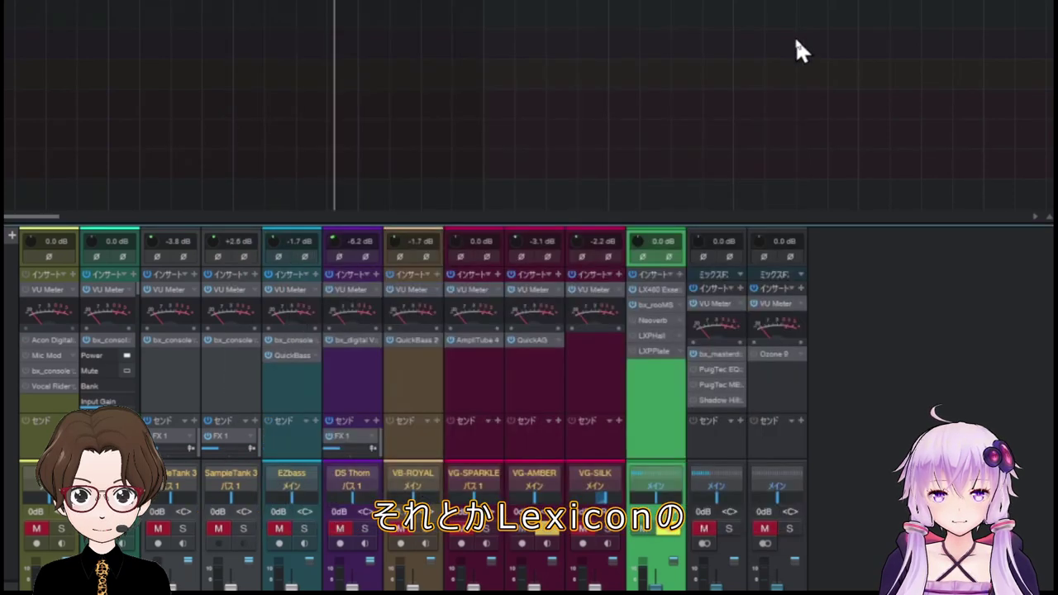
left_click(662, 334)
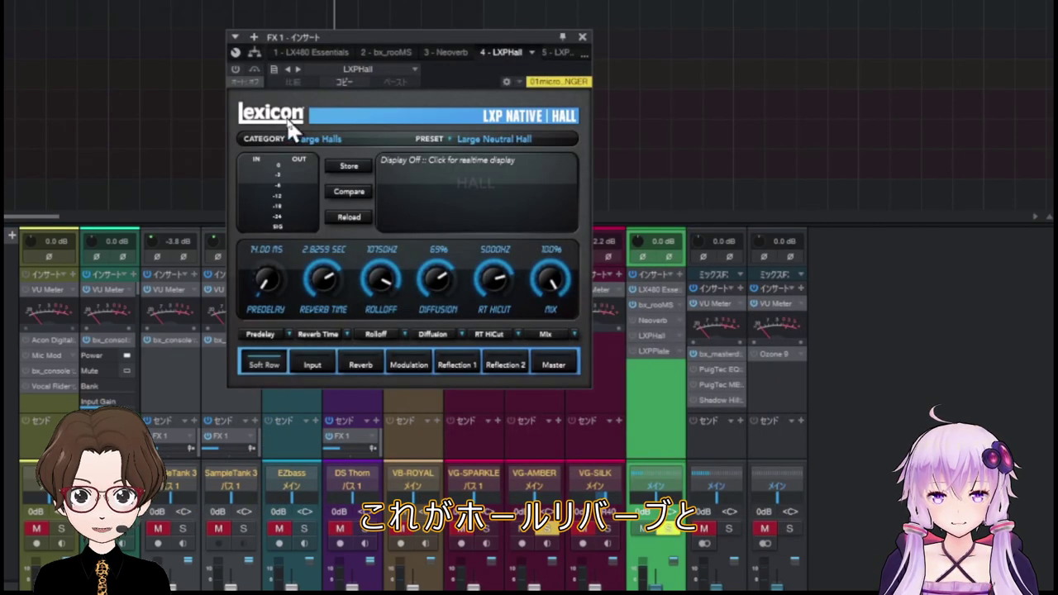
left_click(584, 37)
left_click(645, 351)
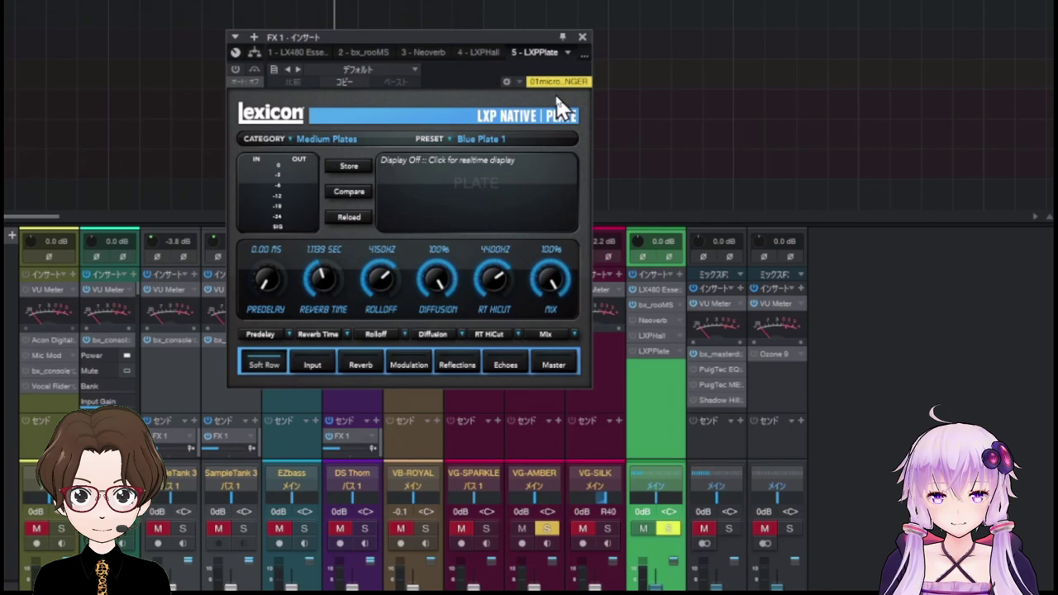
left_click(581, 36)
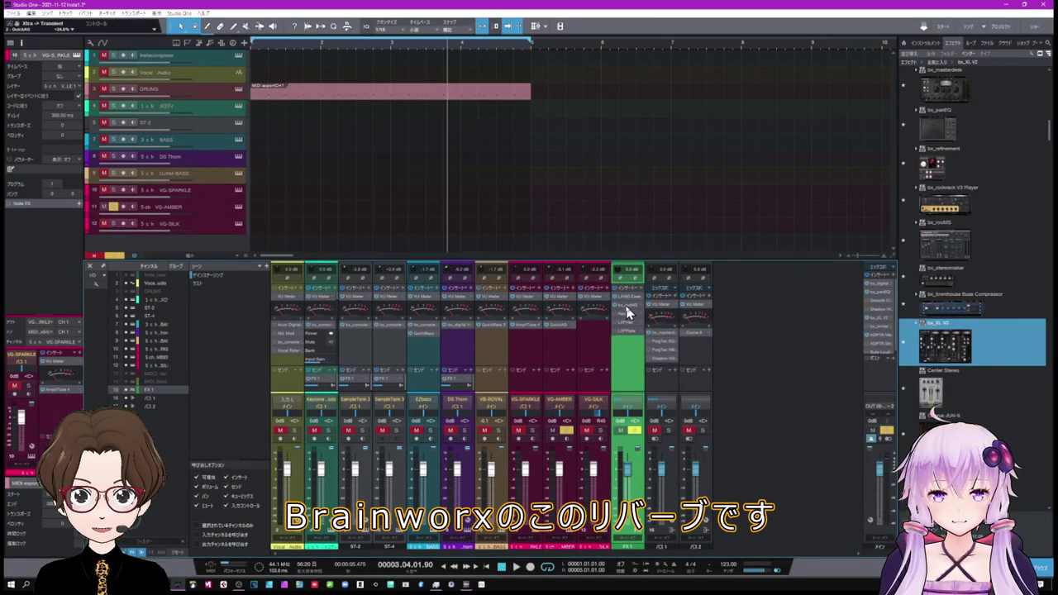
Open the bx_rooMS insert on the FX 1 channel and audition its Room, Plate, Hall and Church reverb types, ending on Church.
left_click(626, 308)
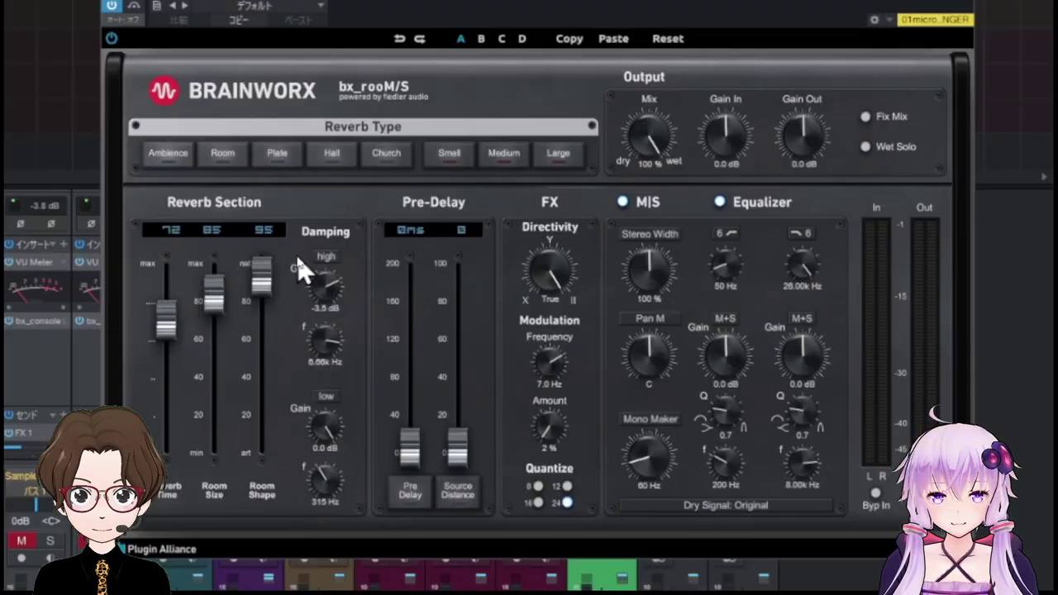
left_click(222, 161)
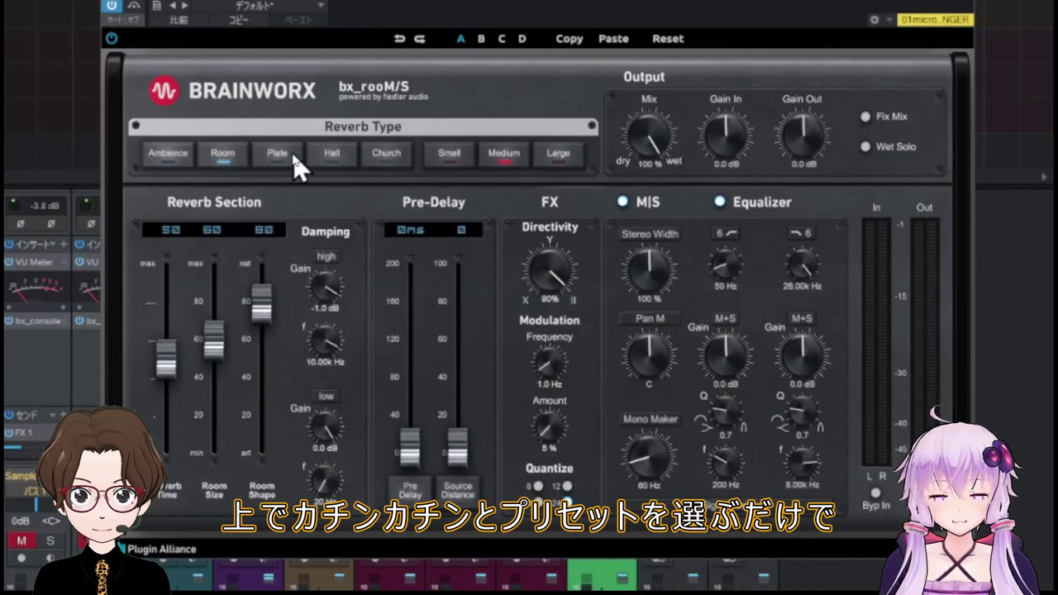
left_click(295, 161)
left_click(335, 157)
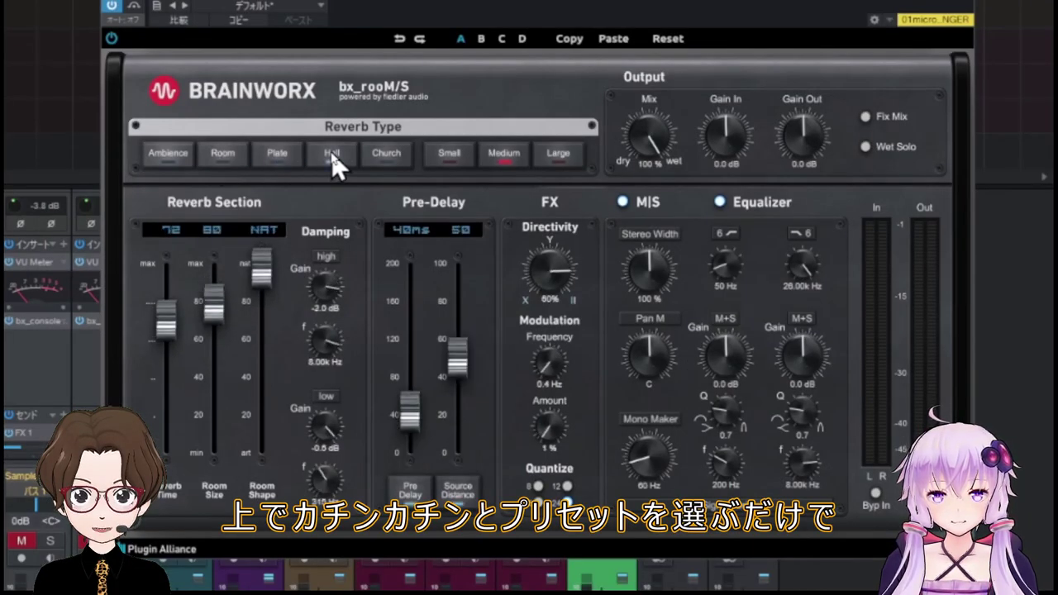
left_click(218, 161)
left_click(277, 166)
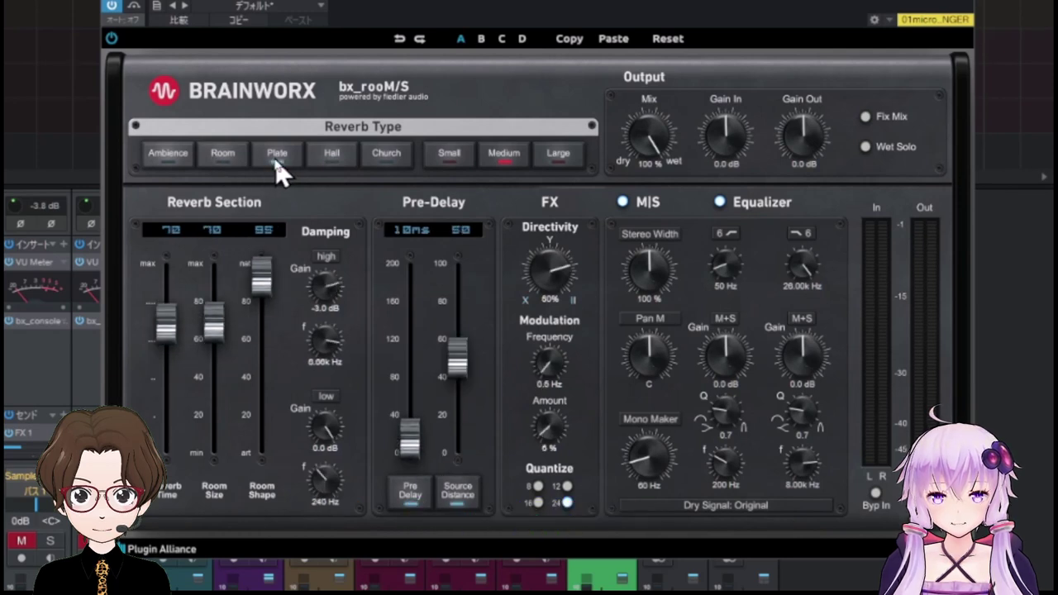
left_click(334, 165)
left_click(388, 164)
Try the Small, Medium and Large reverb sizes in bx_rooMS, and audition presets such as 019 Corrugated Plate.
left_click(449, 159)
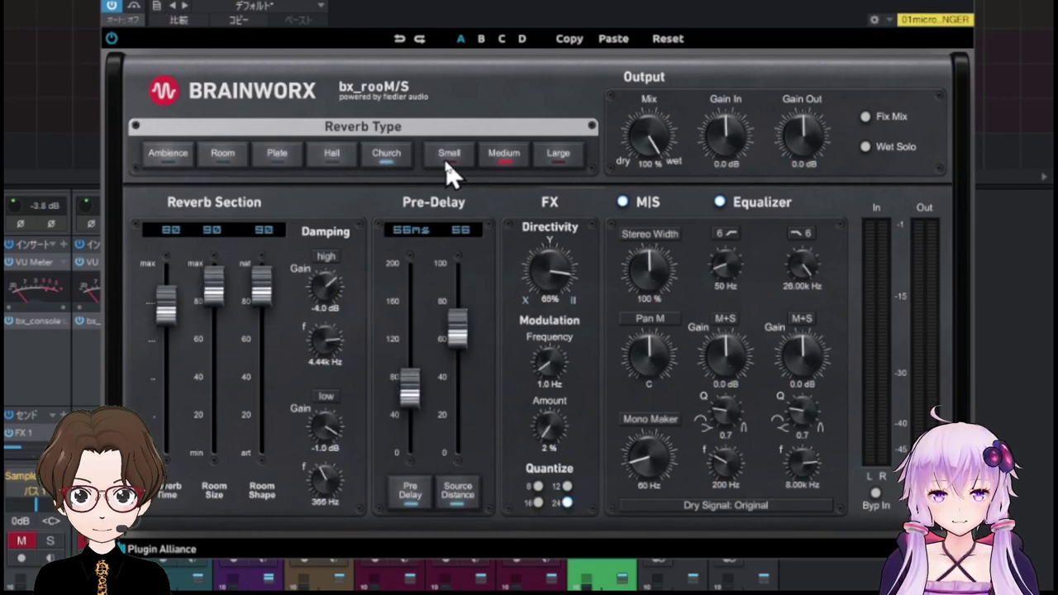
left_click(500, 159)
left_click(558, 157)
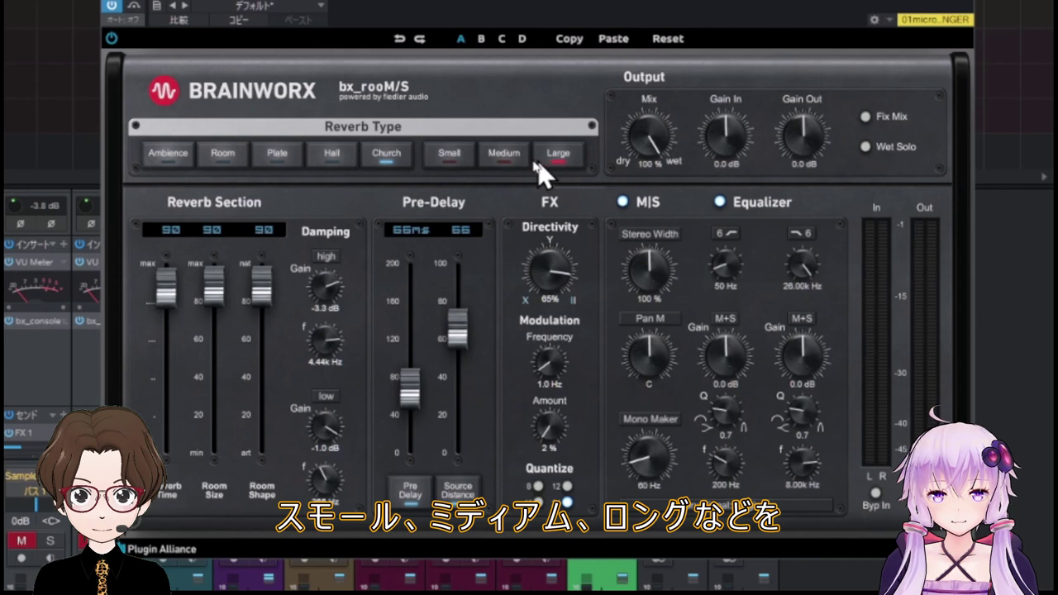
left_click(512, 165)
left_click(465, 161)
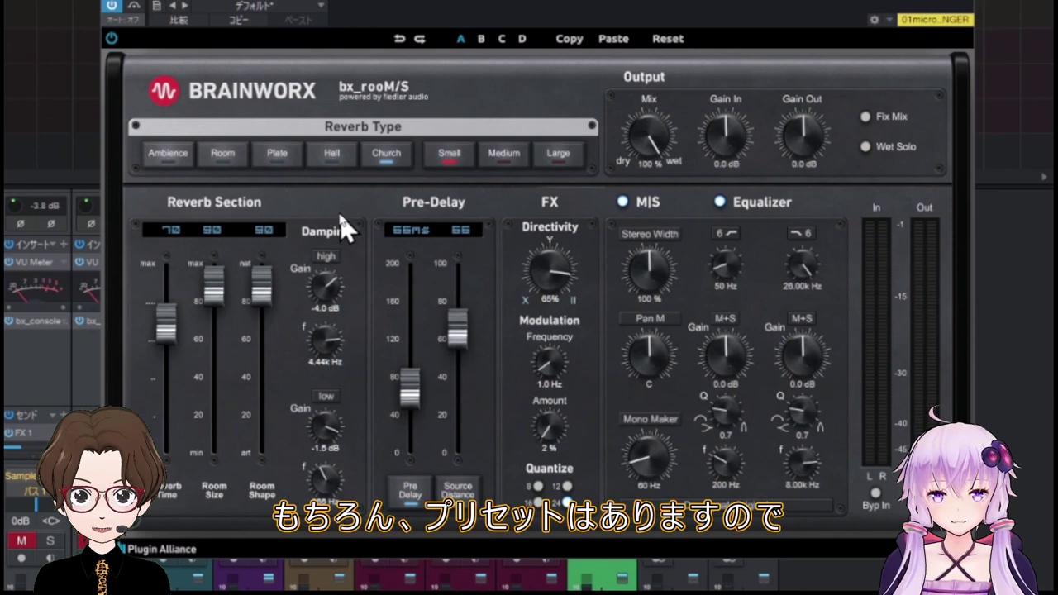
left_click(311, 7)
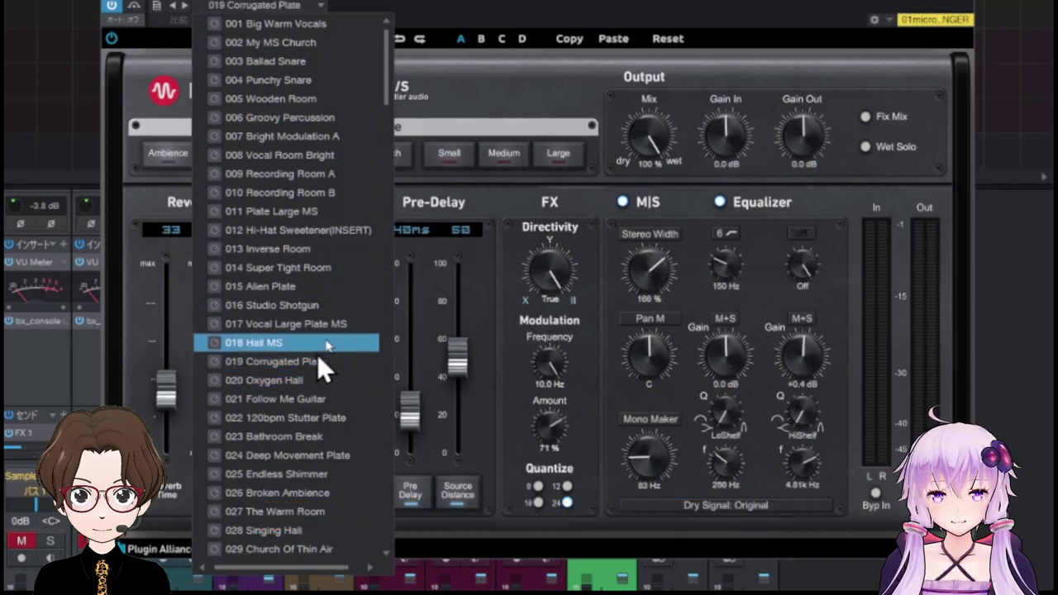
left_click(506, 91)
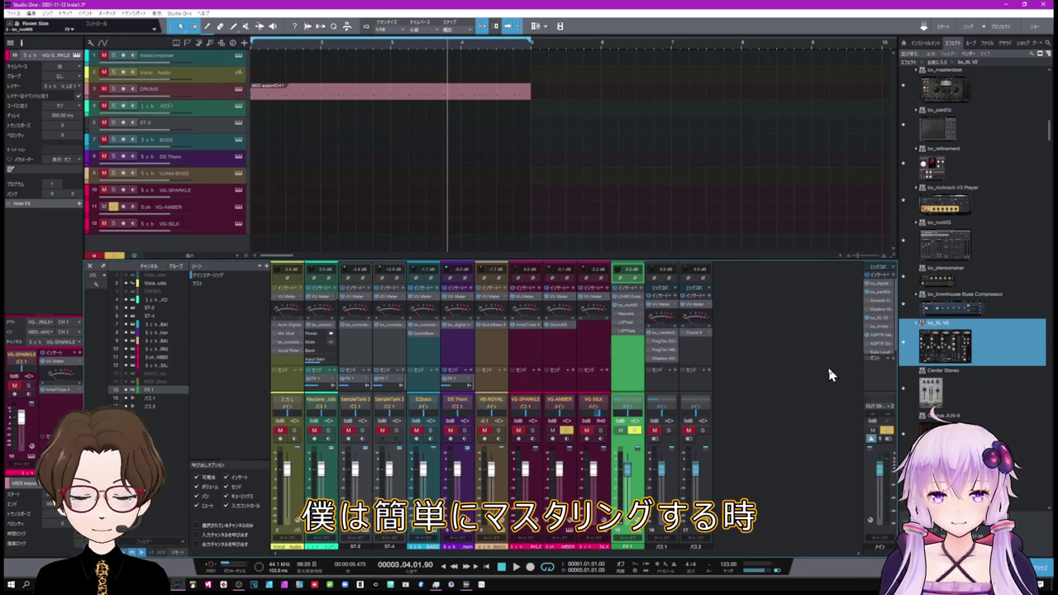
Activate the Ozone 9 insert on the バス 2 channel, examine its modules, and close the plug-in.
left_click(697, 354)
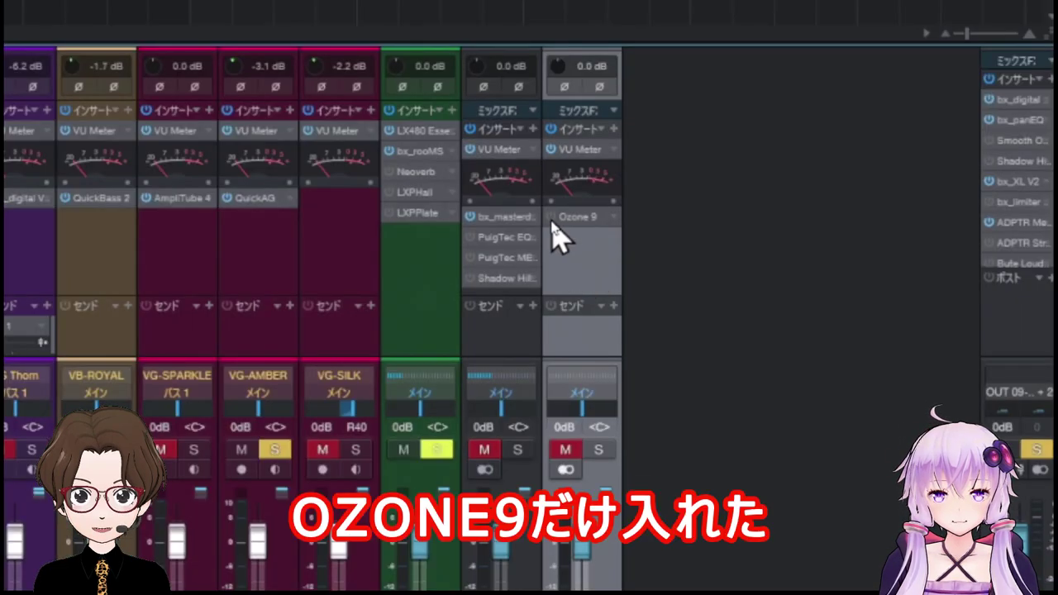
left_click(574, 218)
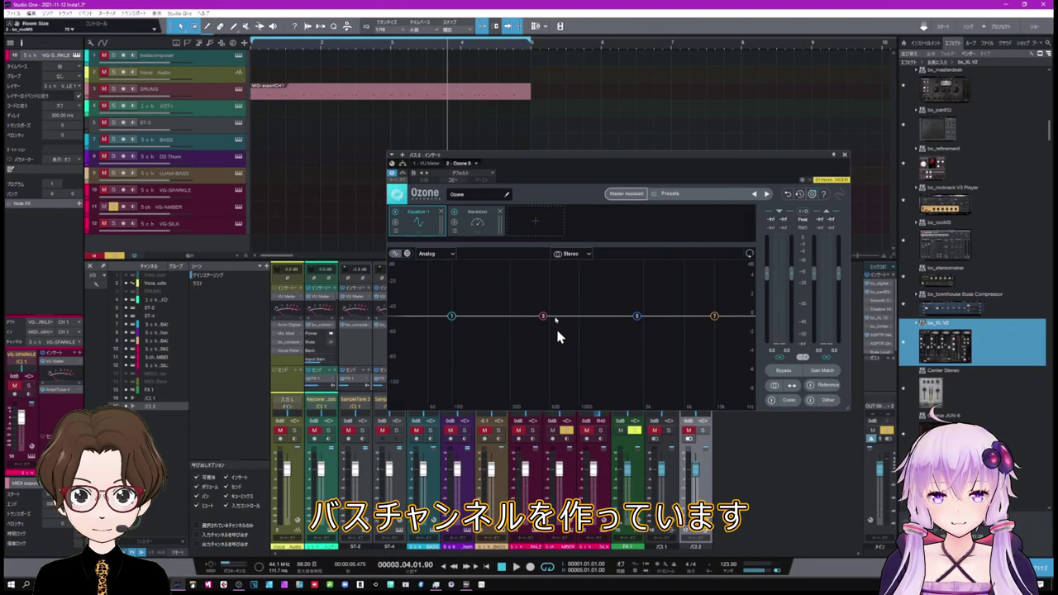
left_click(844, 155)
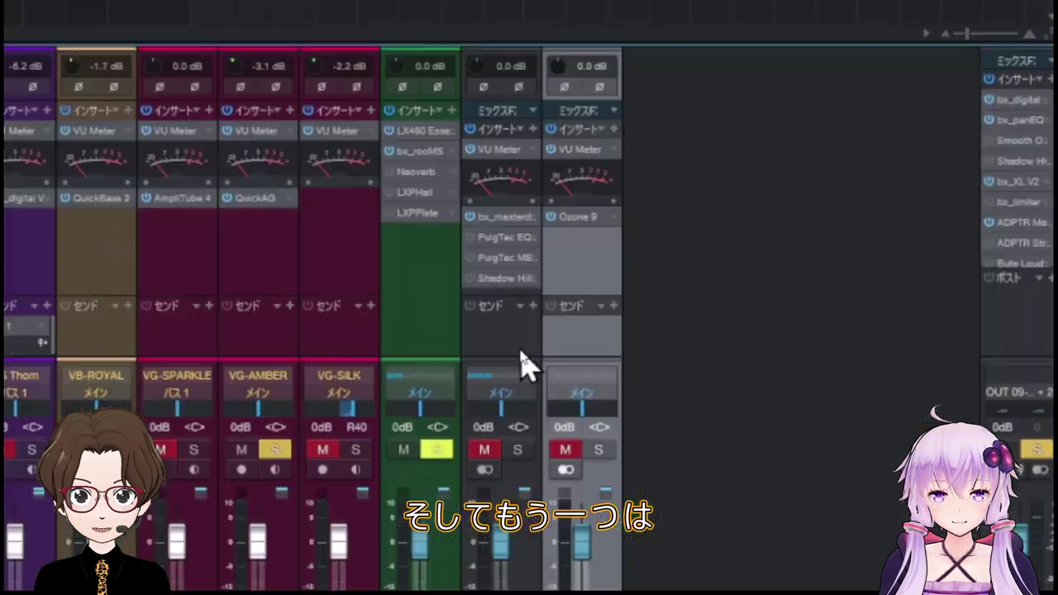
Select the バス 1 channel, examine its bx_masterdesk mastering insert, and close the plug-in.
left_click(664, 385)
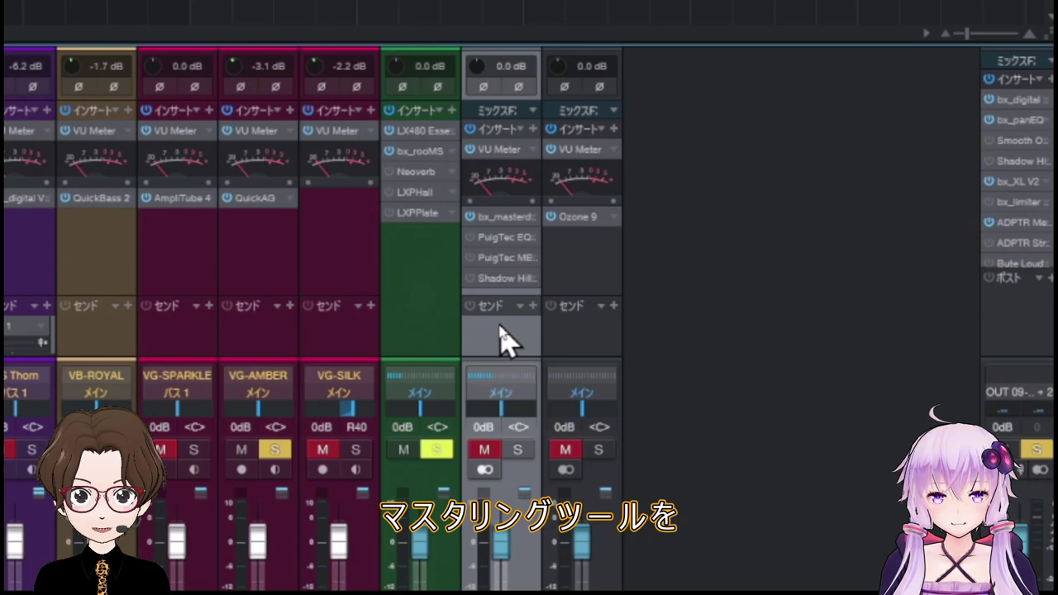
left_click(502, 219)
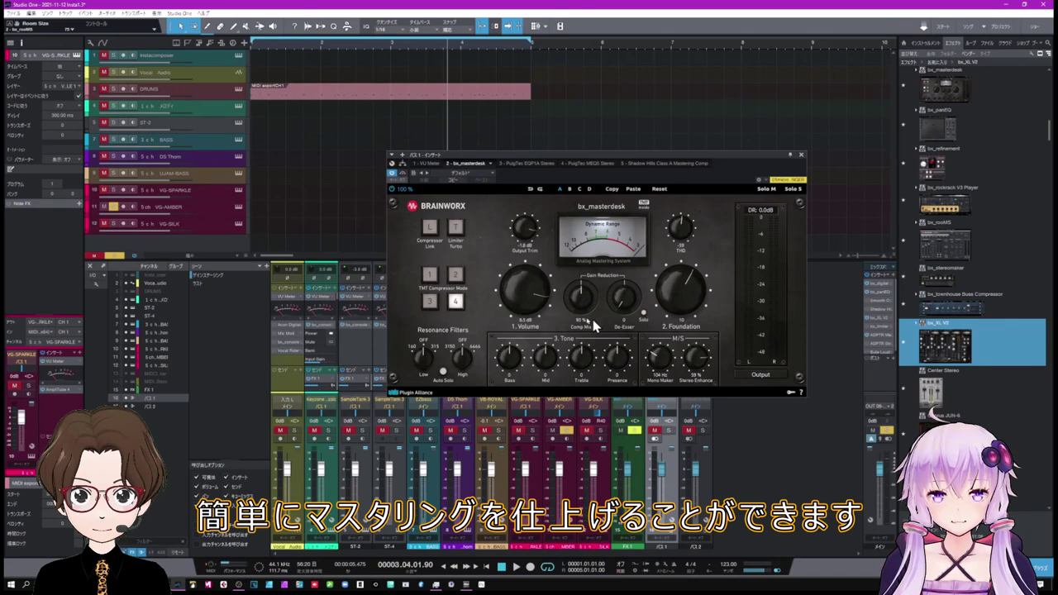
left_click(800, 155)
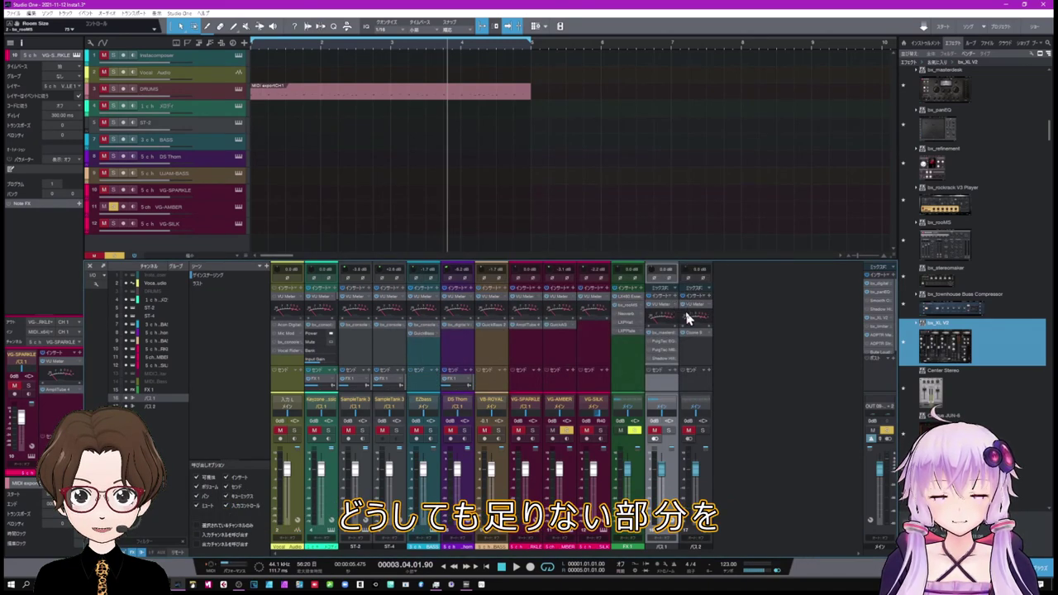
Examine the PuigTec EQP1A and PuigTec MEQ5 equalizer inserts on the バス 1 channel, closing each window.
left_click(672, 342)
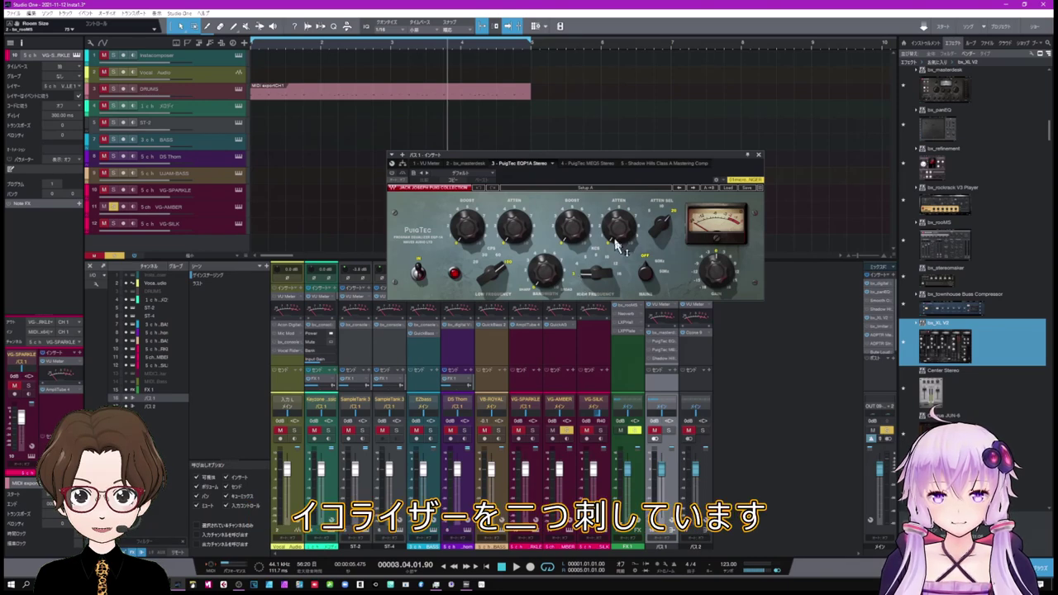
left_click(758, 155)
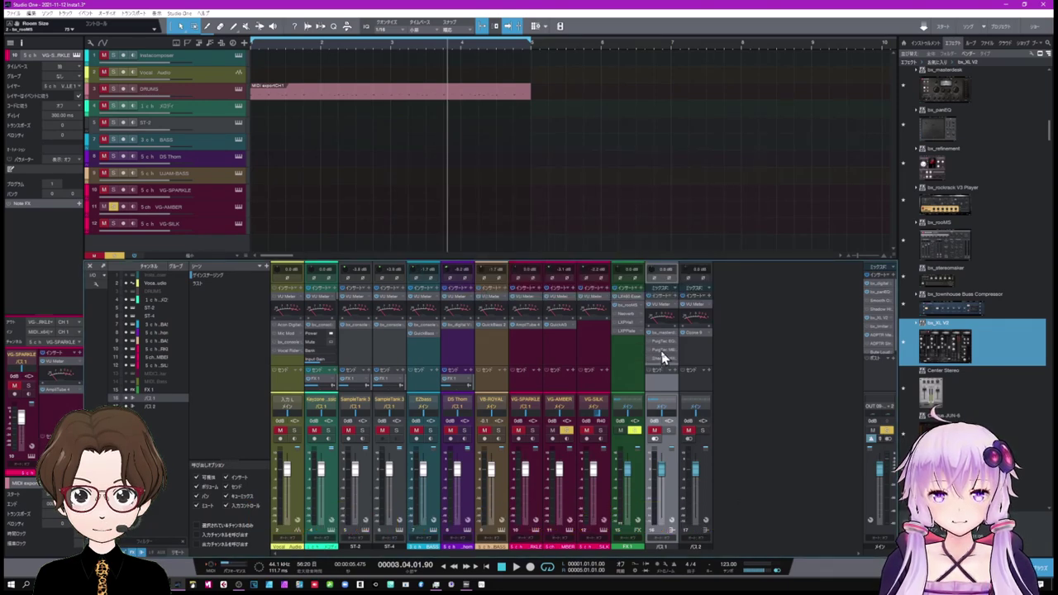
left_click(663, 354)
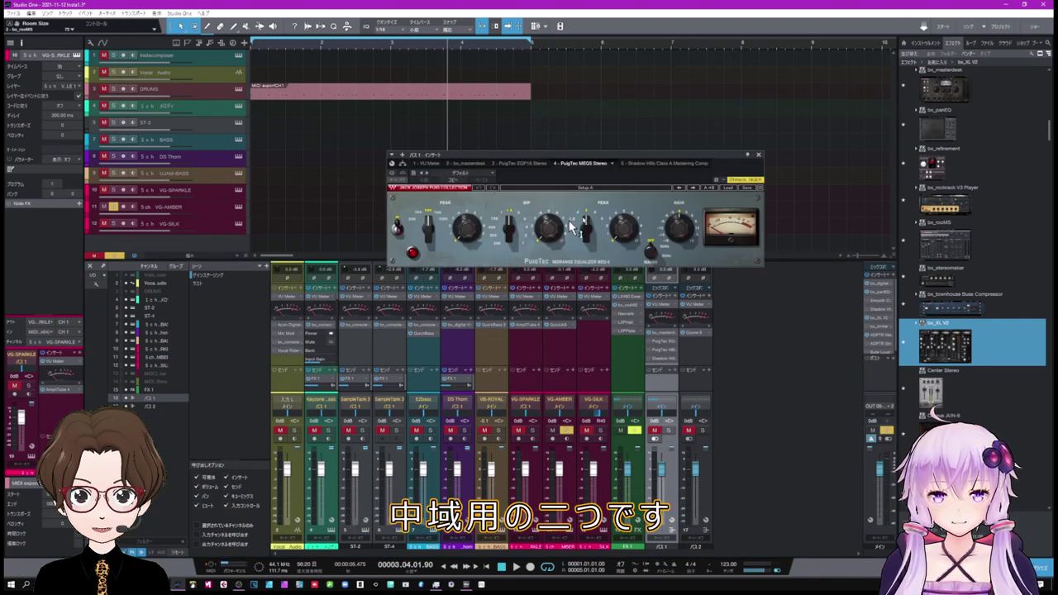
left_click(758, 154)
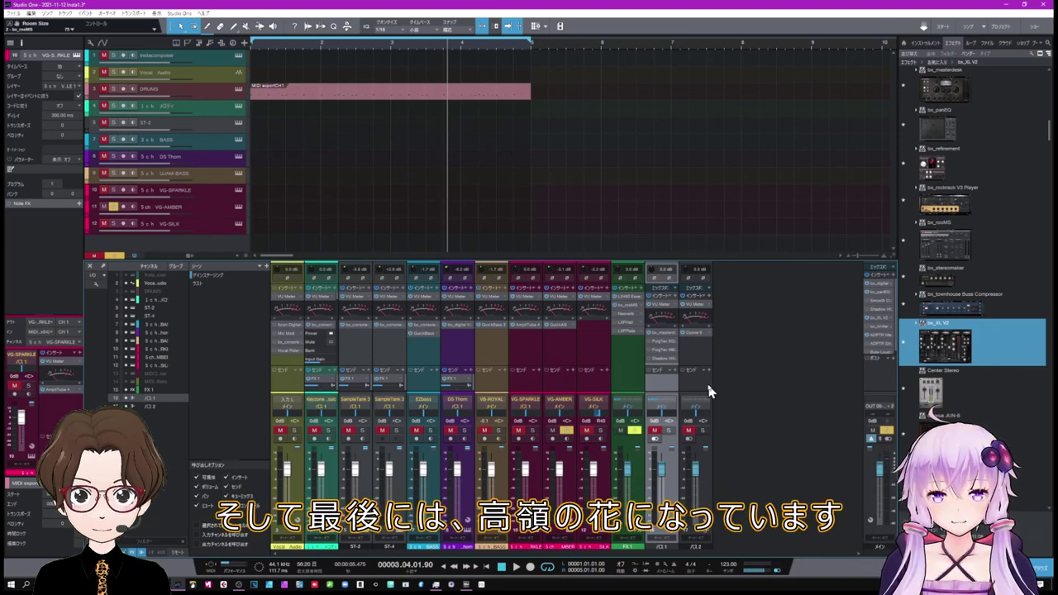
Examine the Shadow Hills mastering compressor's Mono Maker and Stereo Width controls on バス 1, and compare the inserts of both bus channels.
left_click(664, 360)
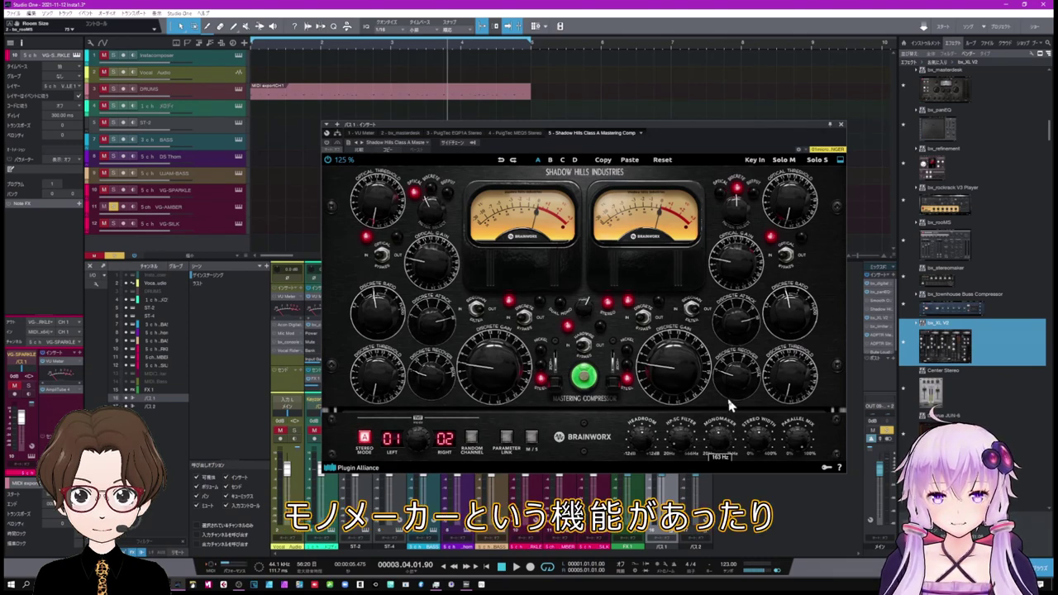
mouse_move(765, 432)
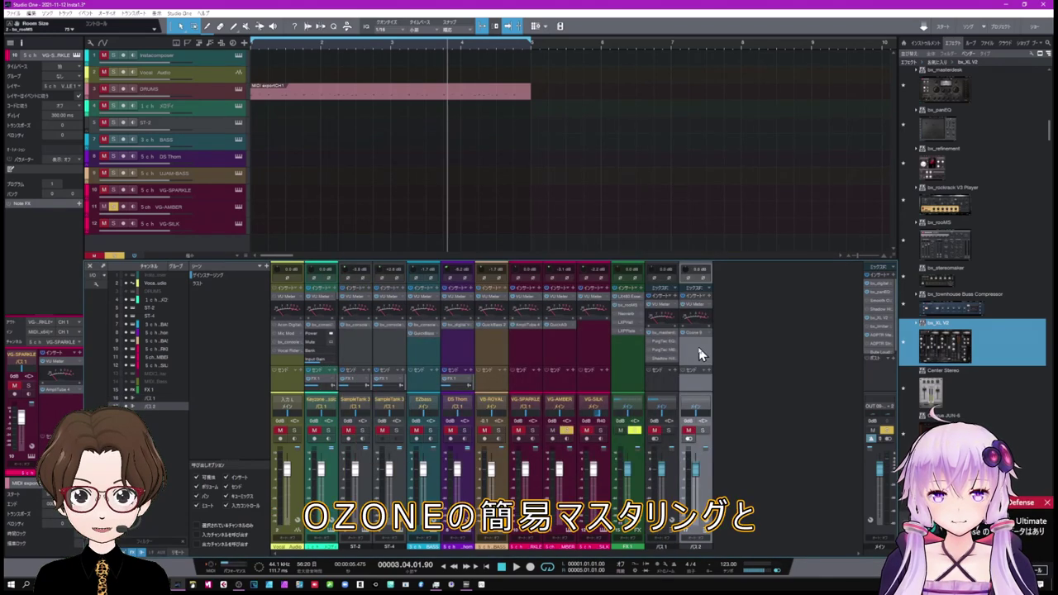
left_click(673, 384)
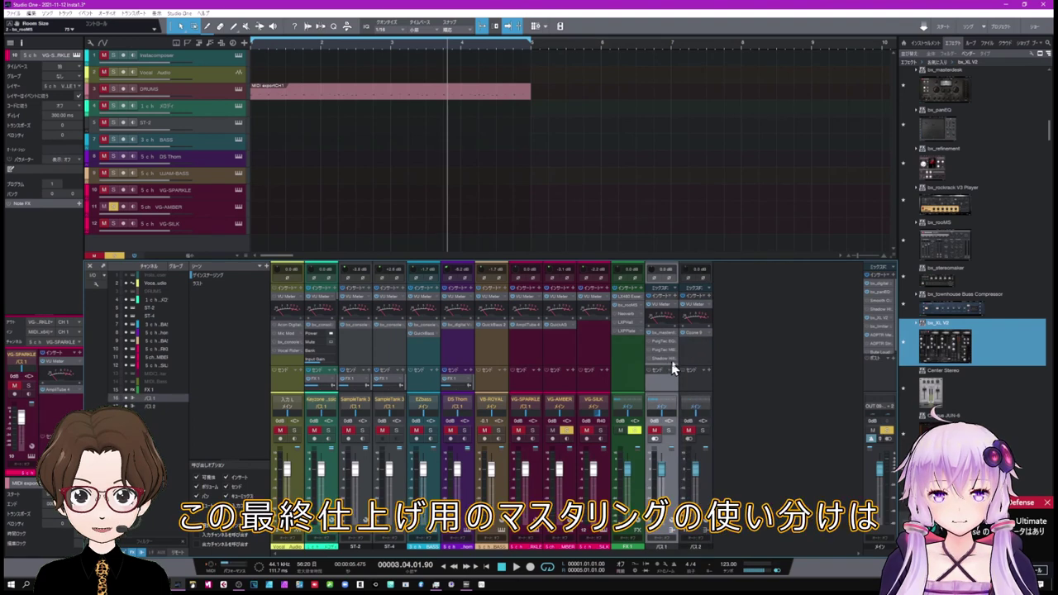
left_click(693, 356)
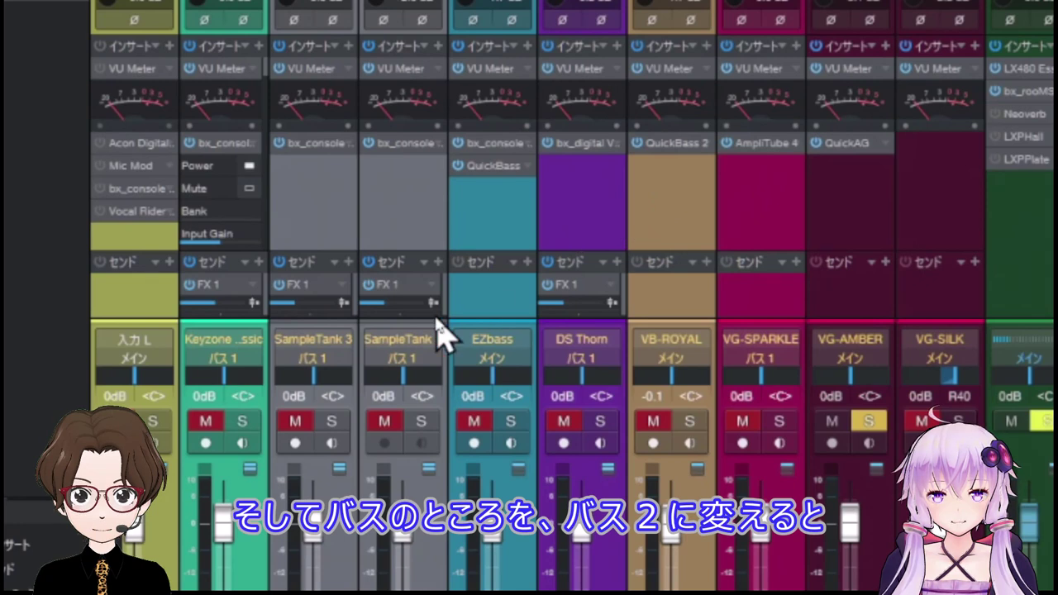
Switch the output of the selected instrument and vocal channels together to バス 2, and route them all to バス 1 again.
left_click(225, 360)
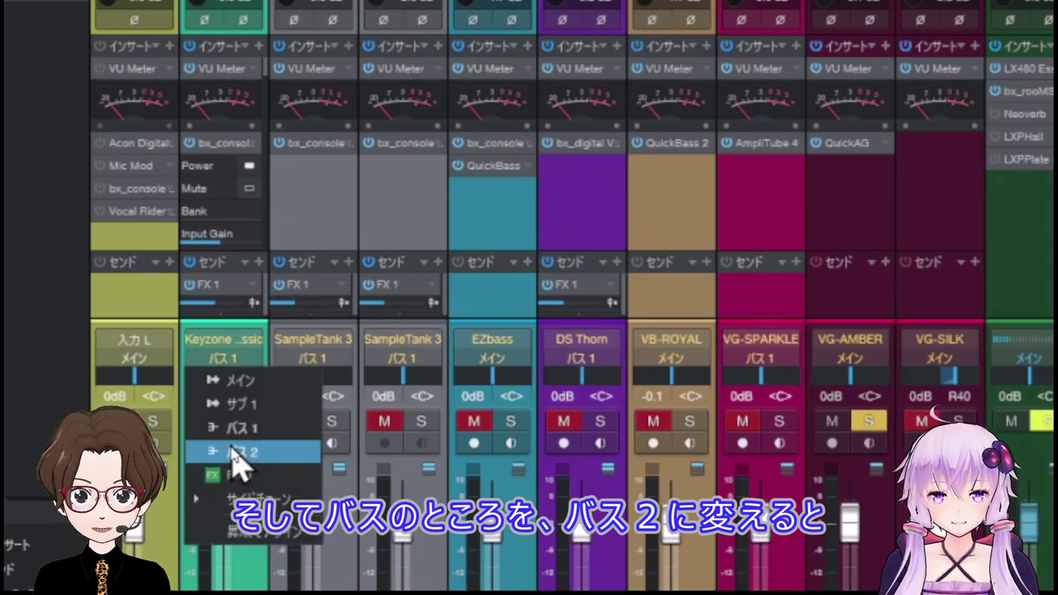
left_click(232, 452)
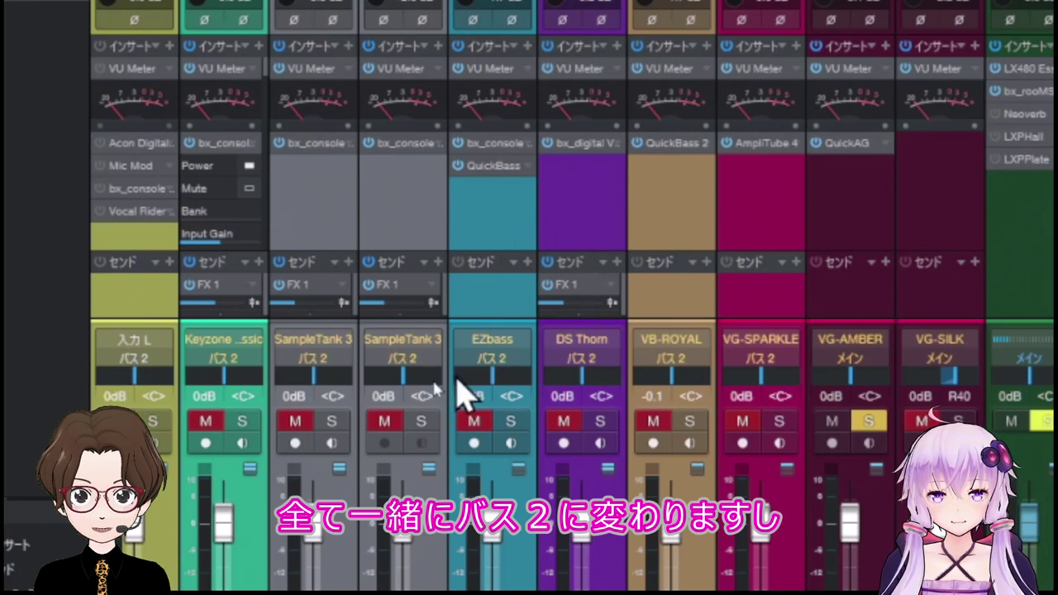
left_click(335, 367)
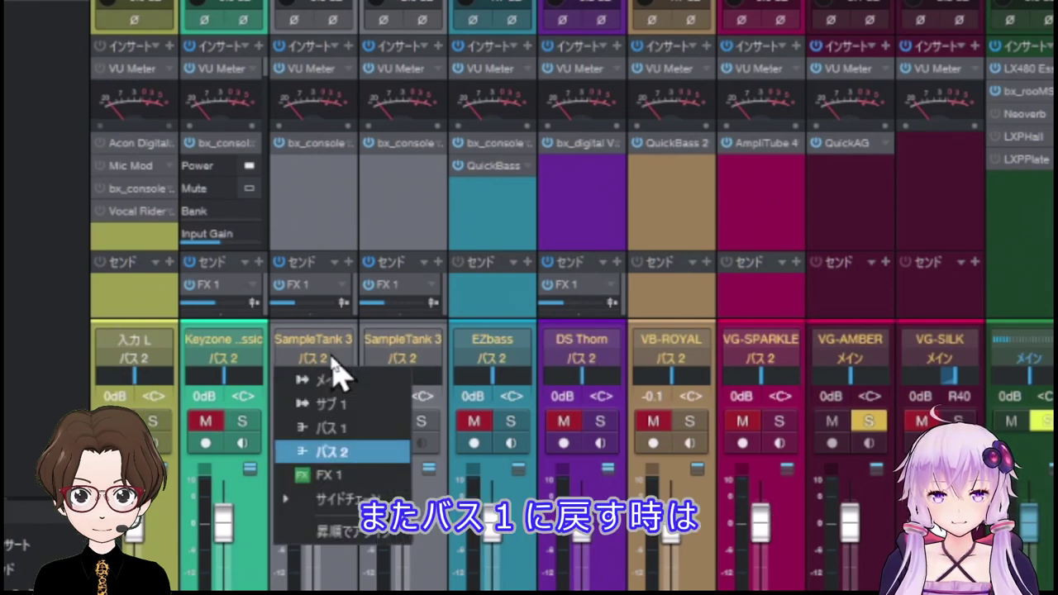
left_click(315, 429)
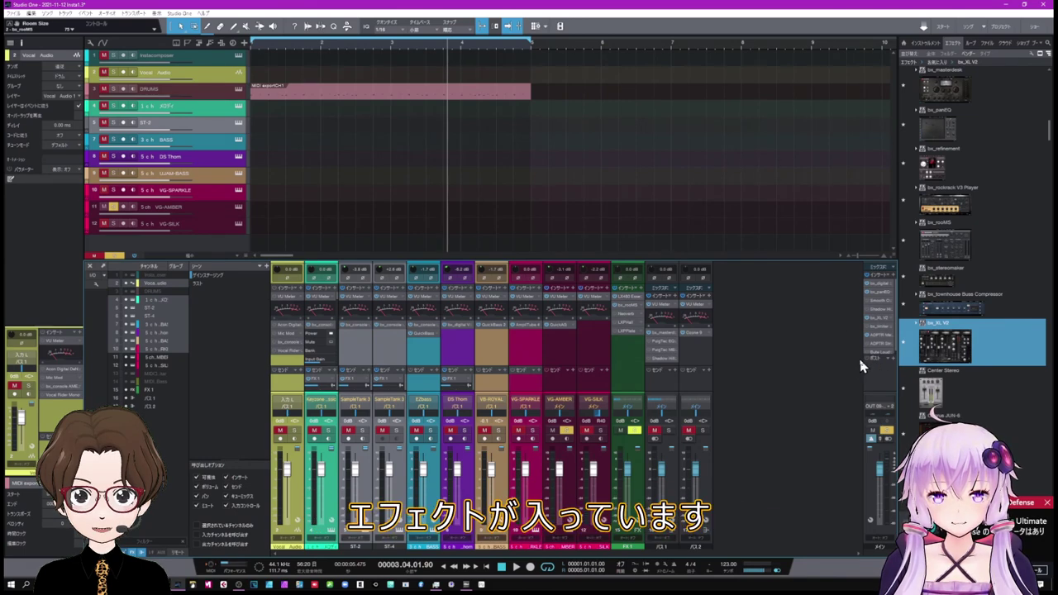
Open bx_digital V3 on the main channel, set the Mono-Section HF frequency to 8.84 kHz, and close the plug-in.
double_click(880, 285)
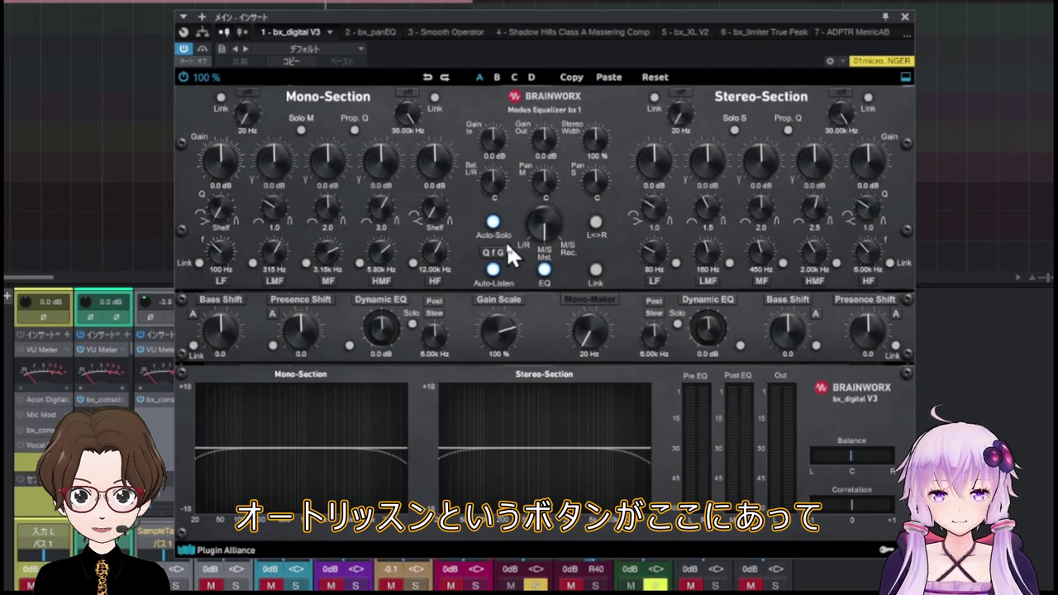
left_click_drag(436, 261, 433, 269)
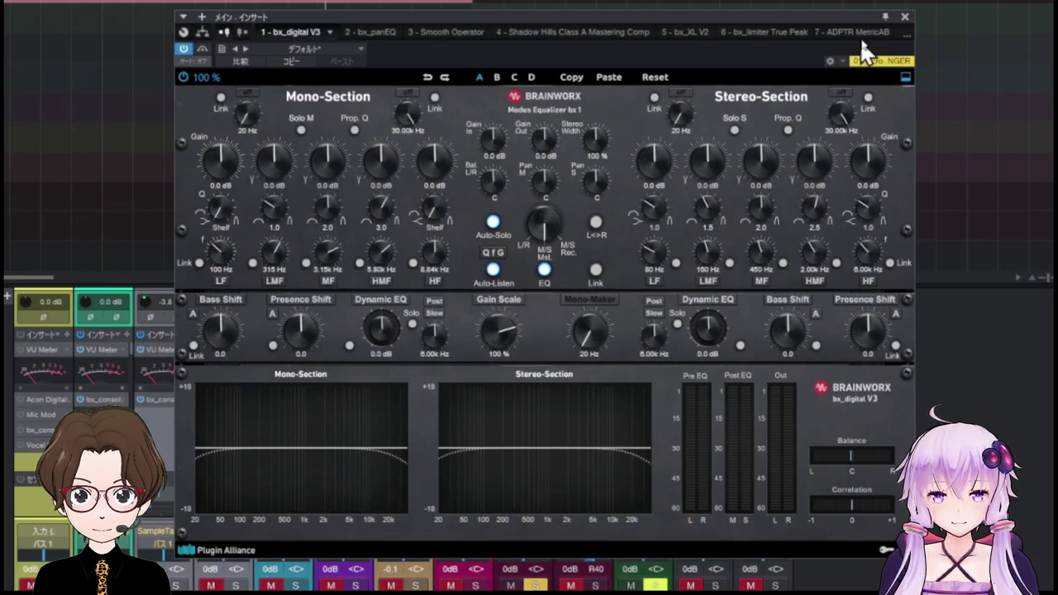
left_click(905, 17)
Open bx_panEQ on the main channel and move its active band to a pan of 42 L at 5.30 kHz.
left_click(880, 300)
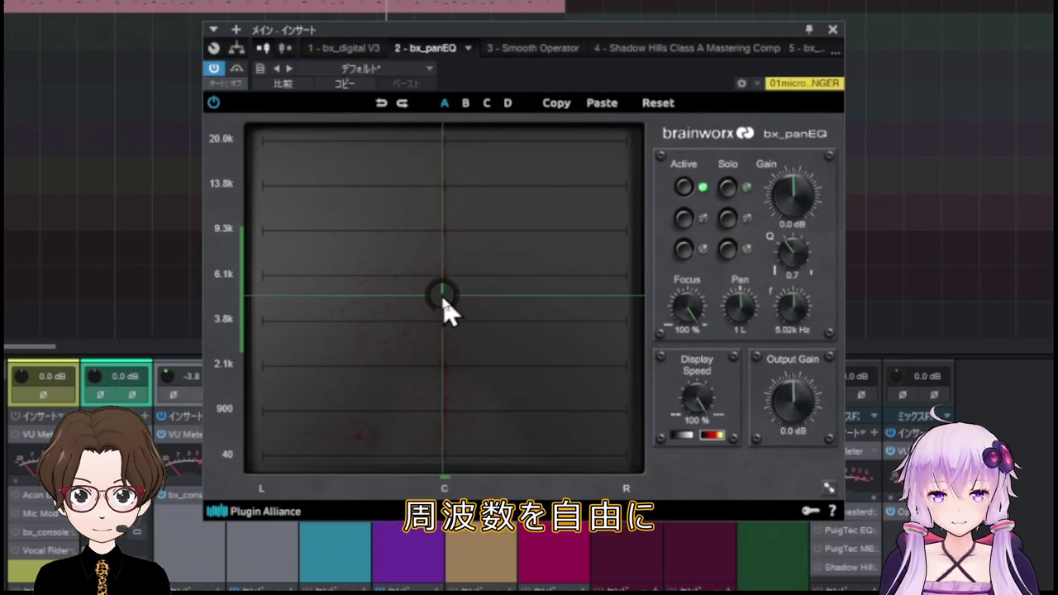
left_click_drag(444, 305, 374, 306)
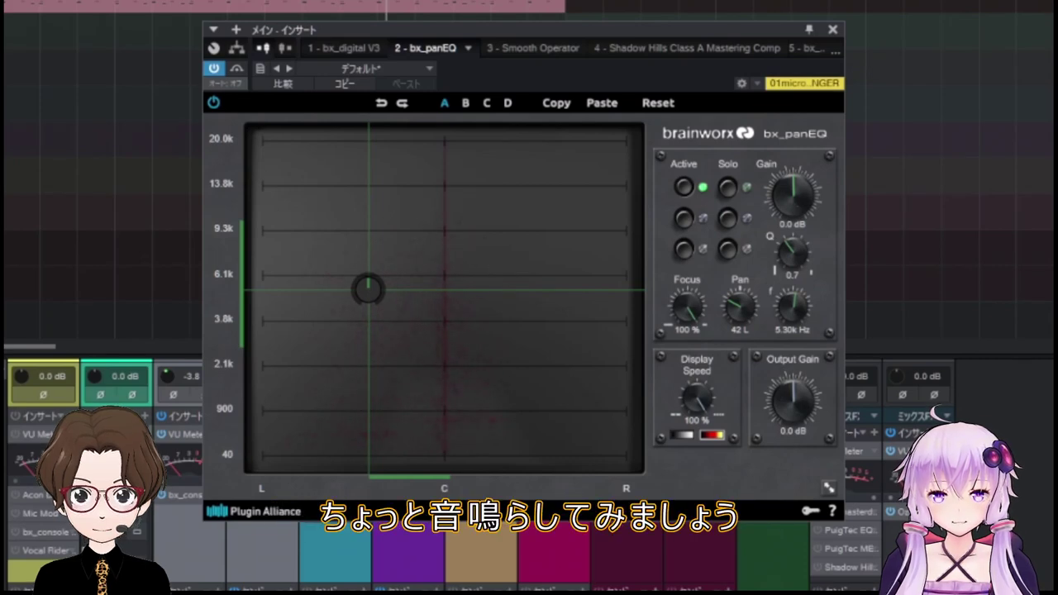
Play the song, move the active bx_panEQ band up to a pan of 47 R, and close the plug-in.
key("space")
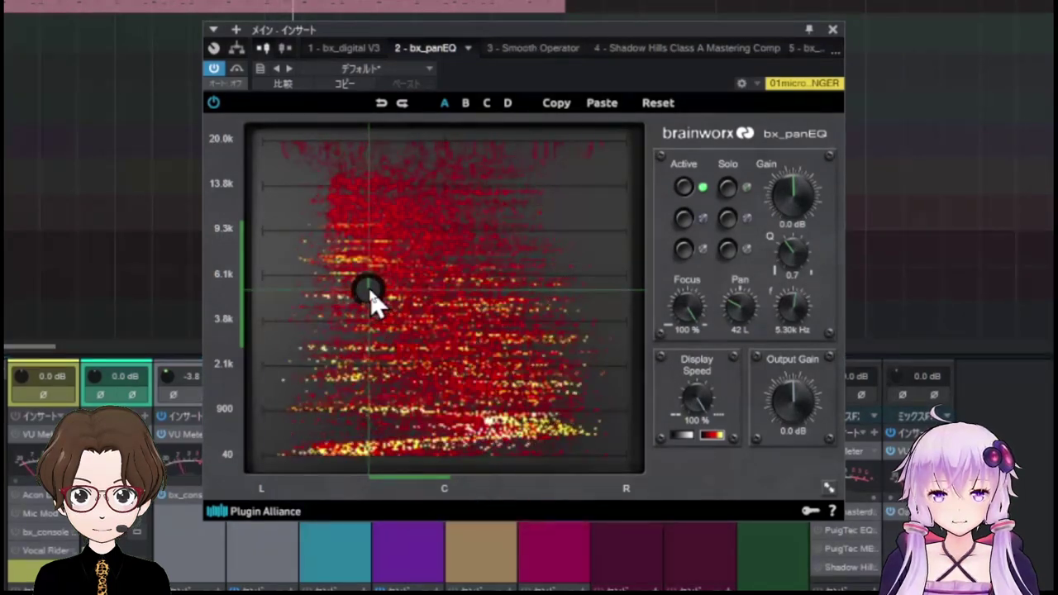
left_click_drag(371, 294, 533, 205)
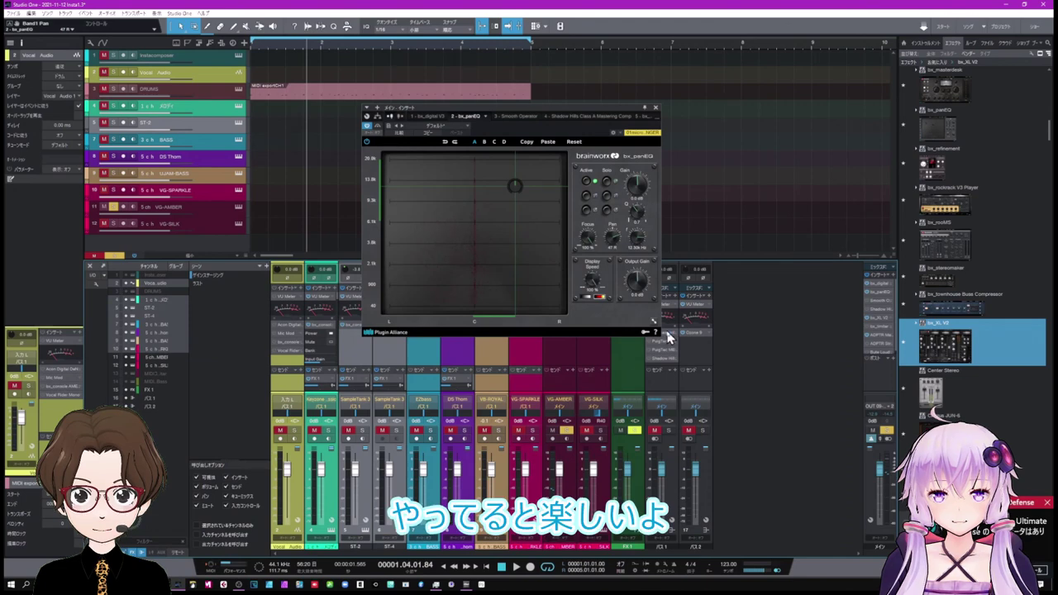
left_click(656, 107)
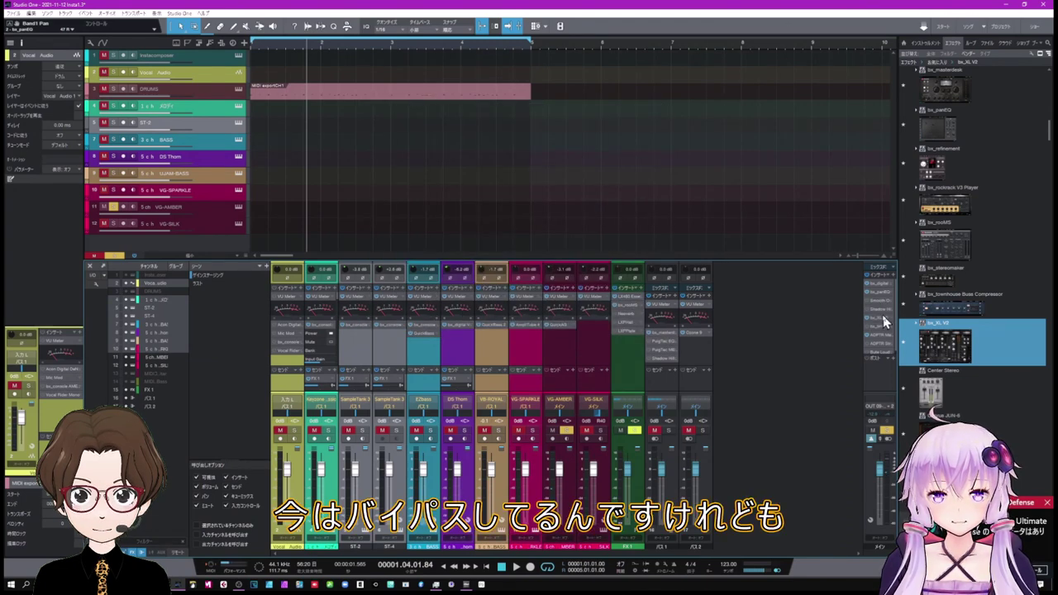
View the main channel's Smooth Operator, bx_XL V2 and bx_limiter True Peak plug-ins one after another.
double_click(879, 301)
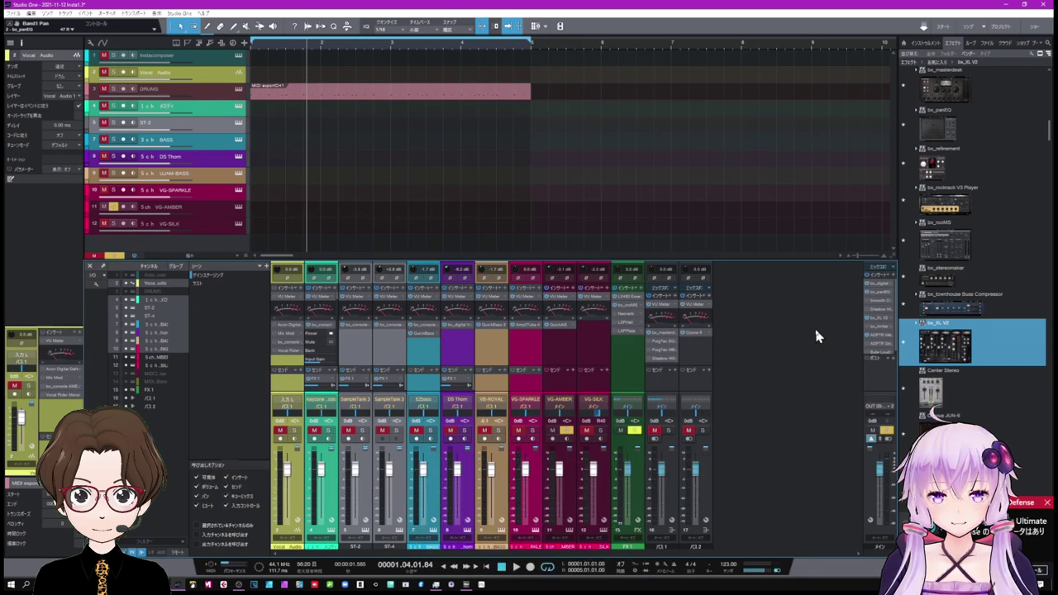
left_click(879, 316)
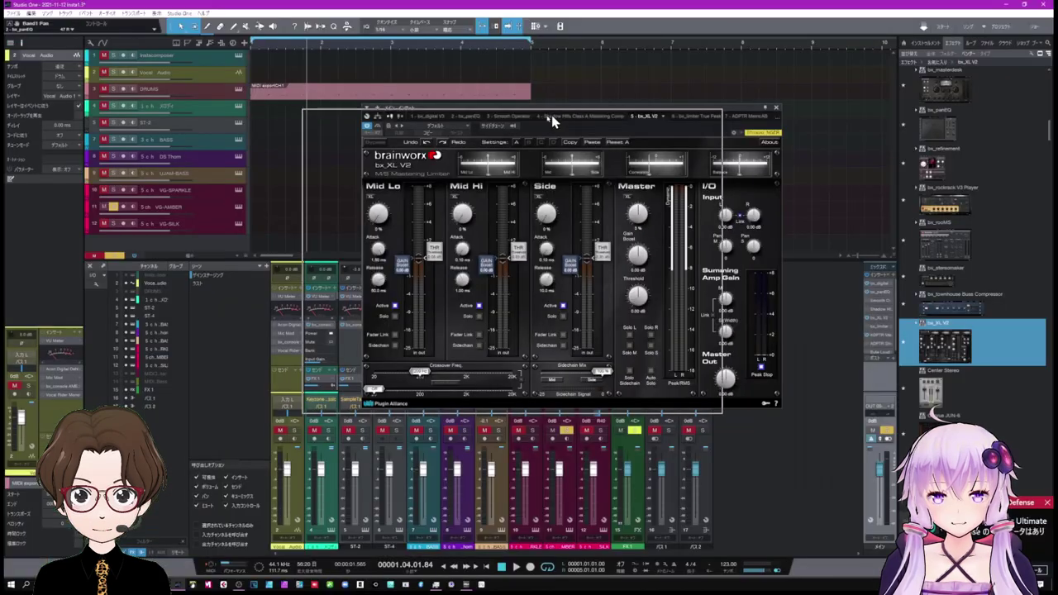
left_click_drag(552, 115, 333, 132)
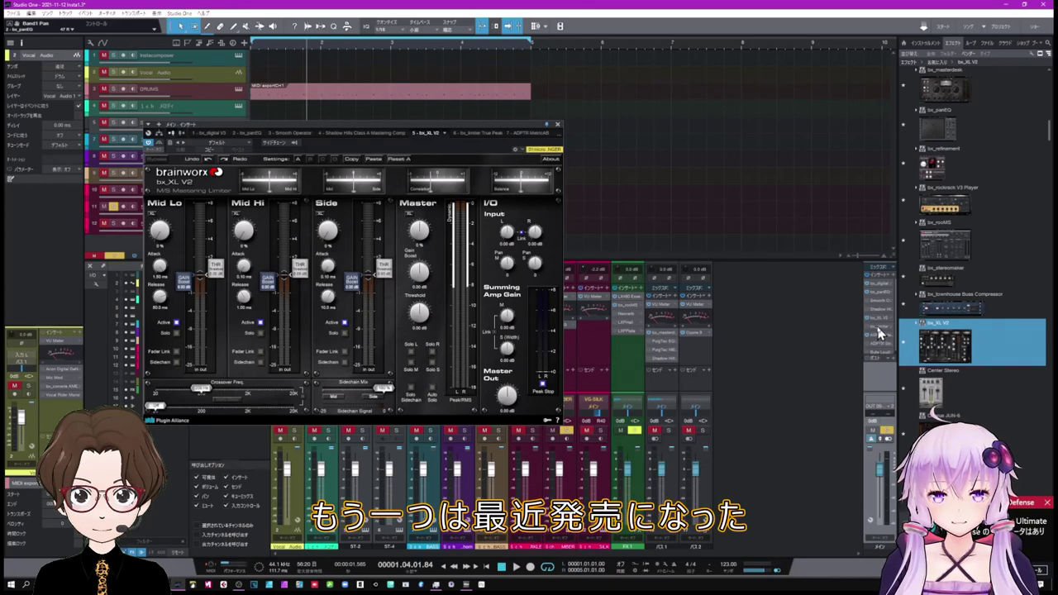
left_click(880, 329)
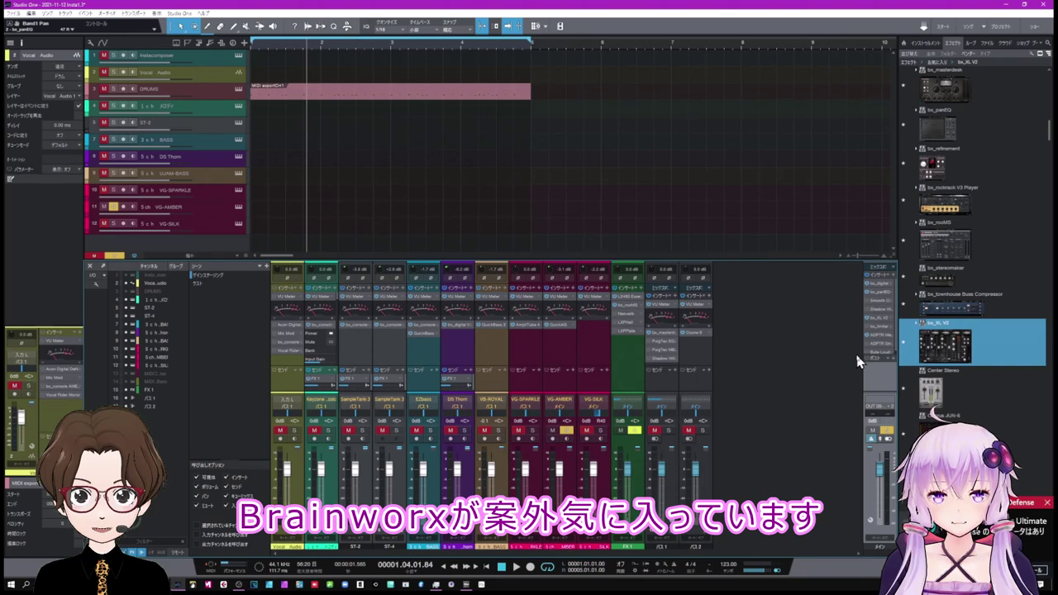
Open ADPTR MetricAB on the main channel and examine its Spectrum, Correlation, Stereo Image, Dynamics and Loudness displays during playback.
left_click(870, 335)
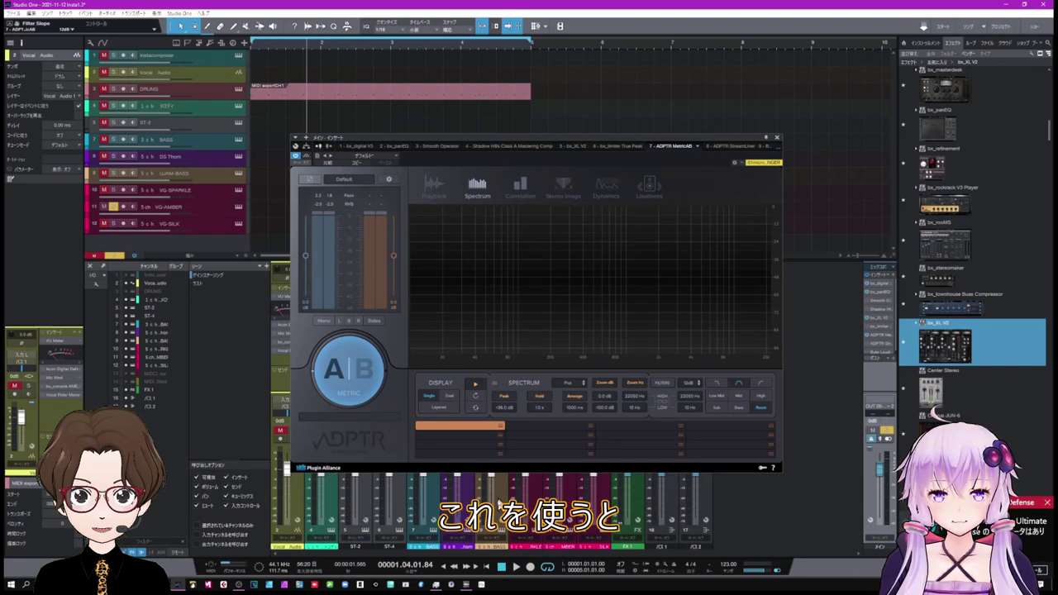
left_click(516, 567)
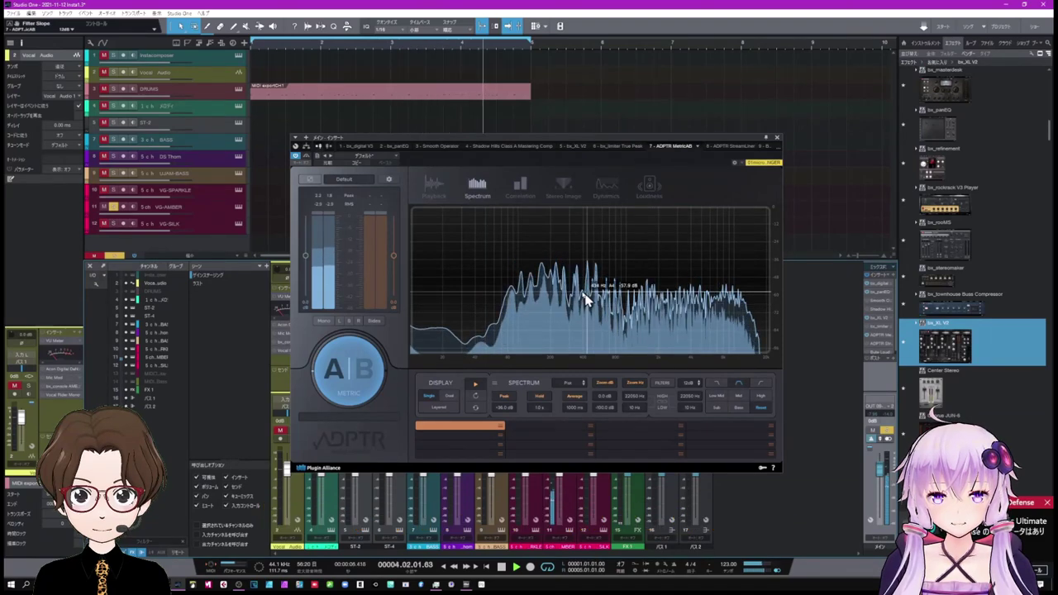
left_click(521, 194)
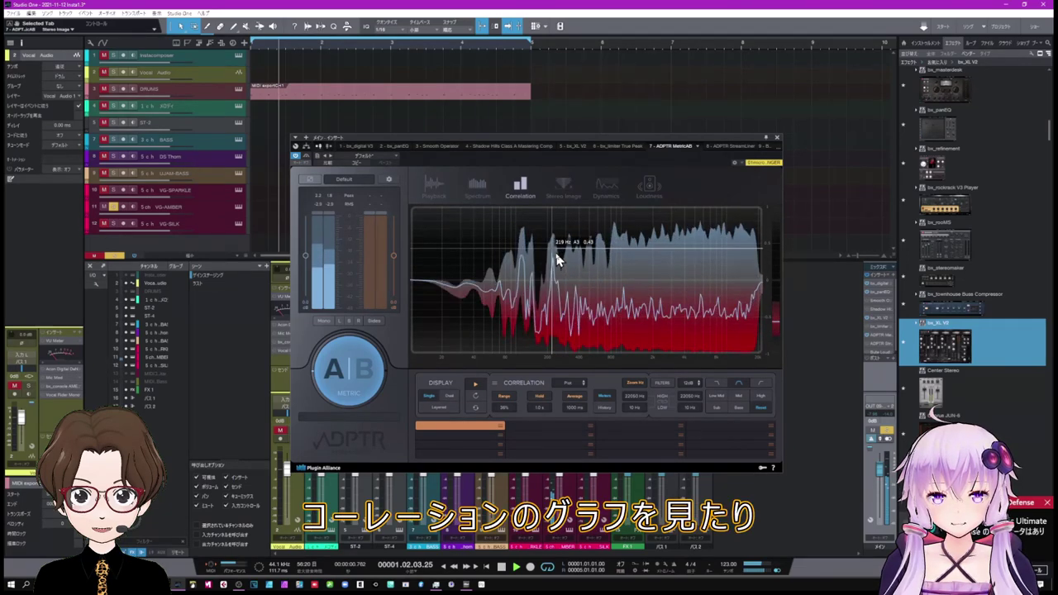
left_click(567, 188)
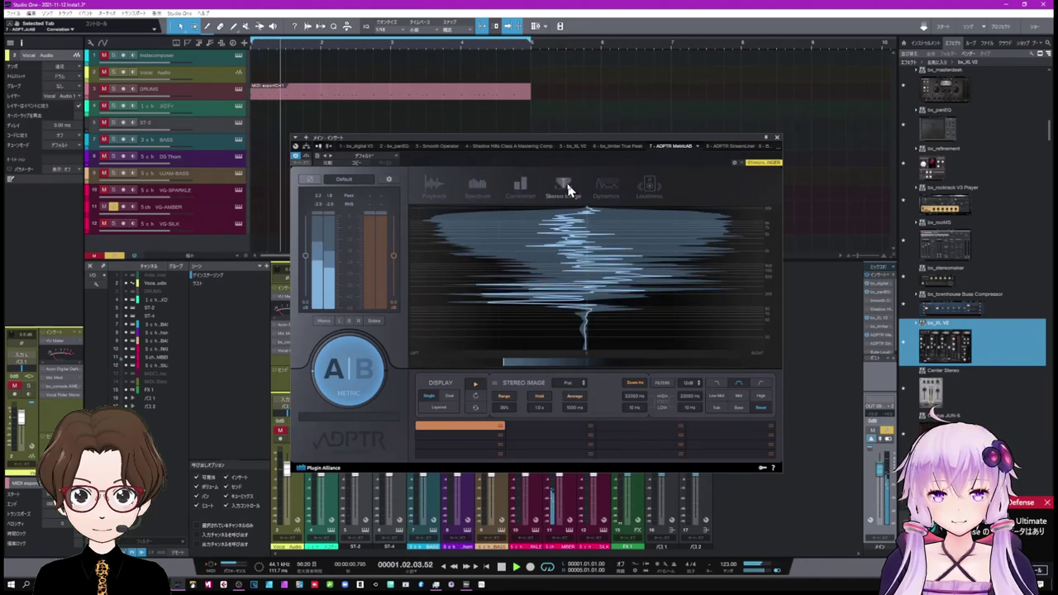
left_click(608, 189)
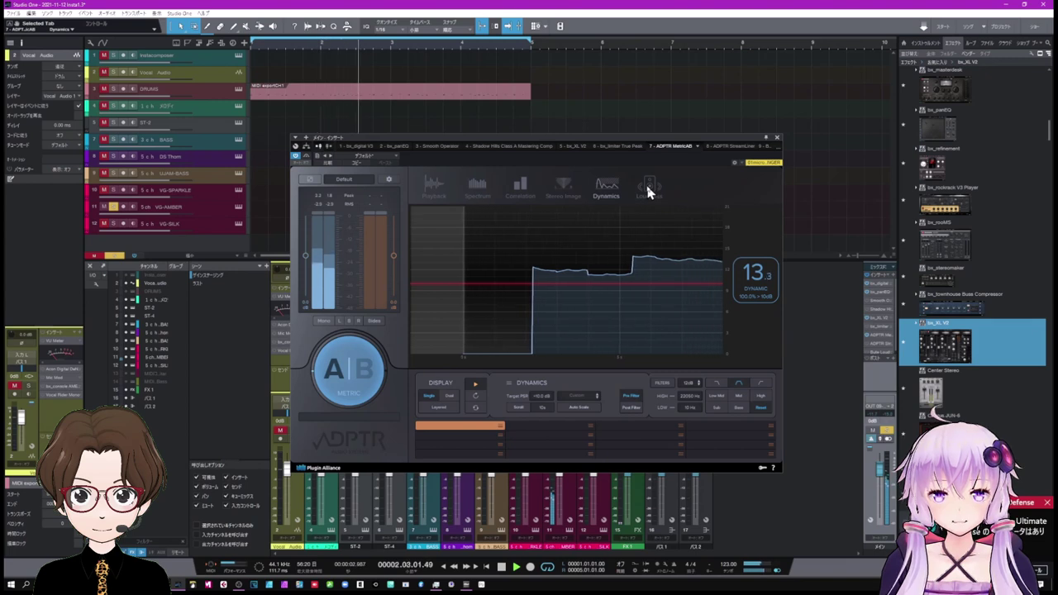
left_click(649, 188)
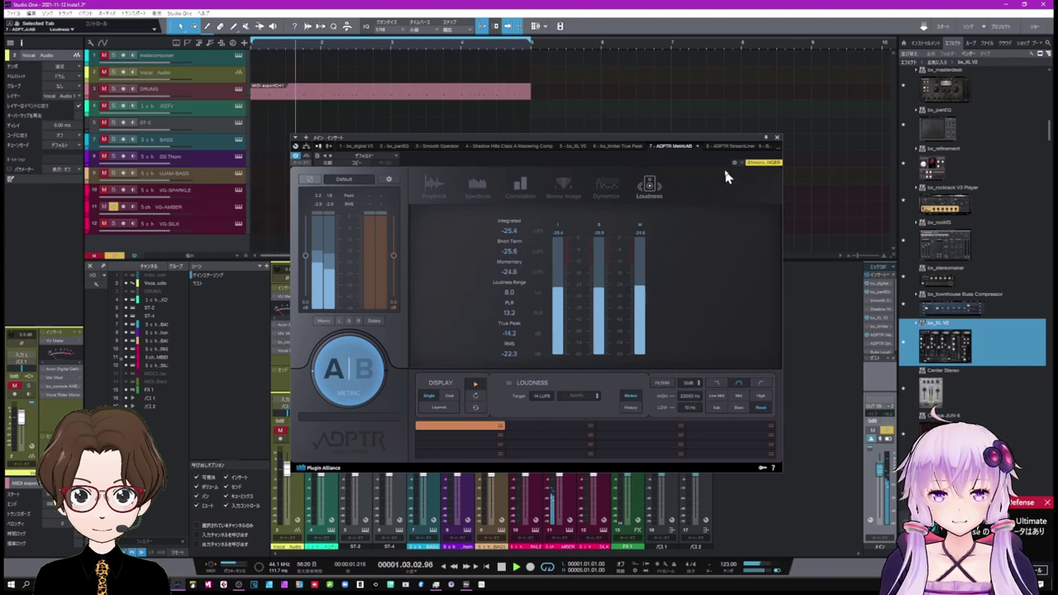
left_click(777, 139)
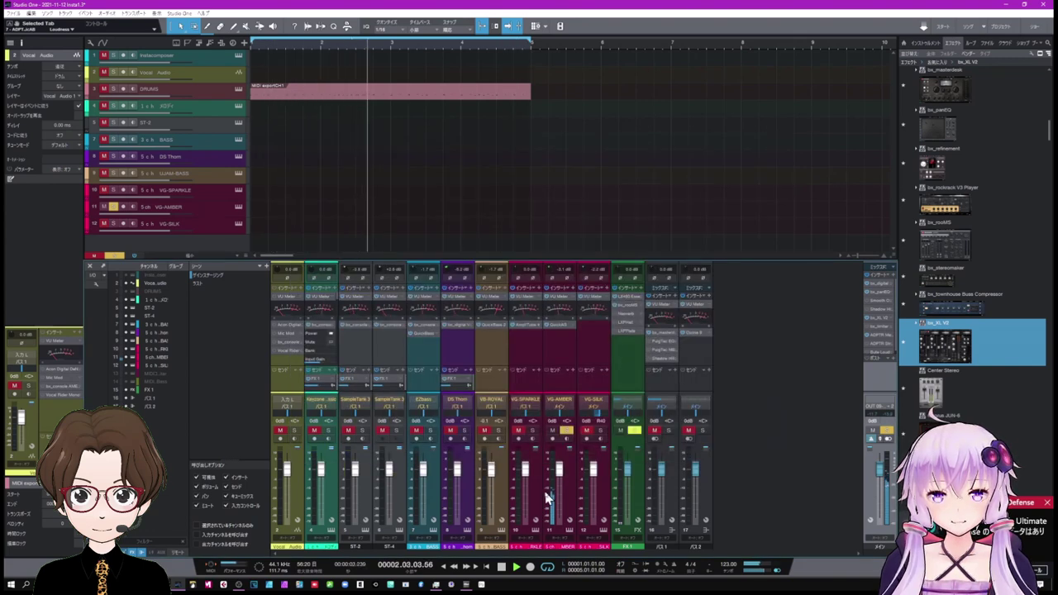
left_click(500, 569)
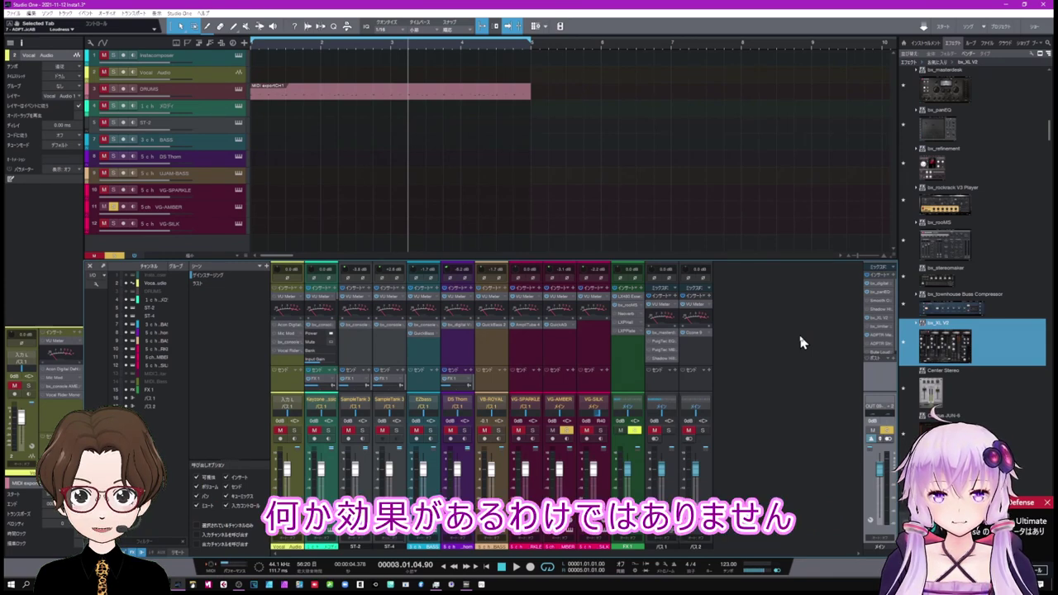
Open ADPTR StreamLiner on the main channel and pick YouTube from its streaming platforms.
left_click(878, 343)
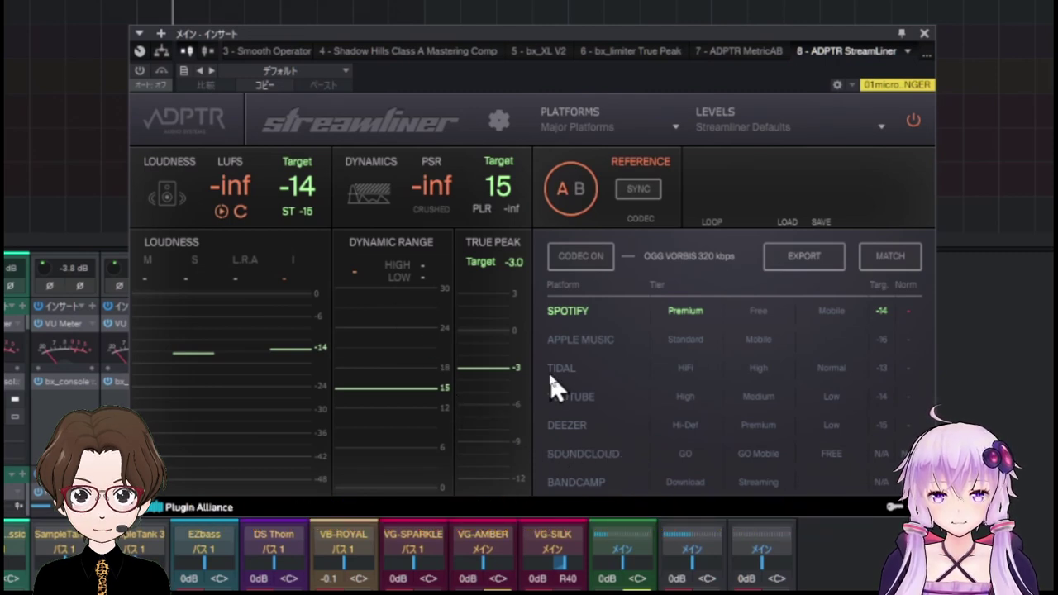
left_click(579, 406)
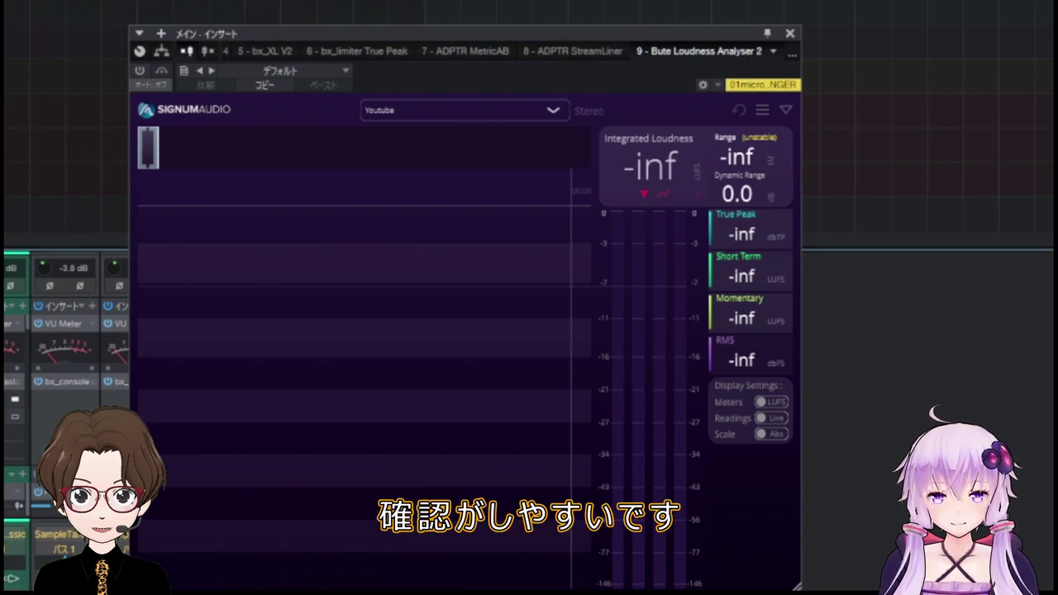
Activate Bute Loudness Analyser 2 on the main channel, enlarge its window to view the loudness graph, and close it.
left_click(140, 70)
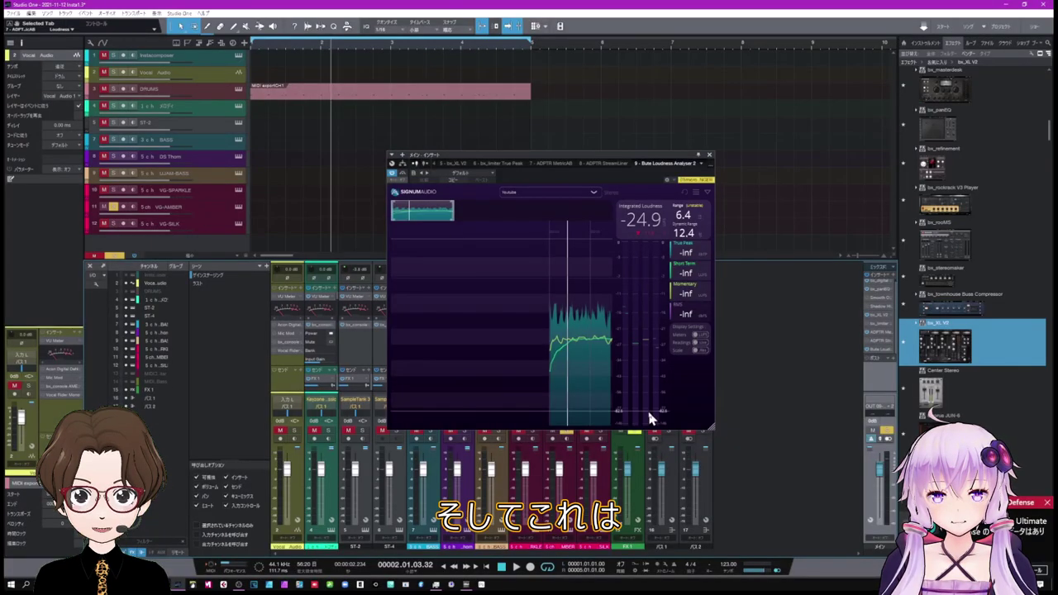
left_click_drag(560, 164, 447, 141)
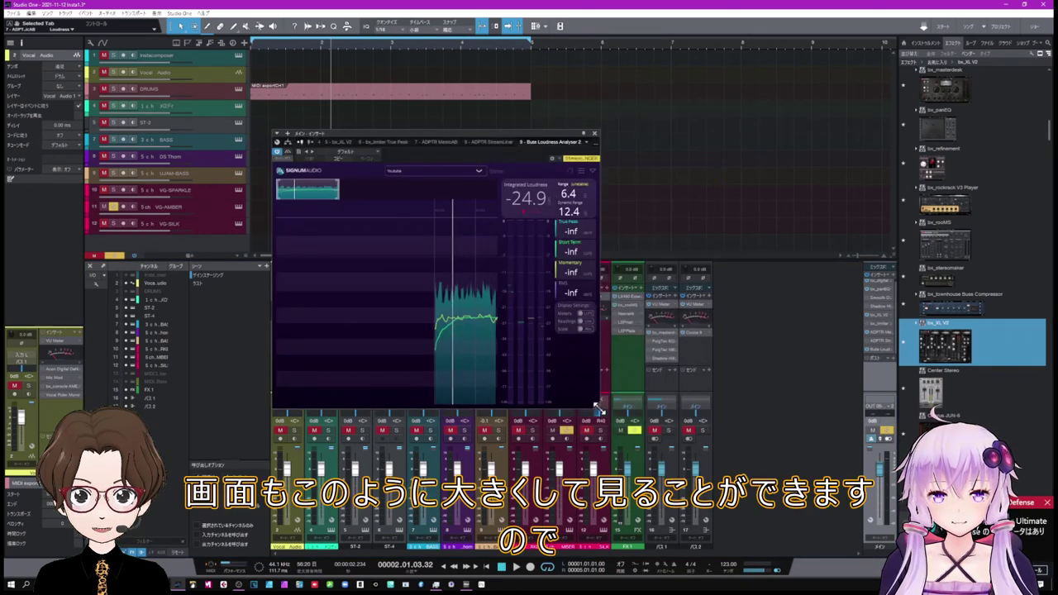
left_click_drag(599, 409, 802, 486)
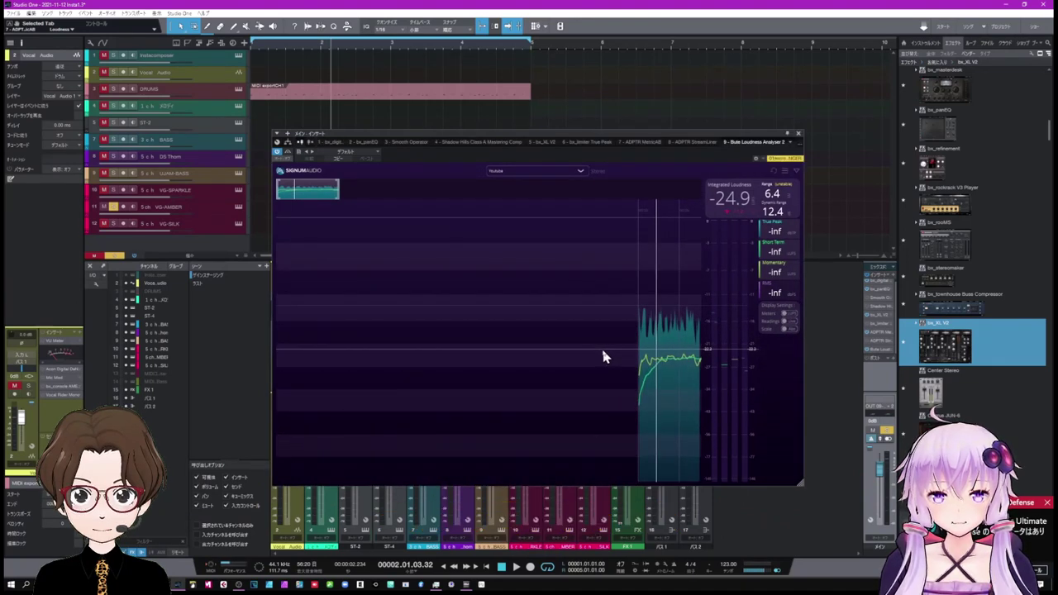
left_click(798, 133)
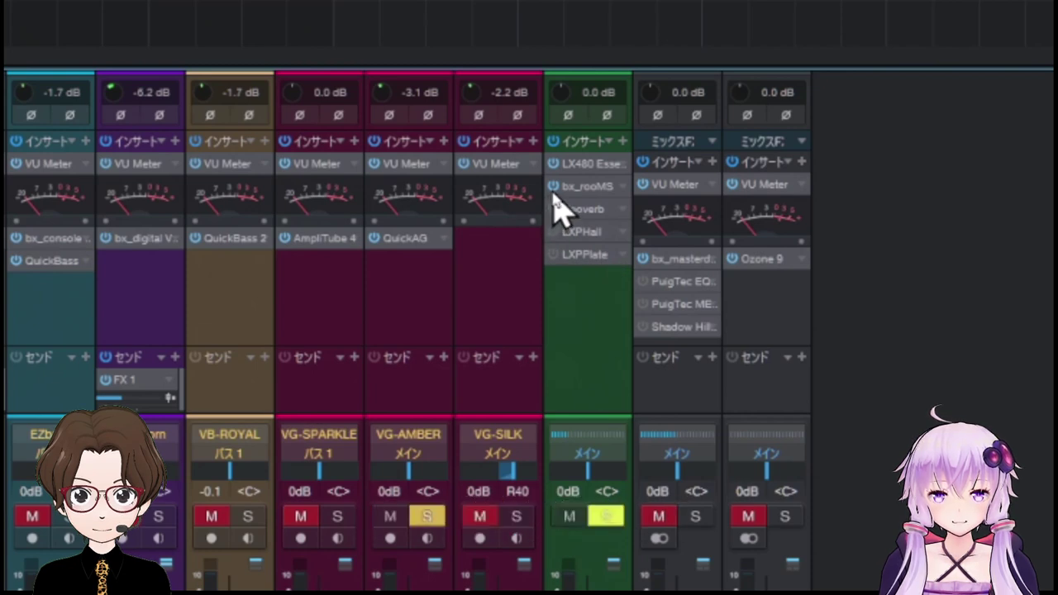
Switch off the LX480 reverb on the FX channel and toggle Neoverb on and off.
left_click(553, 165)
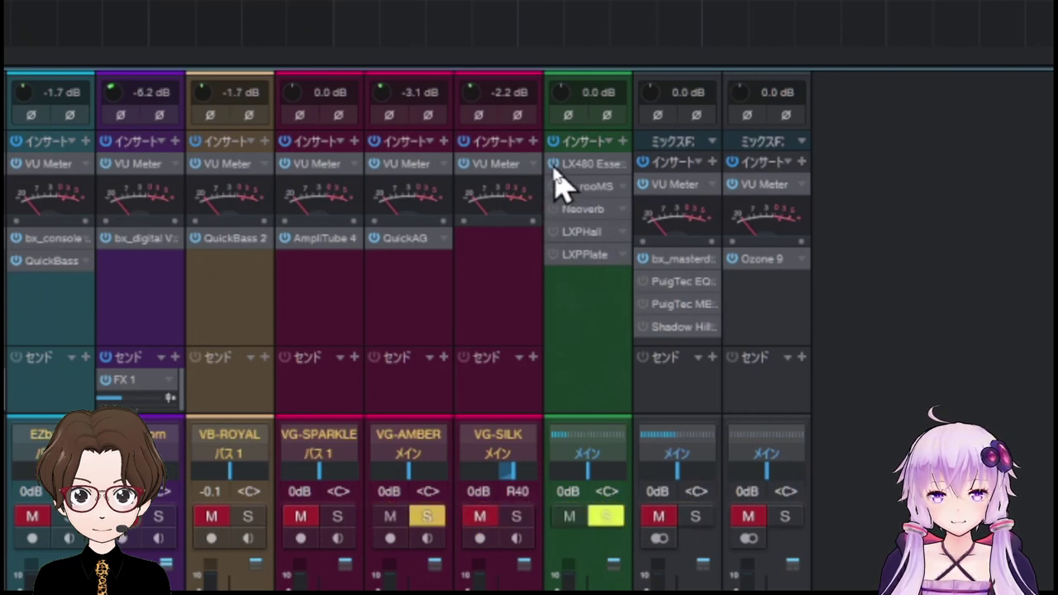
left_click(553, 209)
left_click(553, 210)
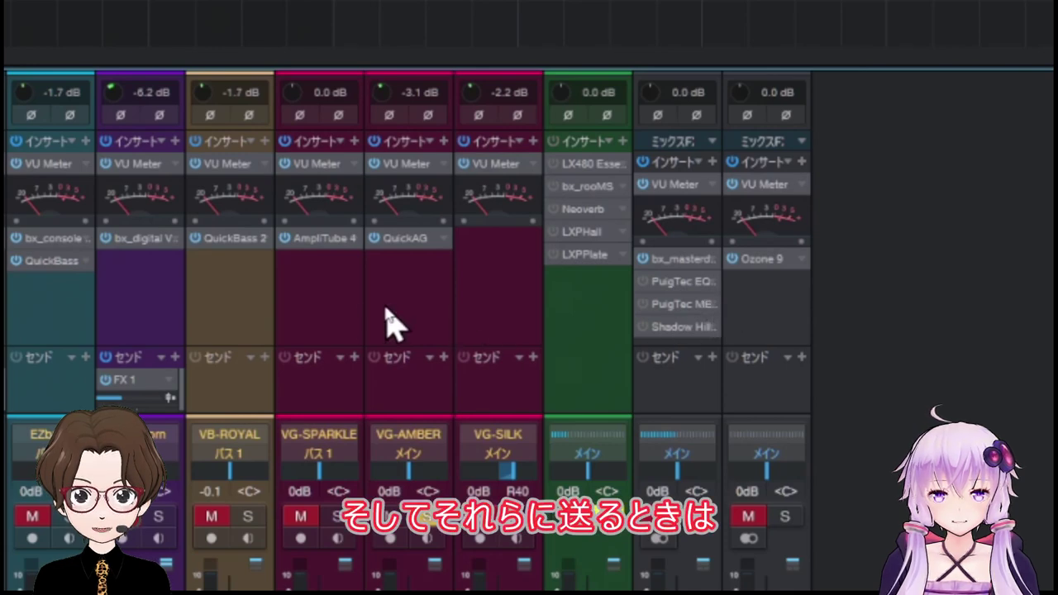
Select the channels from VG-SPARKLE through the vocal input, route them together to バス 2, and switch them back to バス 1.
left_click(337, 314)
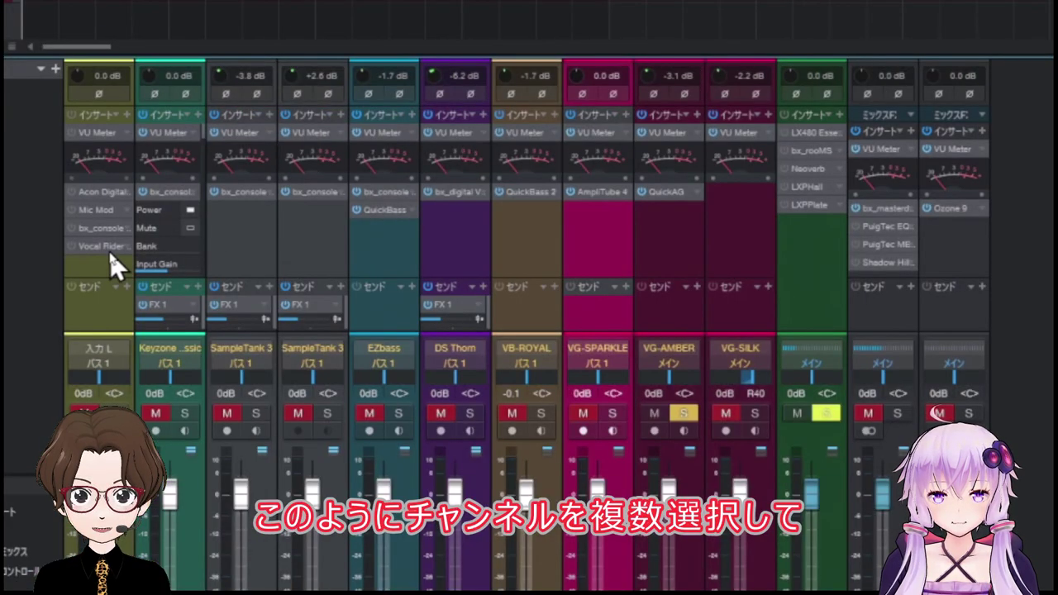
left_click(111, 271, "shift")
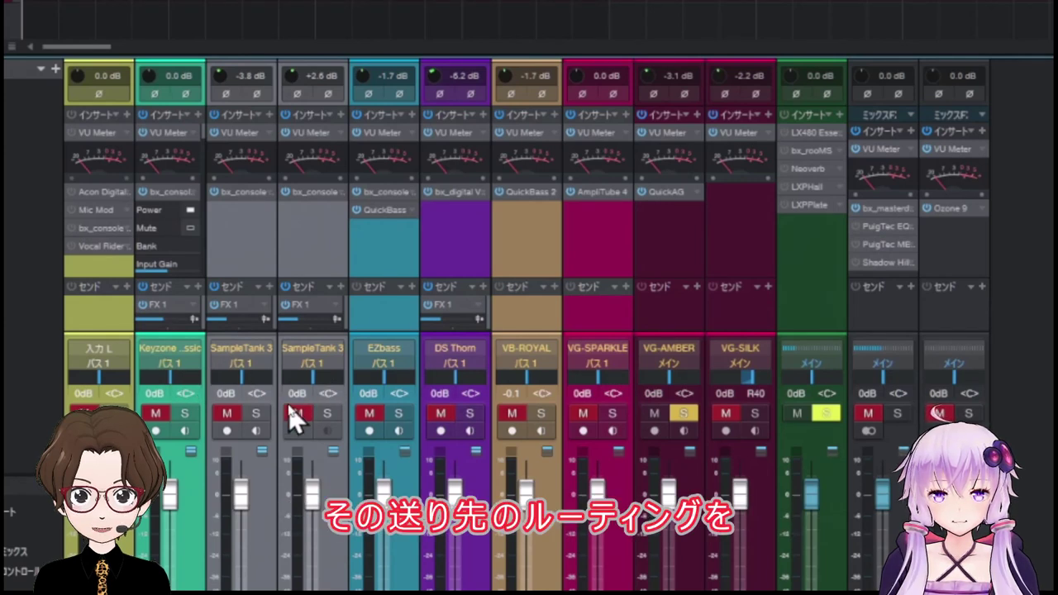
left_click(315, 367)
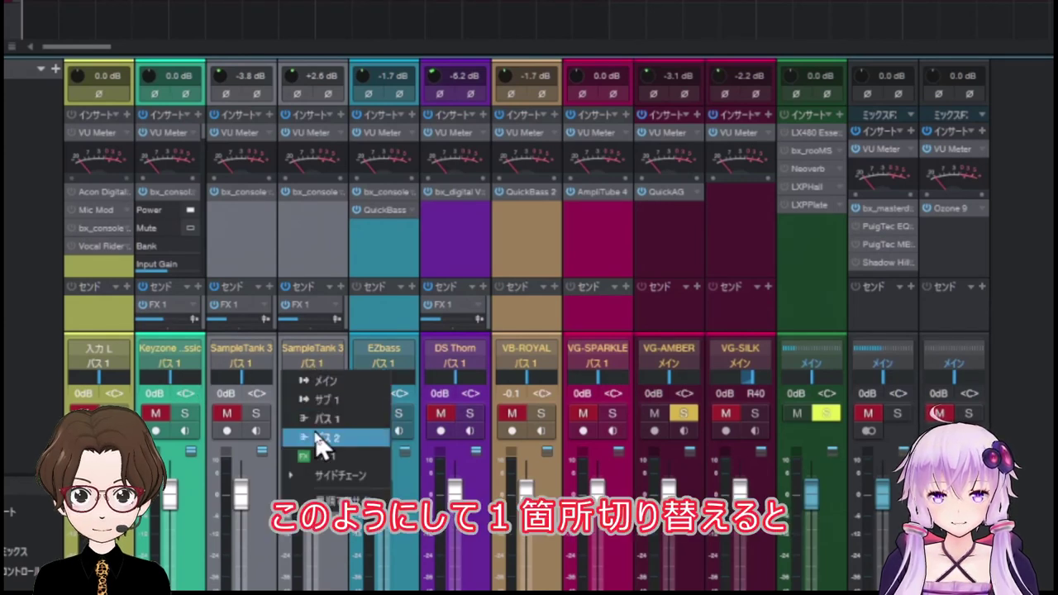
left_click(319, 440)
left_click(307, 368)
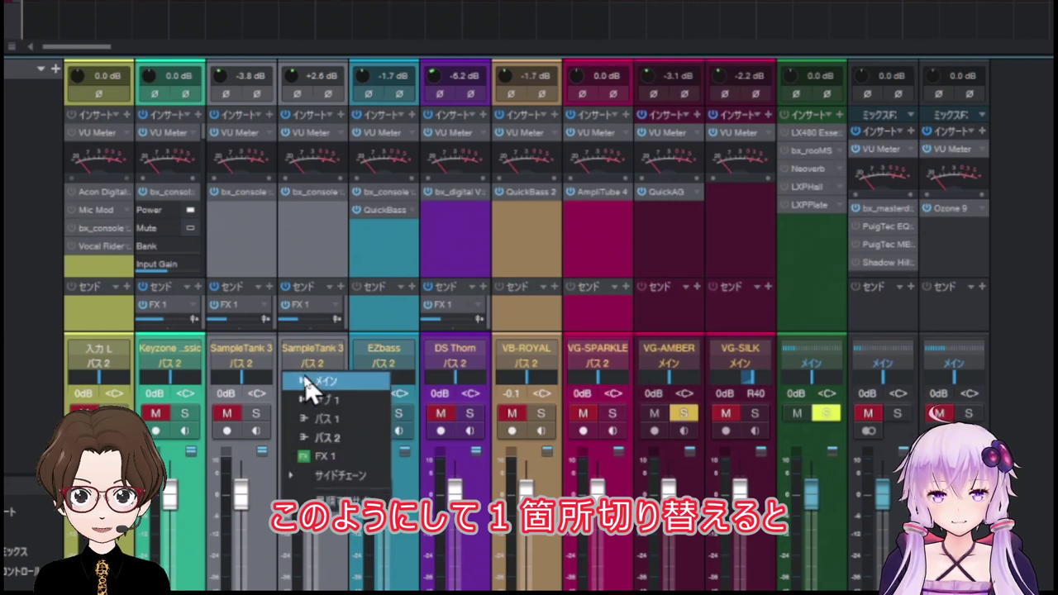
left_click(318, 420)
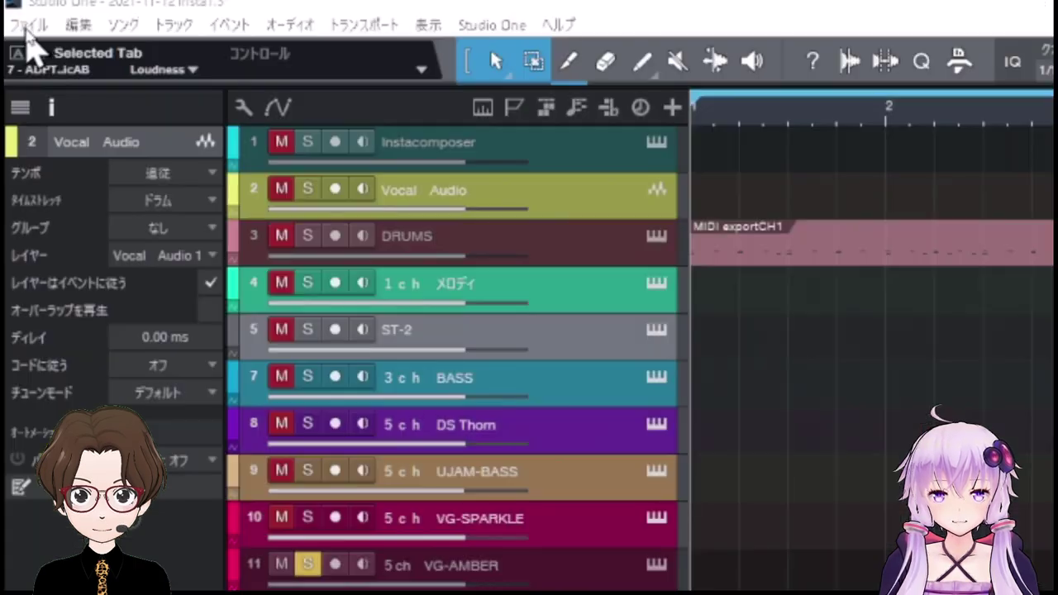
Open the dialog for saving the song as a template and select its title for editing.
left_click(28, 27)
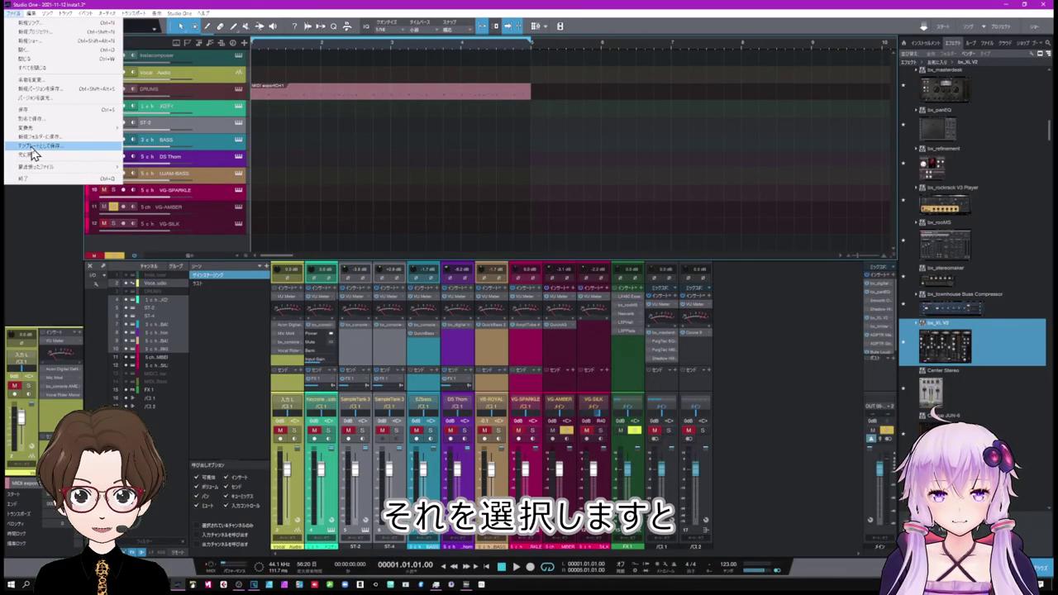
left_click(31, 147)
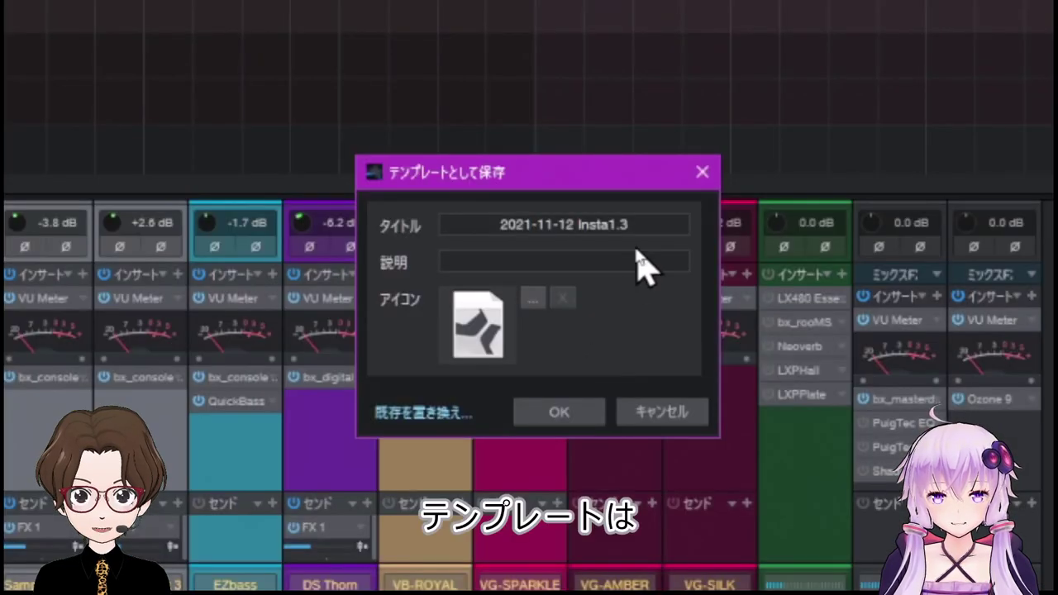
left_click(642, 221)
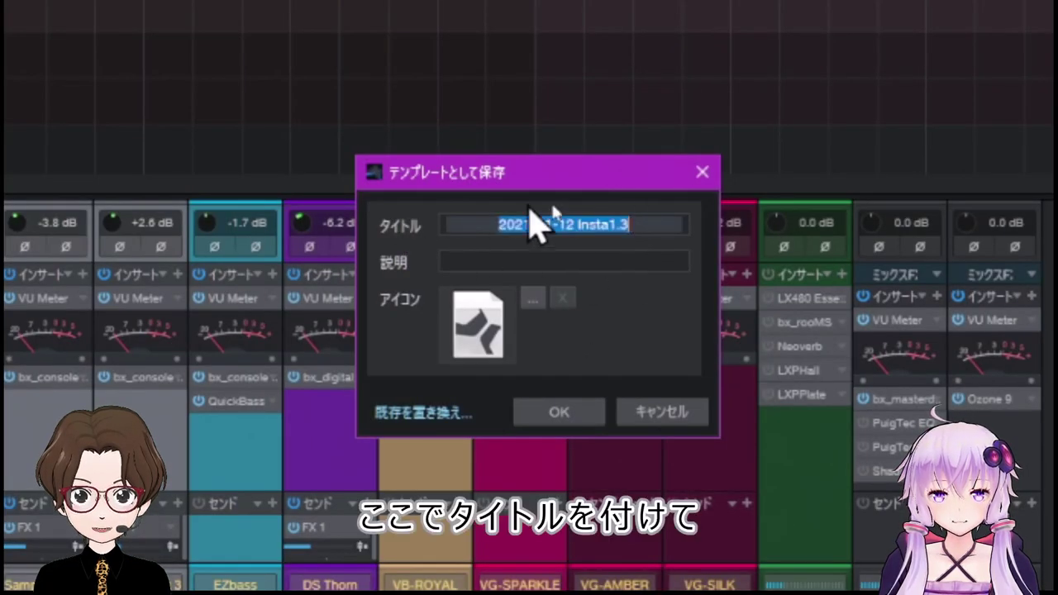
left_click(613, 288)
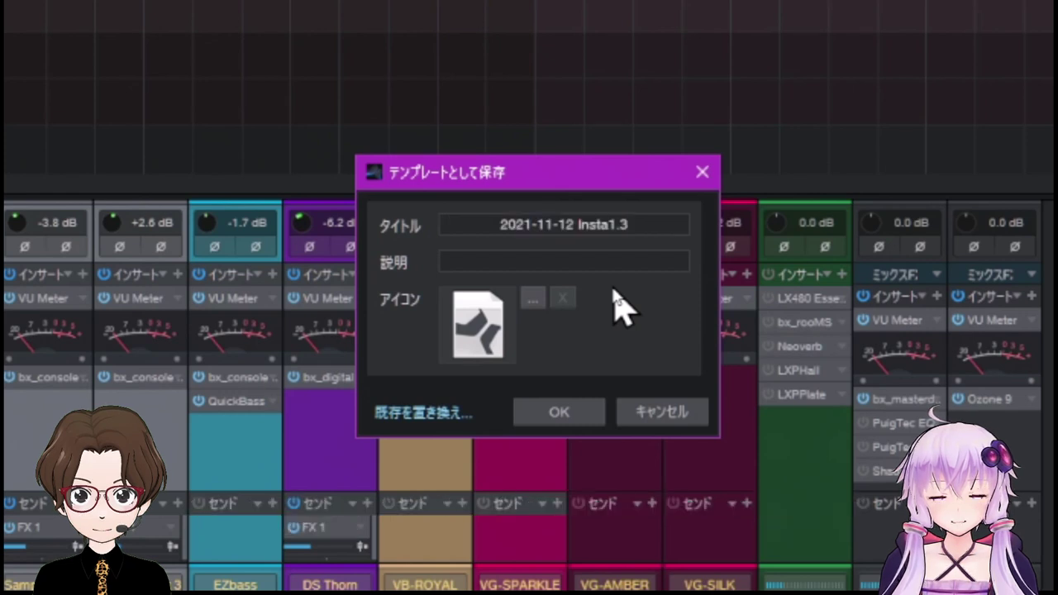
Choose the existing インスタ用テンプレート.songtemplate as the template to replace.
left_click(439, 416)
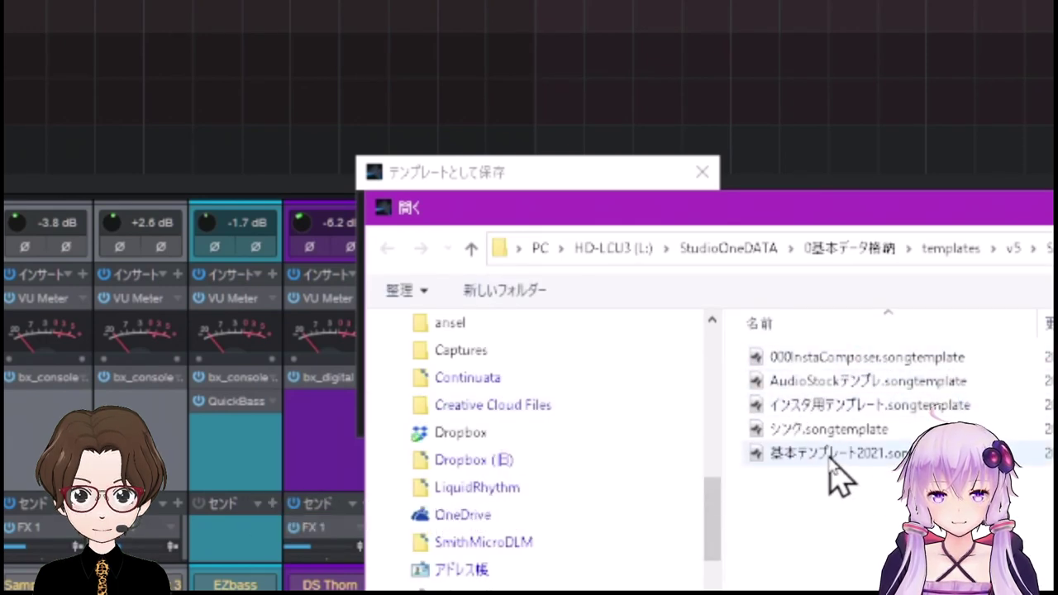
left_click(841, 405)
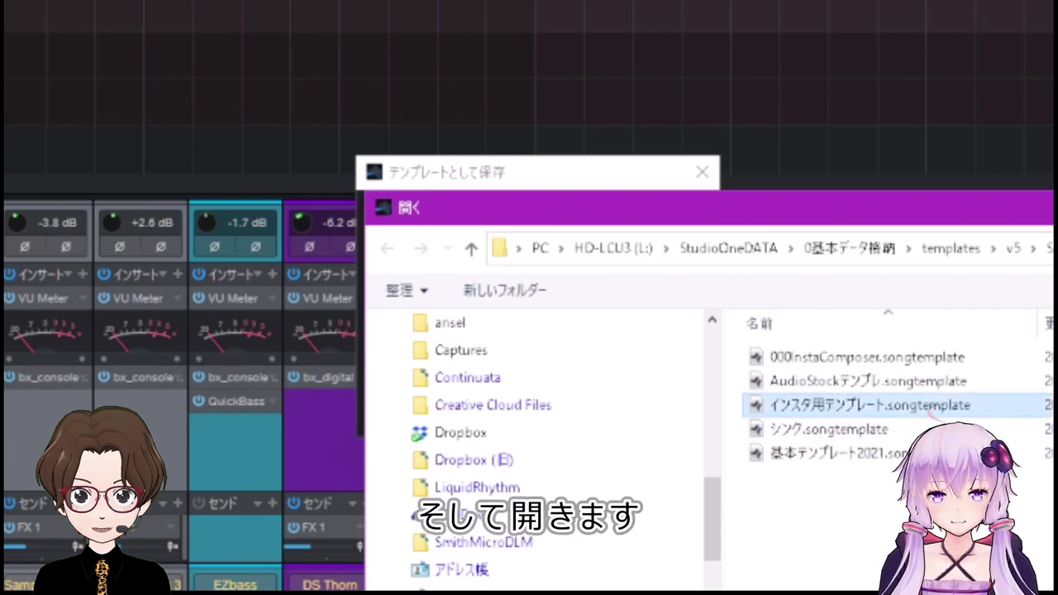
key("Return")
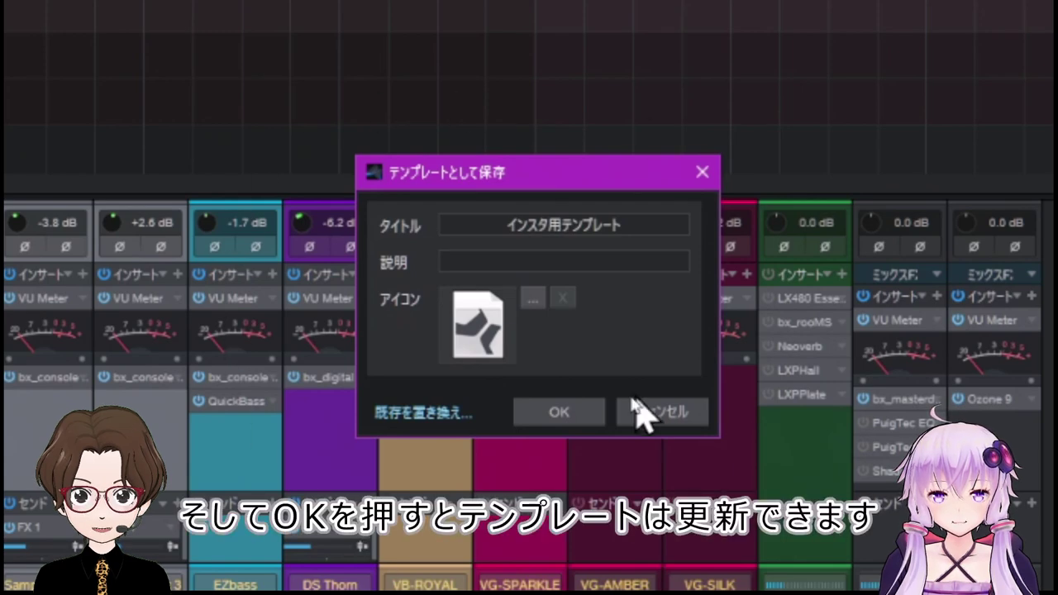
Save the song template as インスタ用テンプレート, replacing the existing one.
left_click(571, 410)
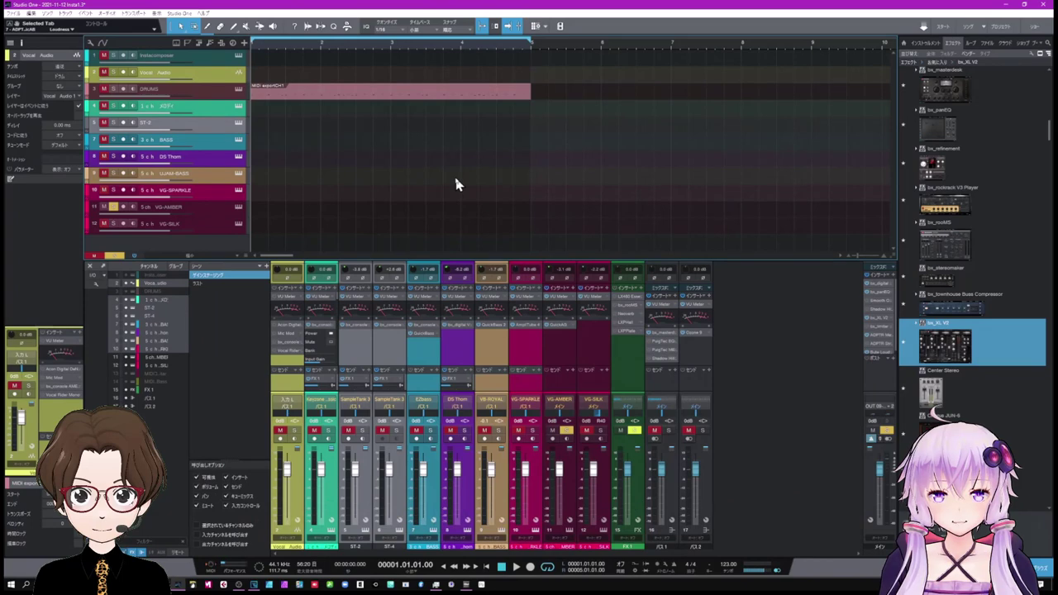
Start a new song from the start page and, after looking through the style and interface templates, select the user template インスタ用テンプレート.
left_click(945, 28)
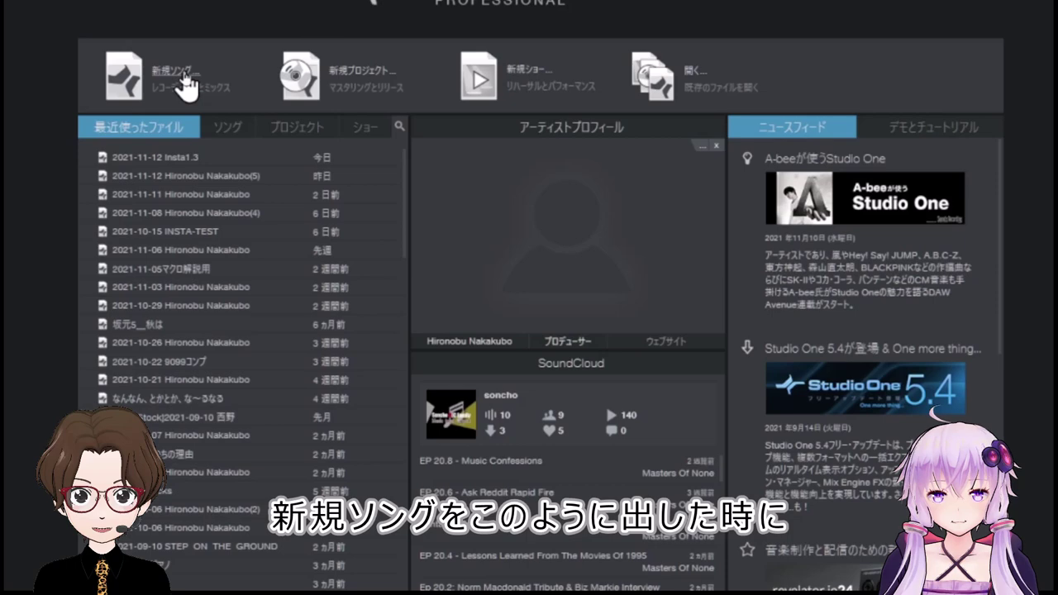
left_click(185, 78)
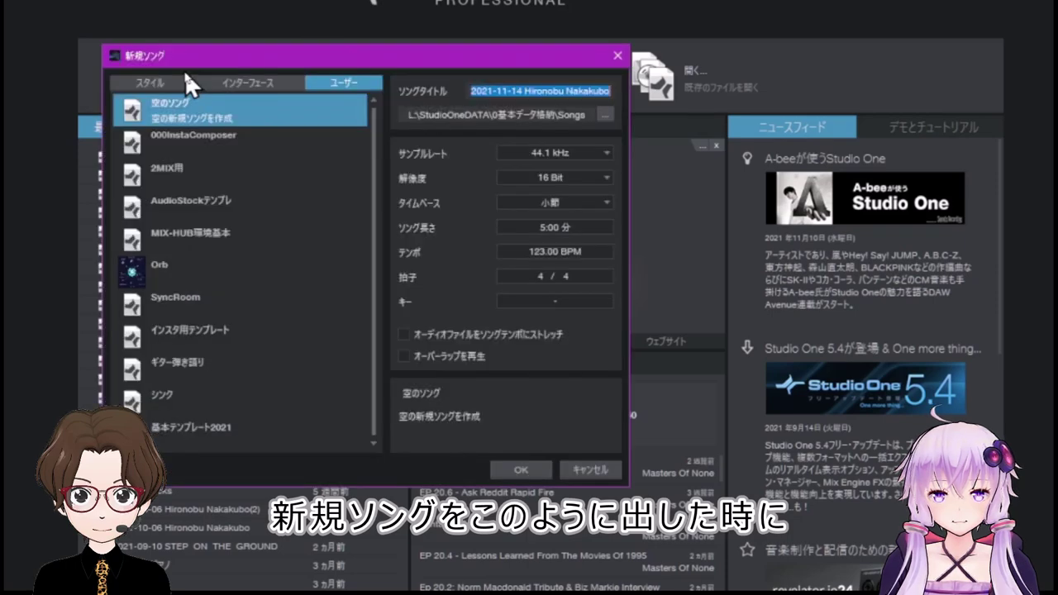
left_click(150, 83)
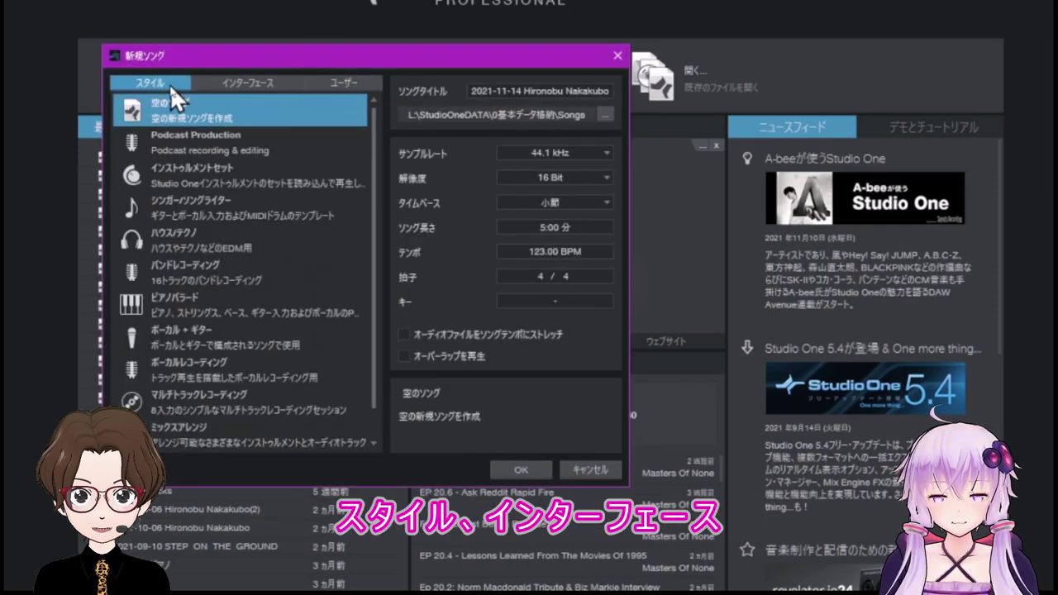
left_click(241, 84)
left_click(333, 85)
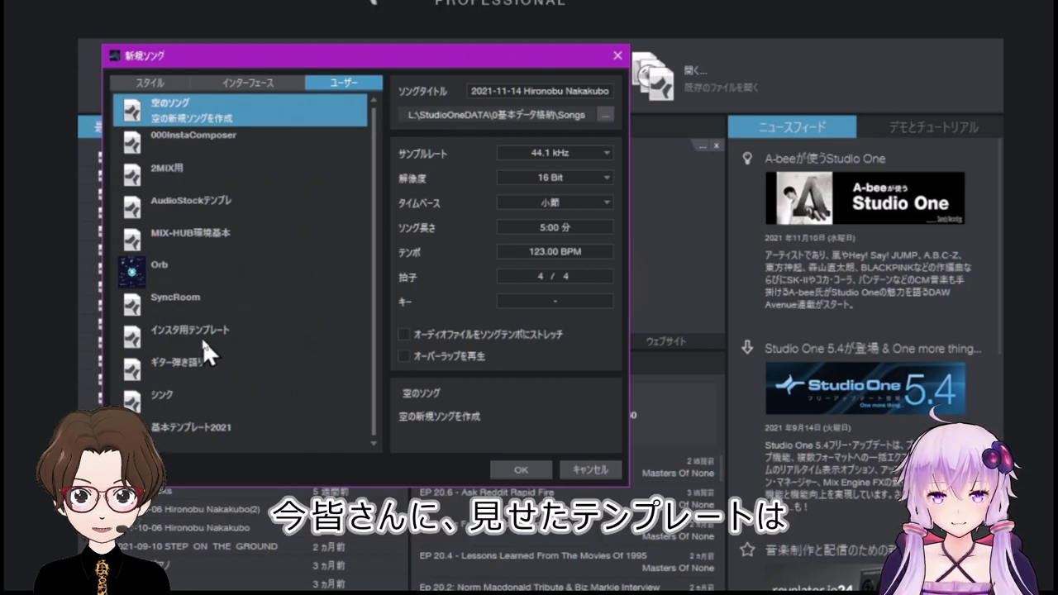
left_click(207, 339)
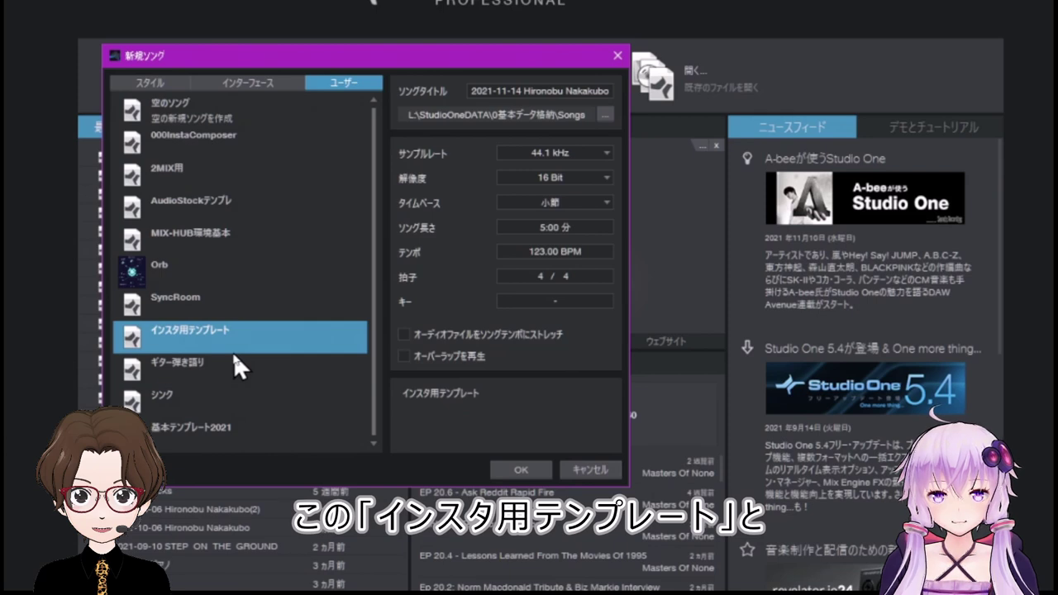